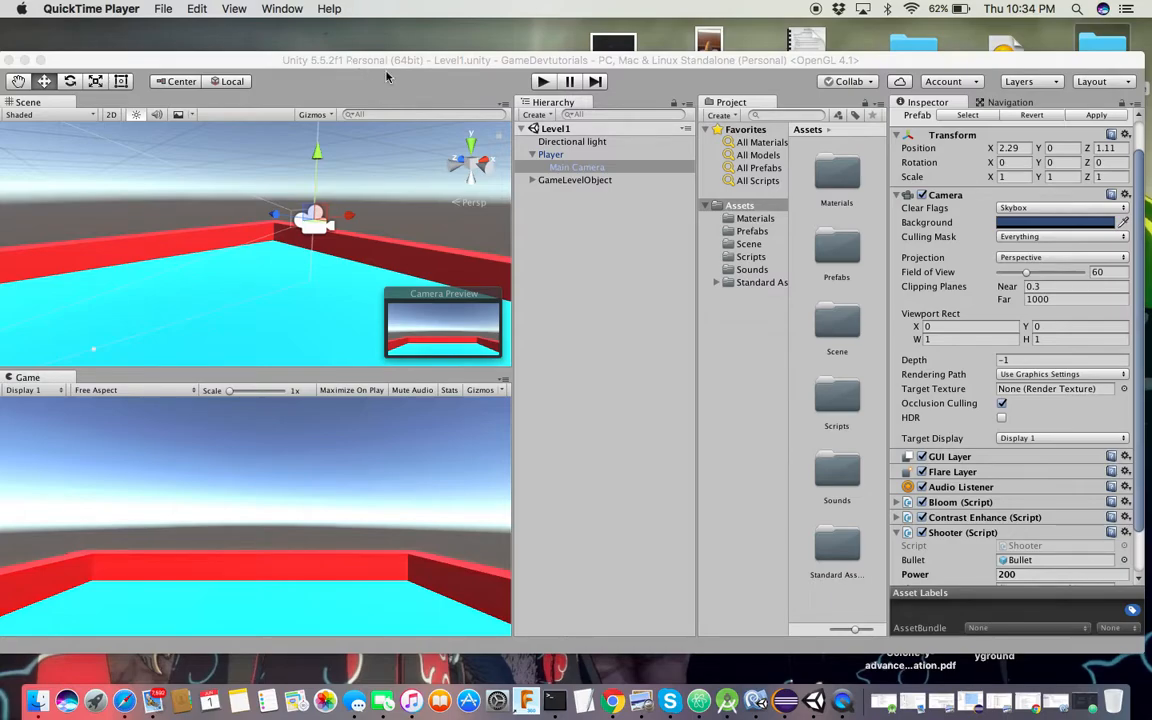
# Collapse the Player object in the Hierarchy to hide Main Camera, then bring up Safari
pyautogui.click(533, 157)
pyautogui.click(533, 157)
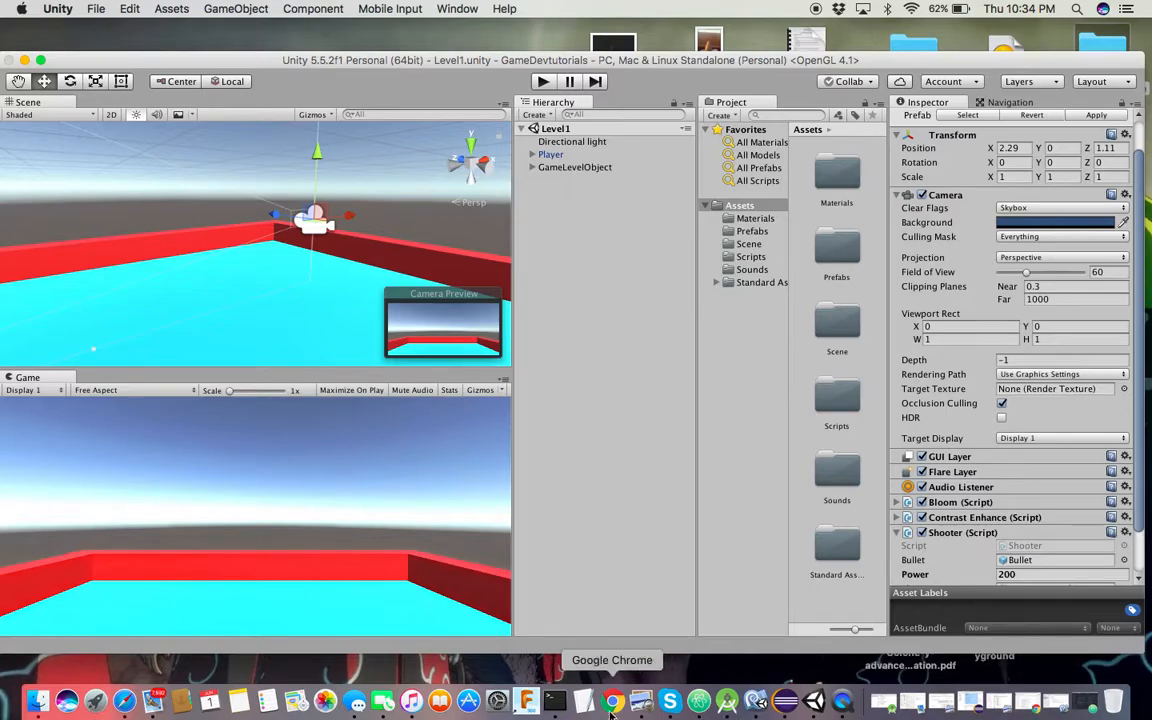
pyautogui.click(120, 706)
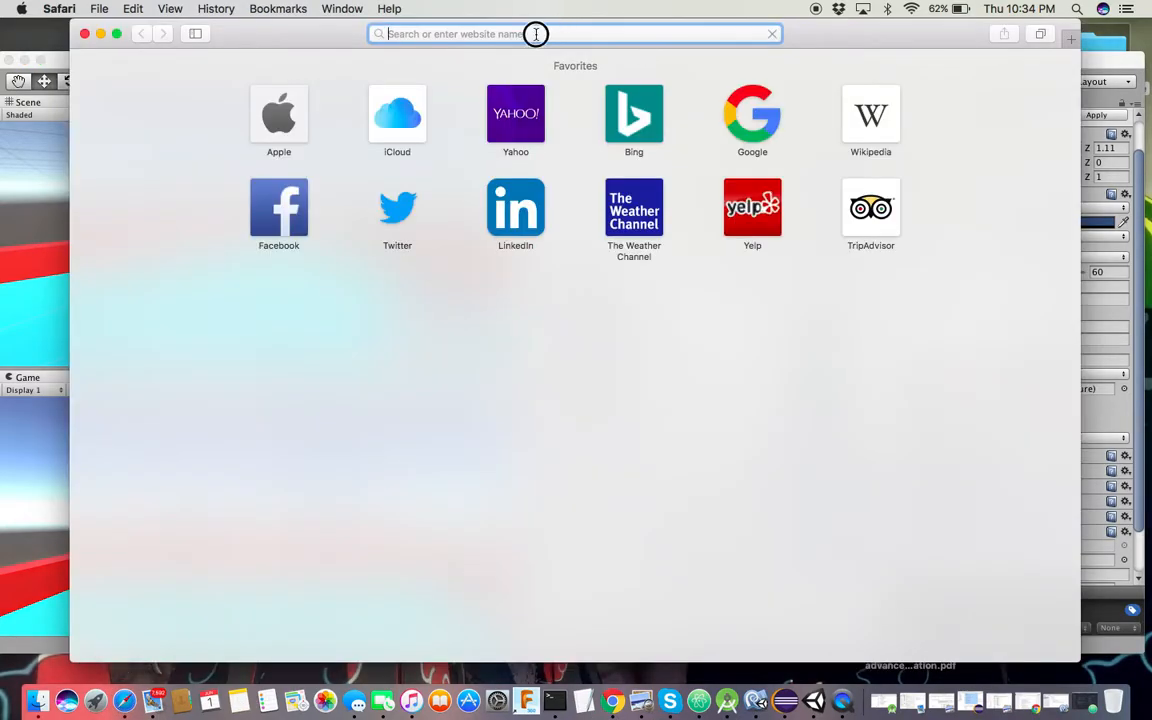
# Search Google for 'unity asset store' and open the Unity result
pyautogui.write('goo')
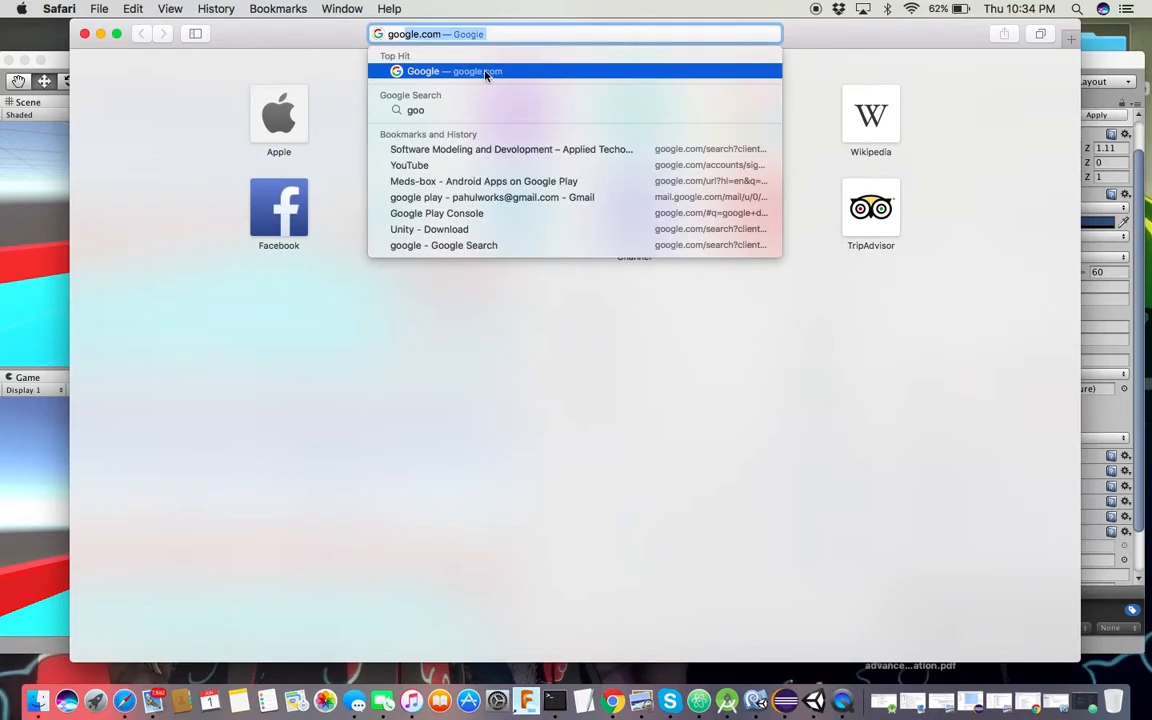
pyautogui.click(484, 74)
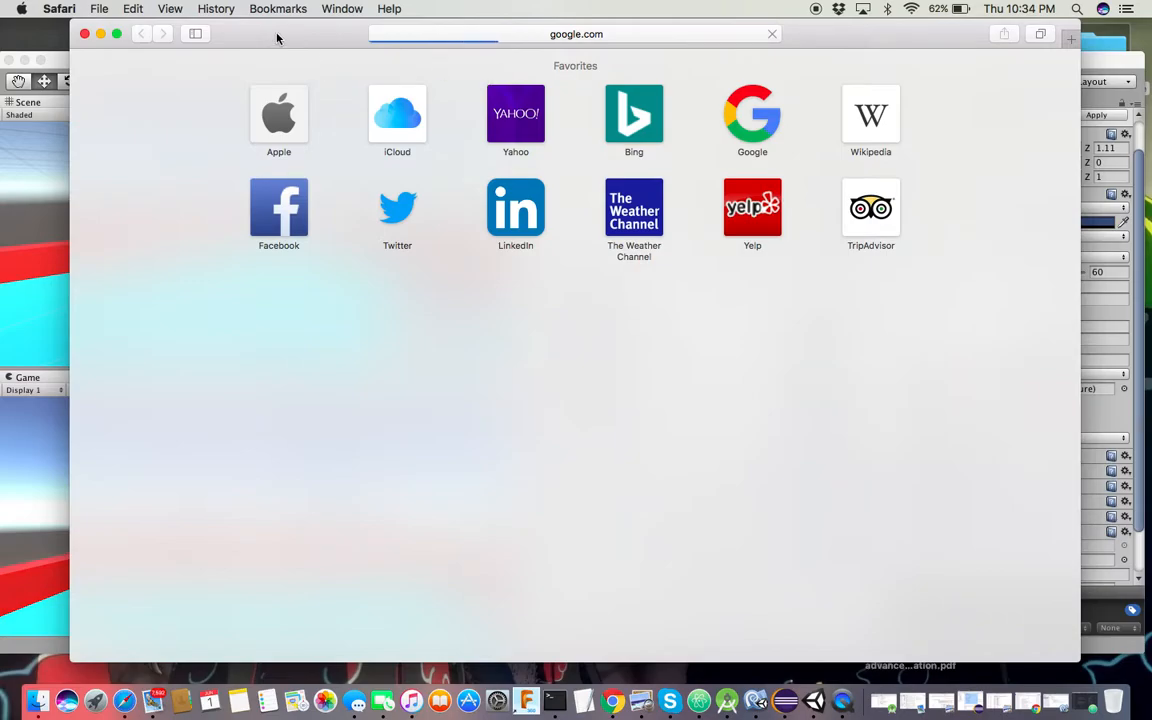
pyautogui.write('uni')
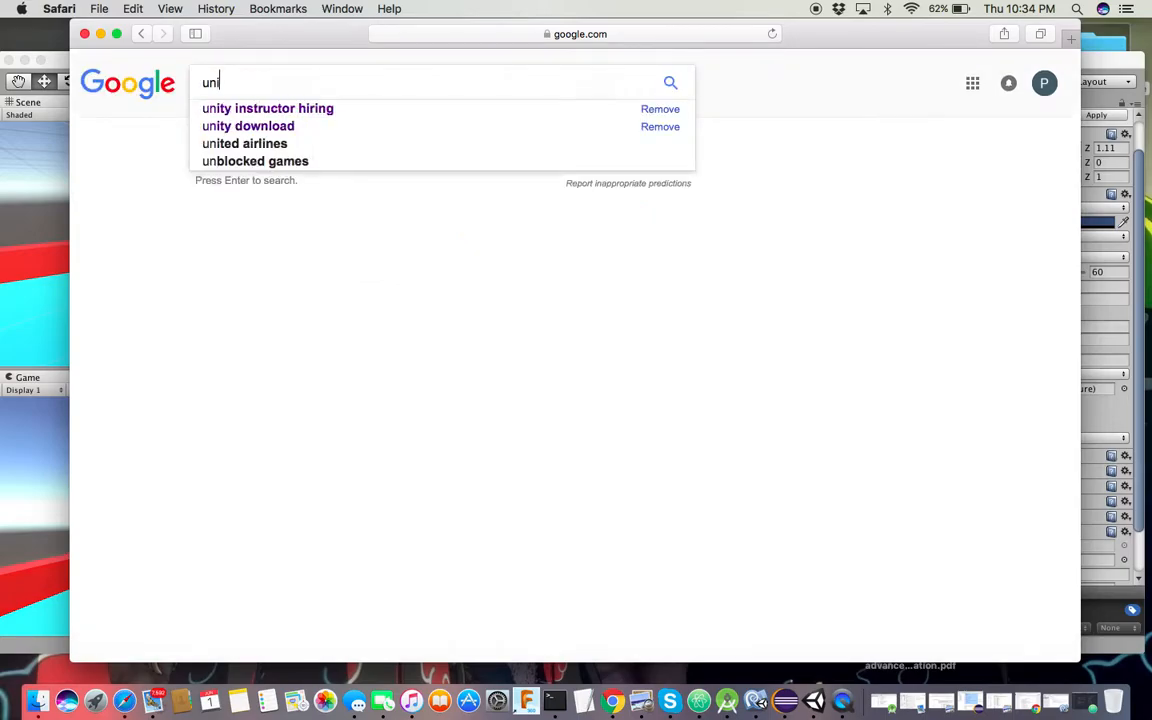
pyautogui.write('ty asset store')
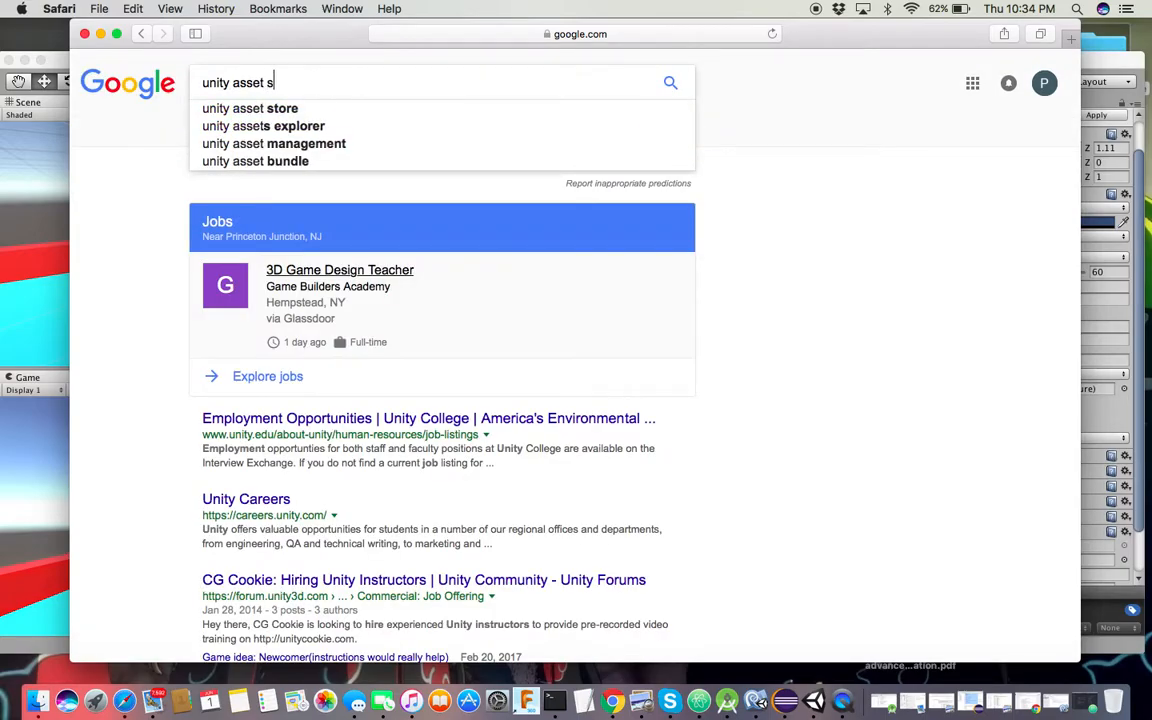
pyautogui.press('Return')
pyautogui.click(324, 199)
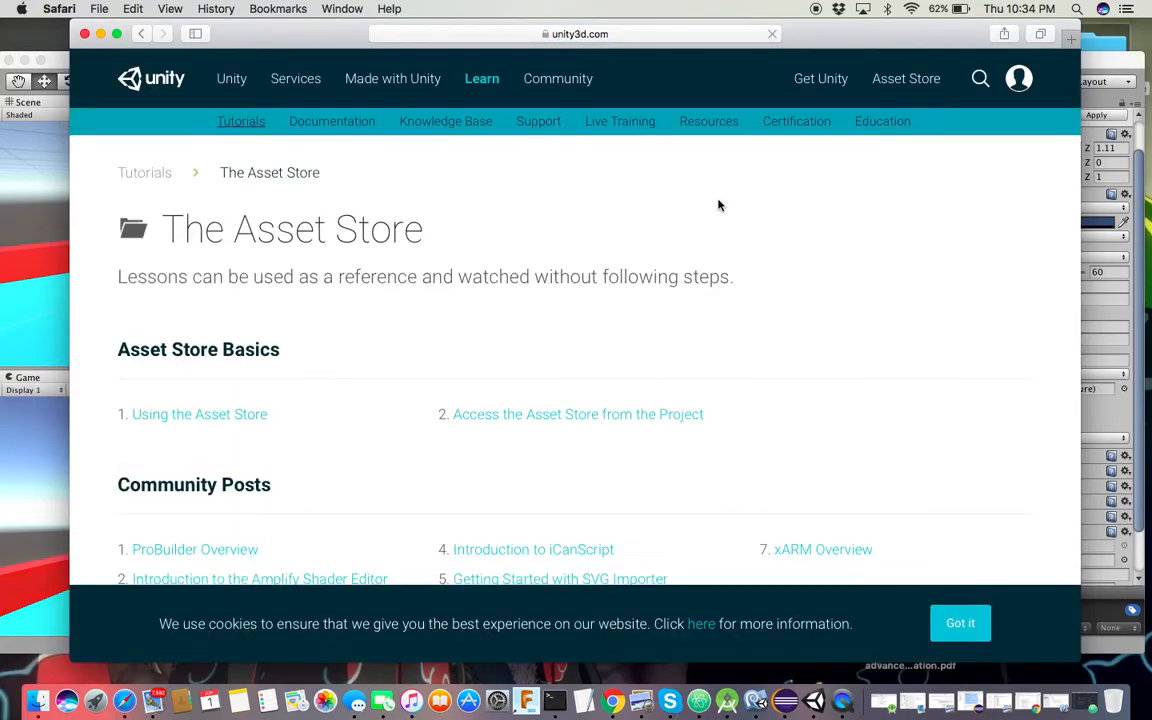
pyautogui.scroll(2, 879, 252)
# Sign into the Unity ID with the account e-mail and password, saving the password
pyautogui.click(1020, 78)
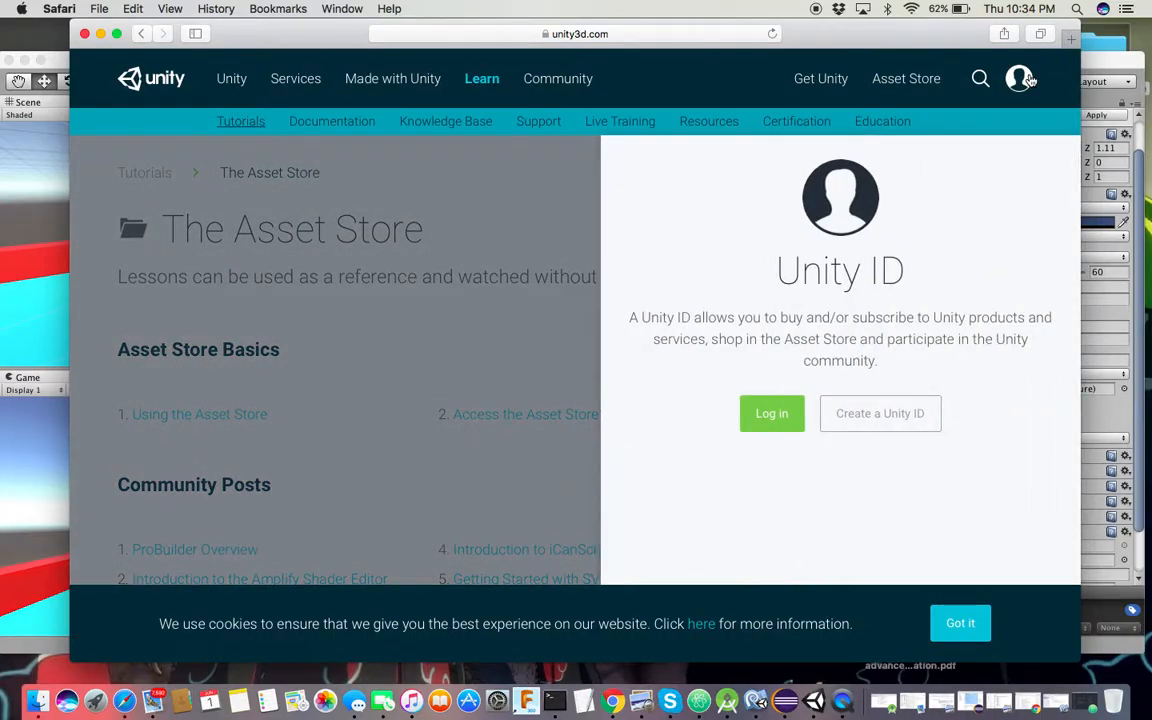
pyautogui.click(757, 413)
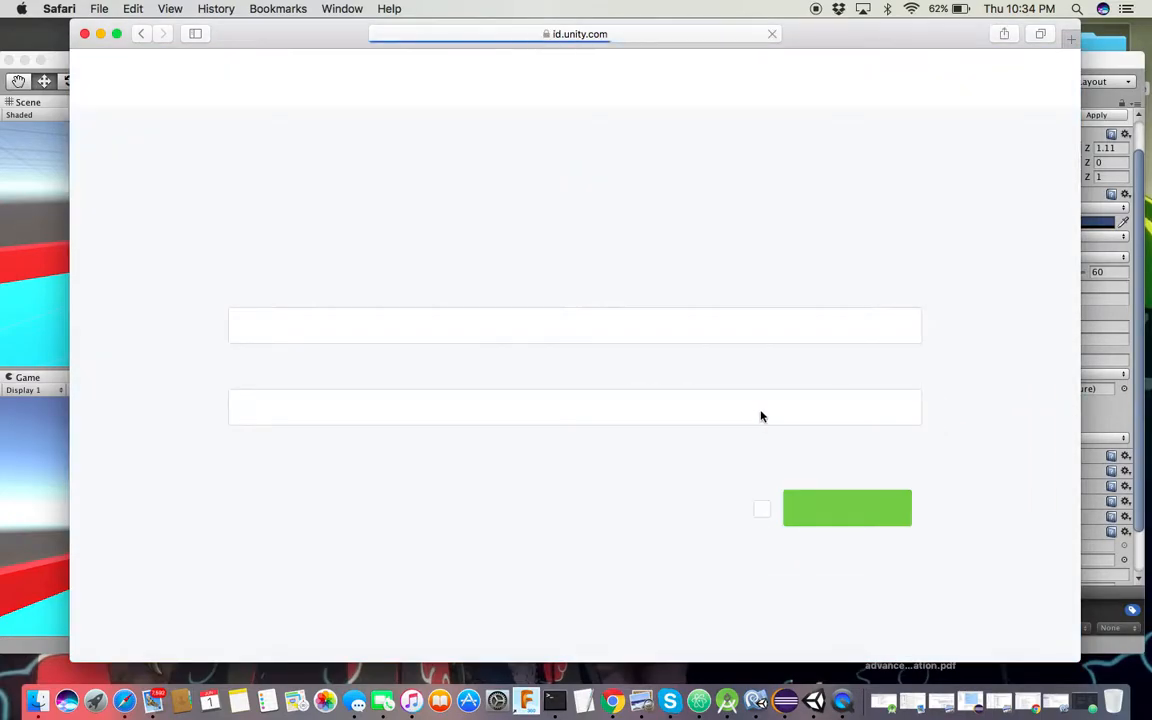
pyautogui.click(548, 304)
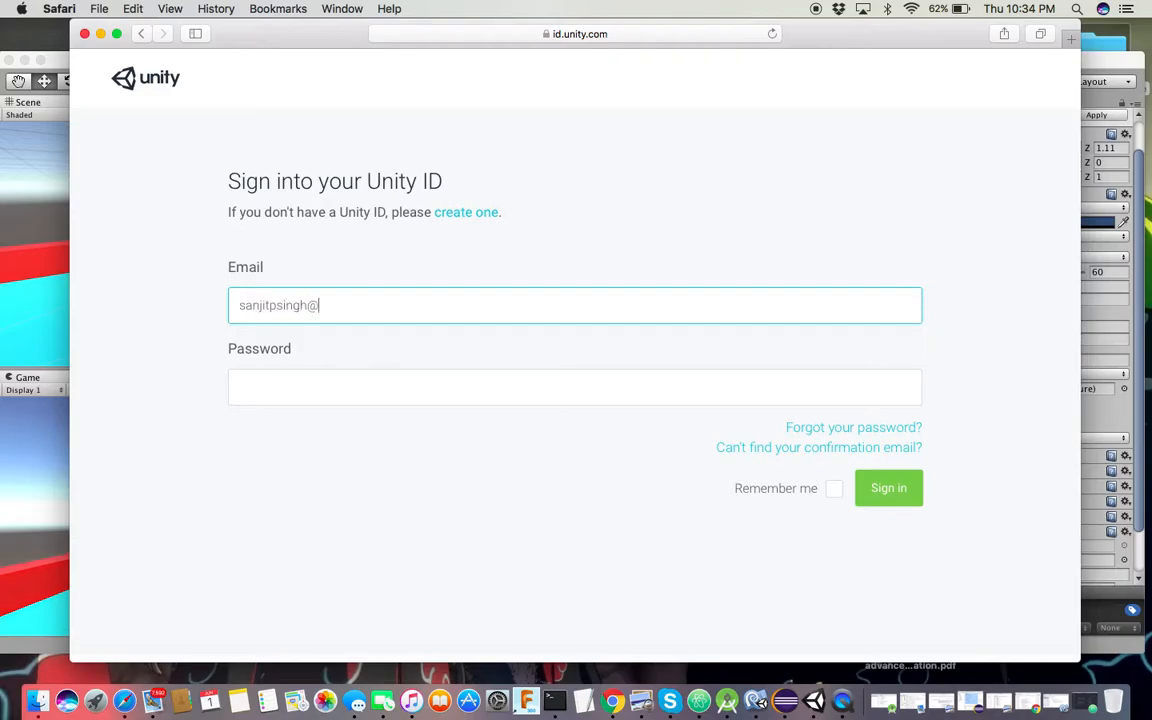
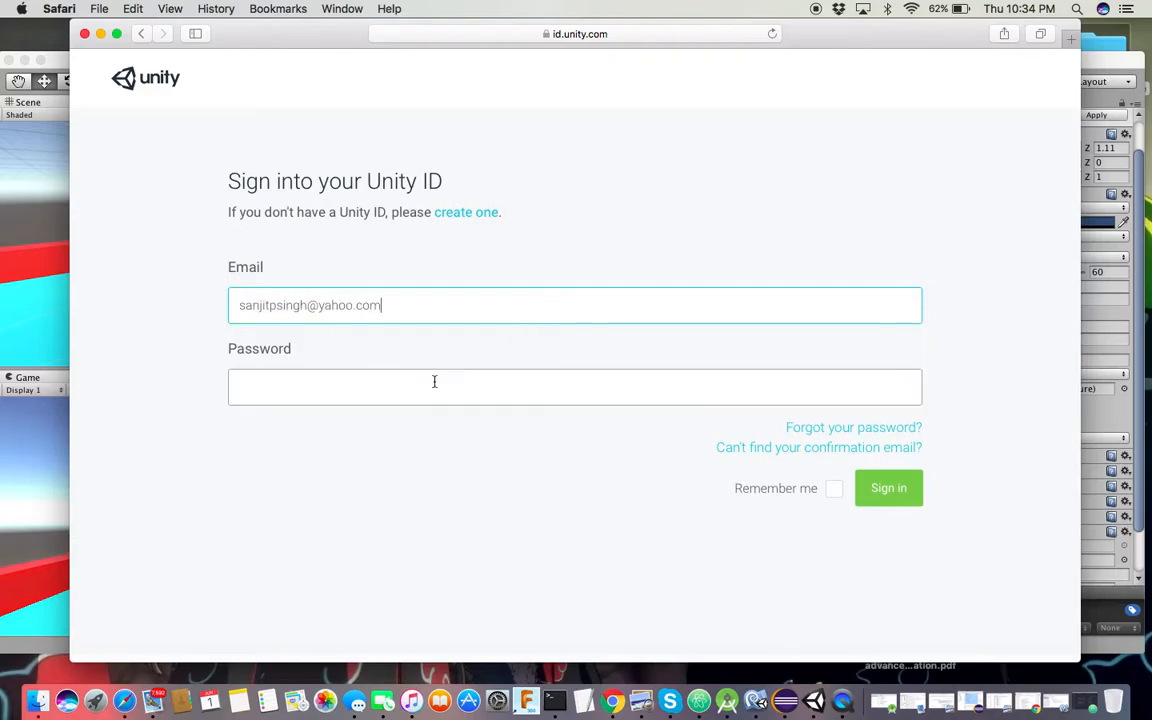
pyautogui.click(406, 390)
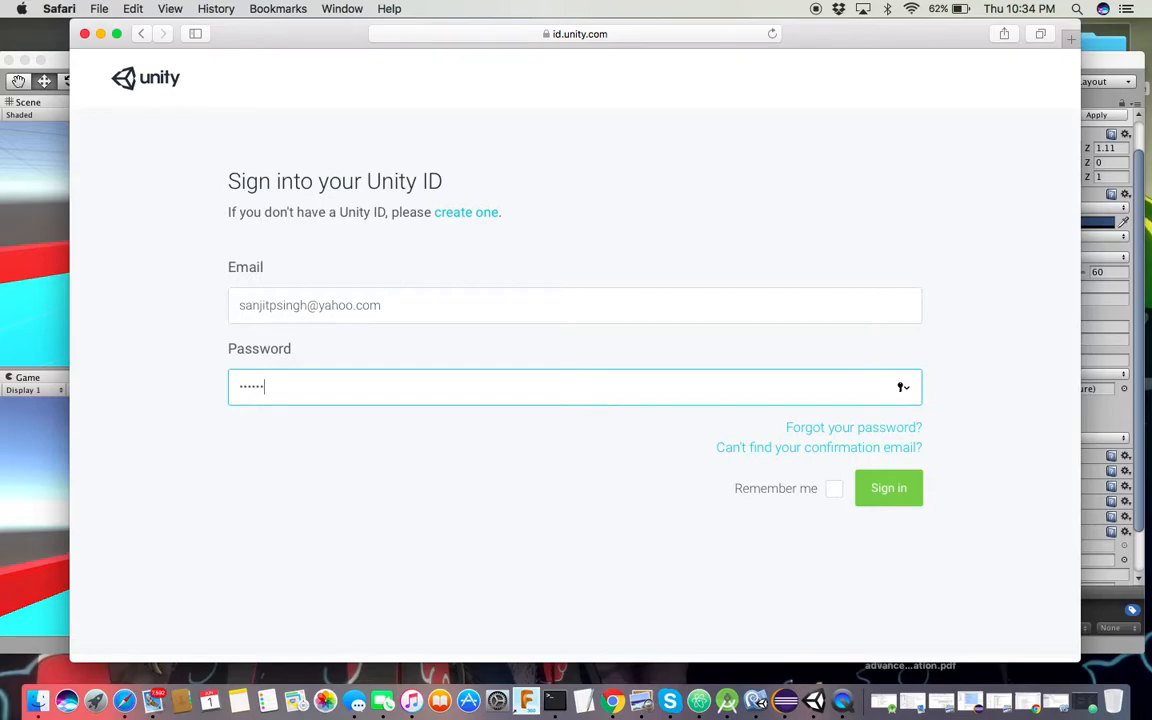
pyautogui.click(888, 488)
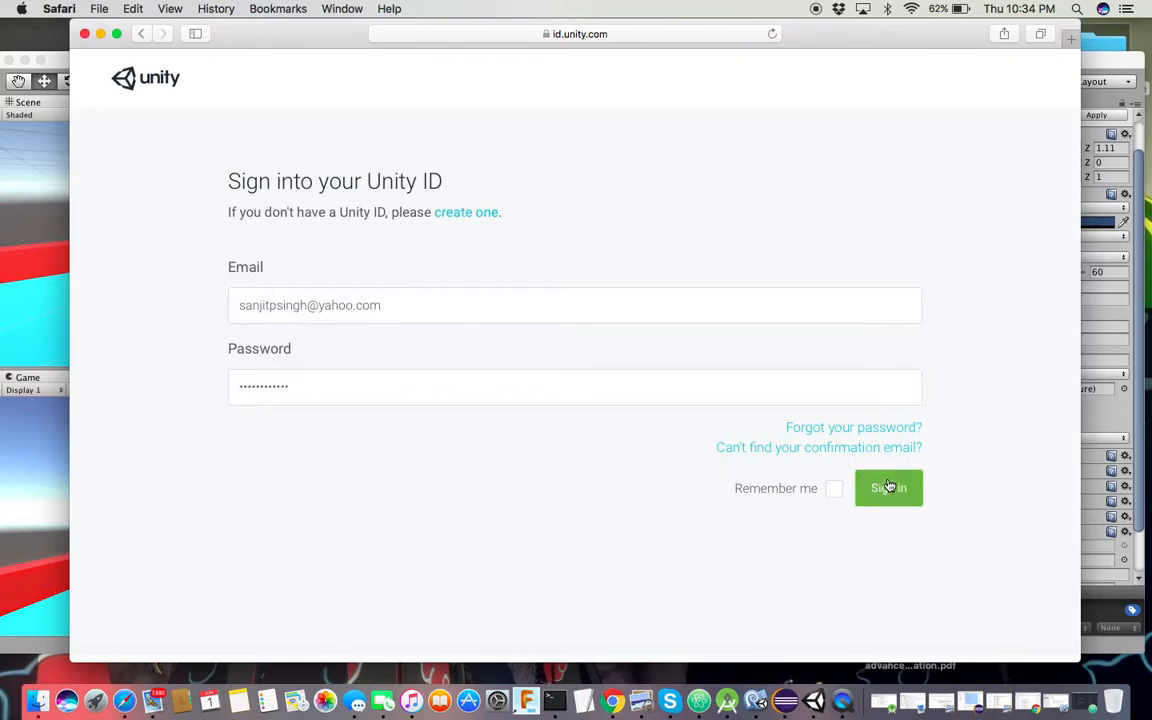
pyautogui.click(713, 133)
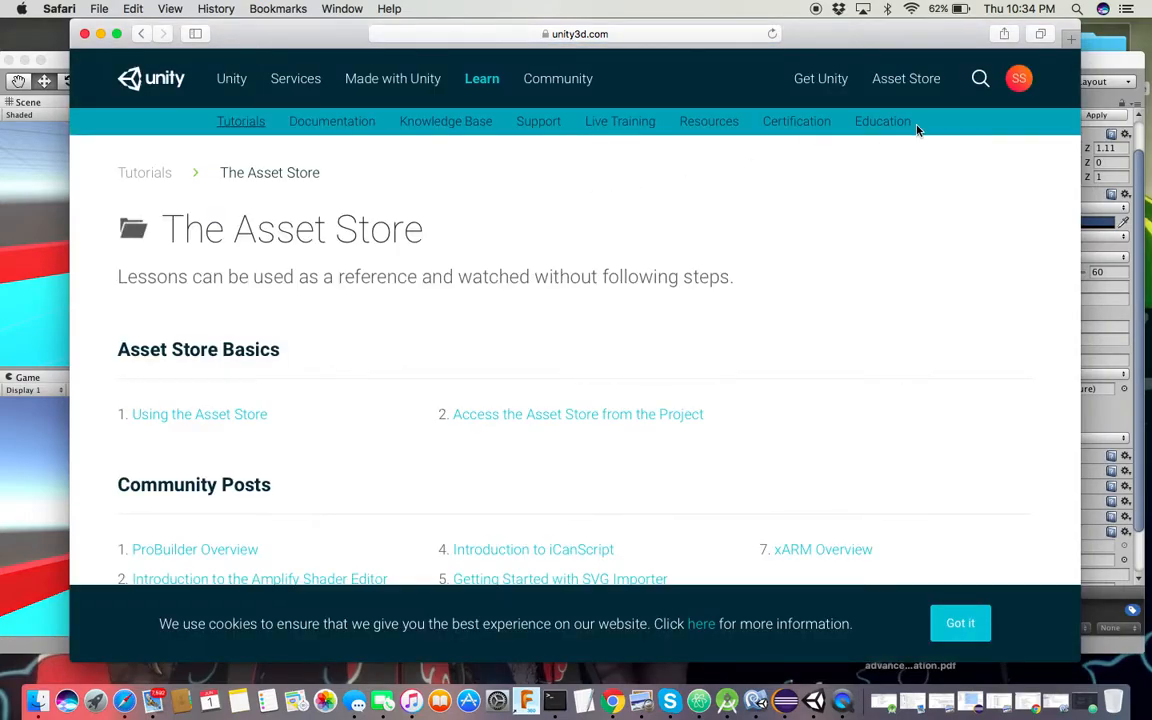
# Go to the Unity Asset Store and search it for 'coosshair'
pyautogui.click(240, 80)
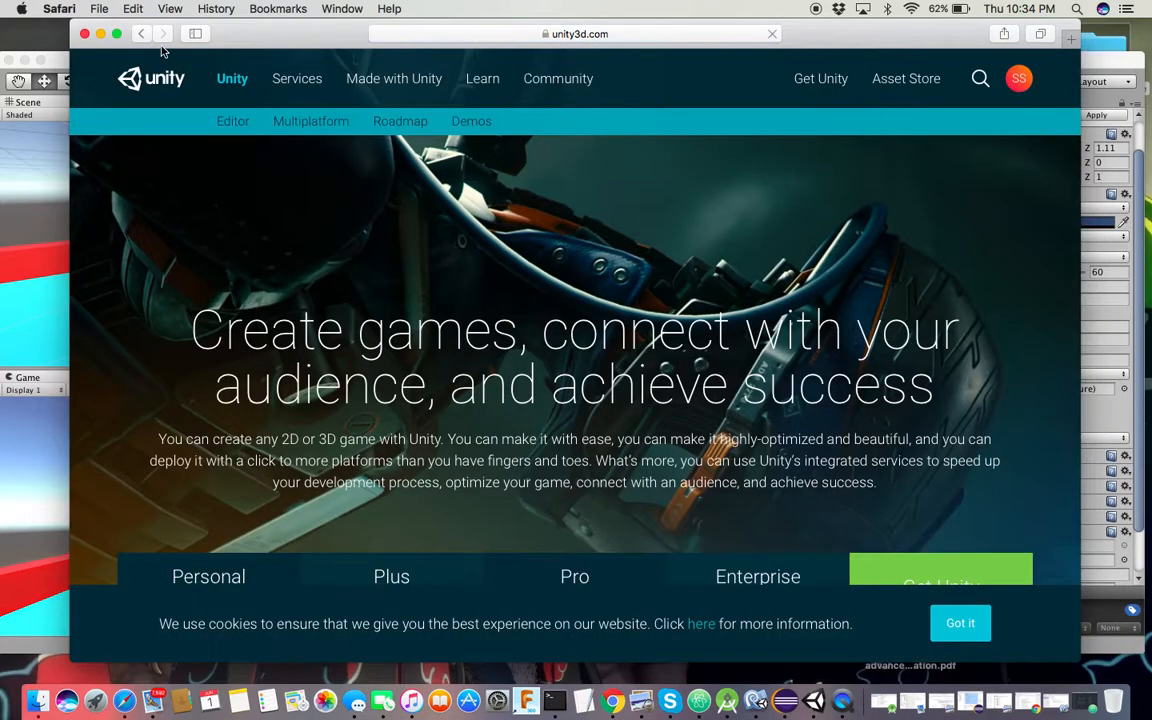
pyautogui.click(142, 34)
pyautogui.click(910, 80)
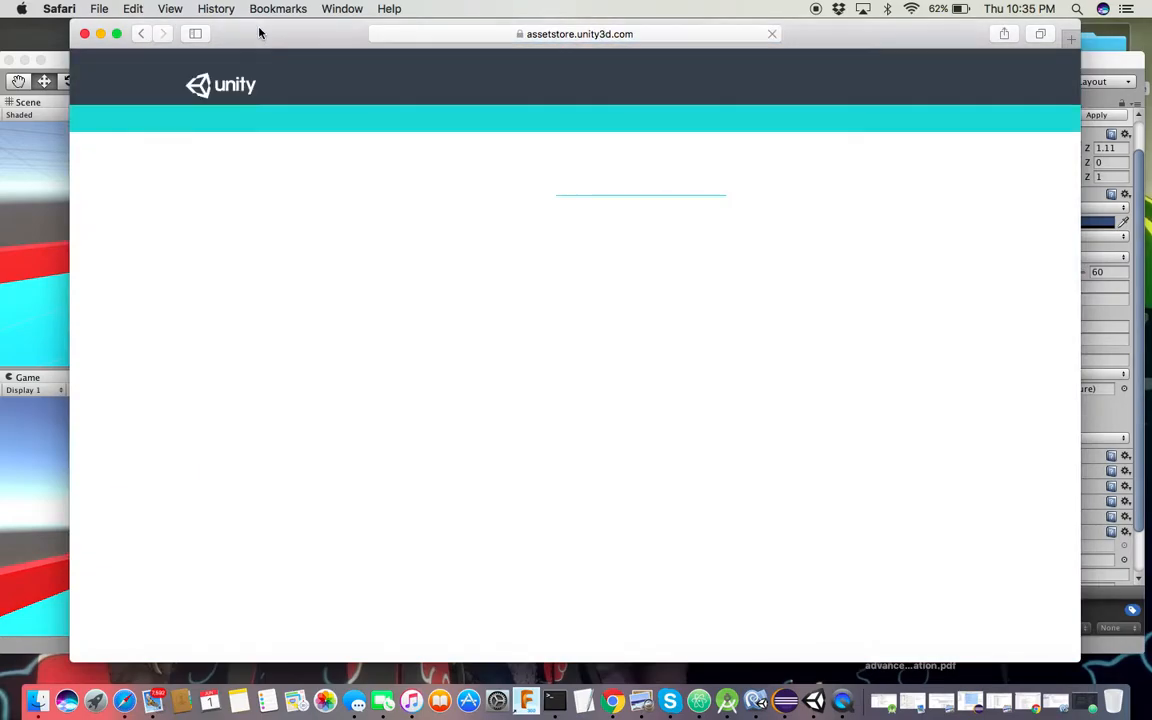
pyautogui.click(275, 155)
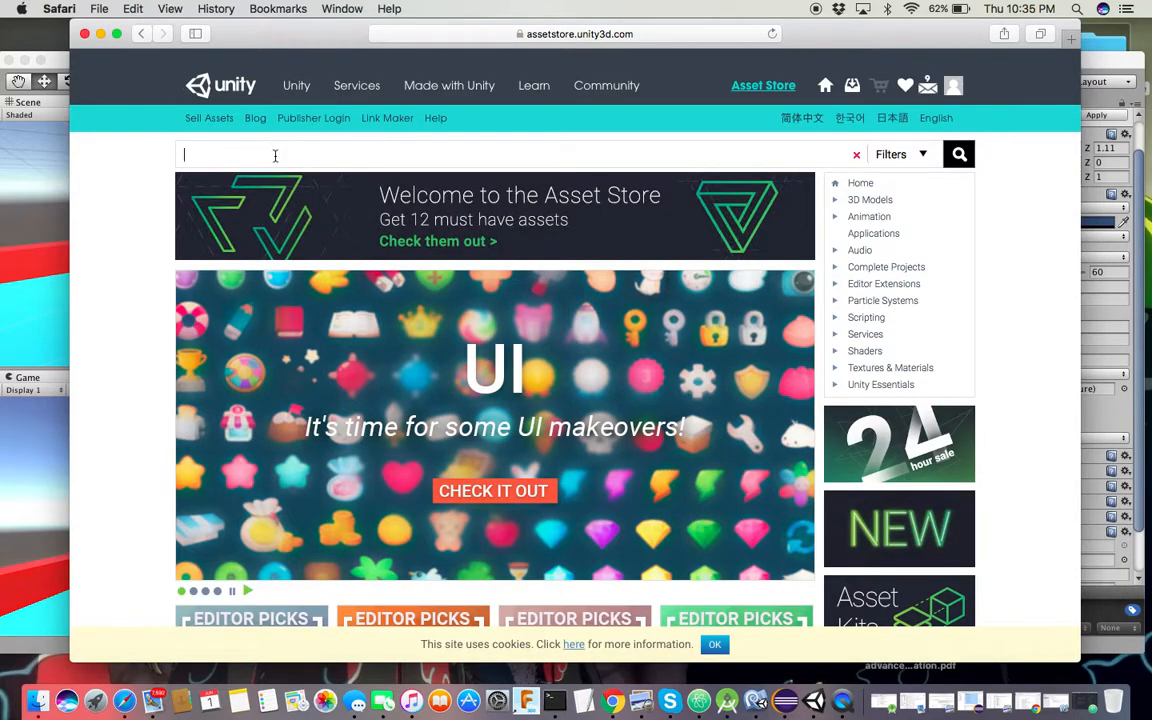
pyautogui.write('co')
pyautogui.write('osshair')
pyautogui.press('Return')
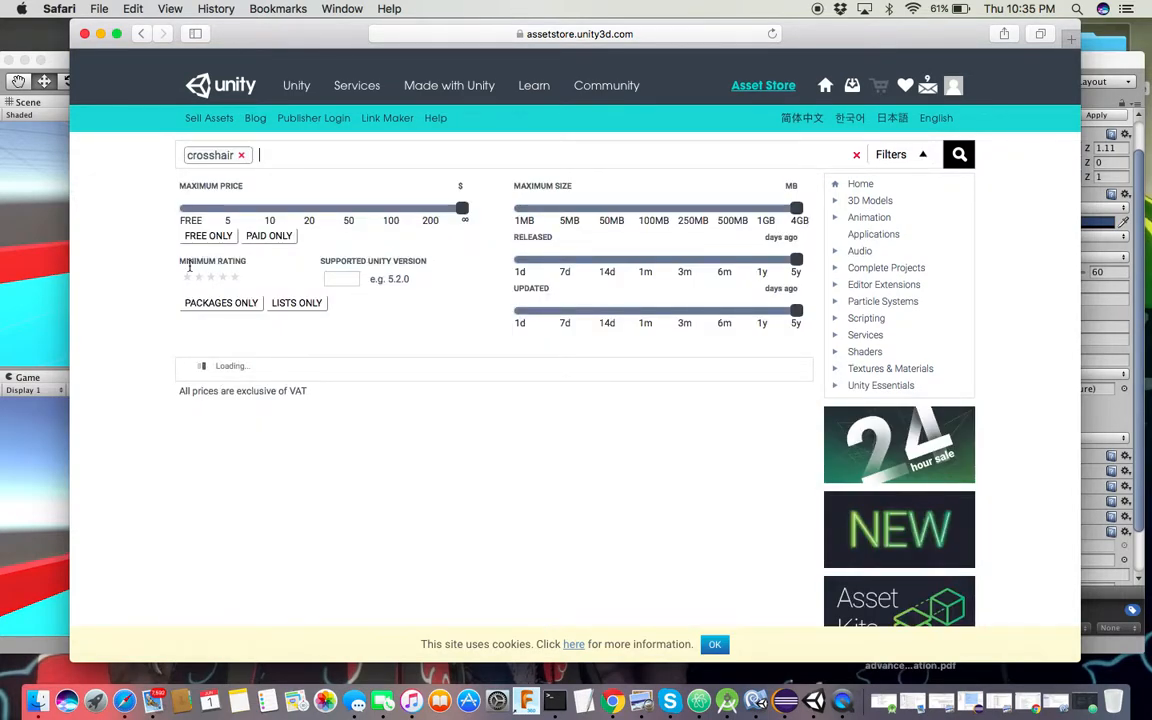
# Filter to free assets, open Simple Modern Crosshairs: Pack 1, and send it to Unity
pyautogui.click(208, 236)
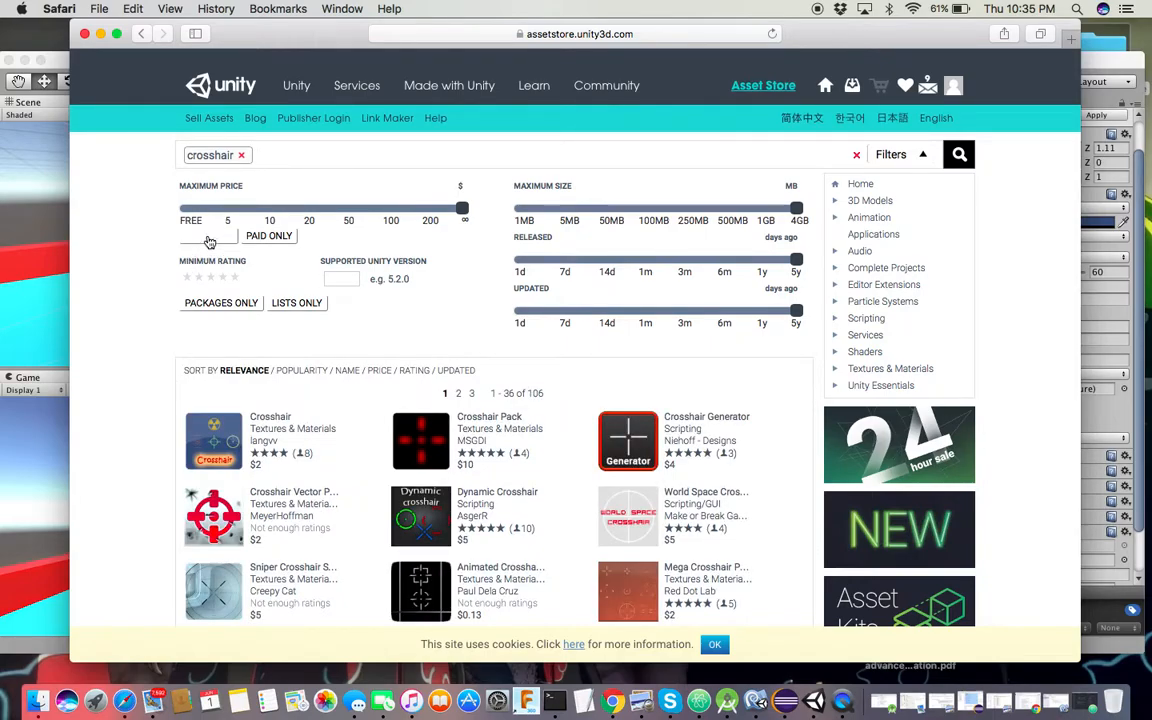
pyautogui.click(284, 417)
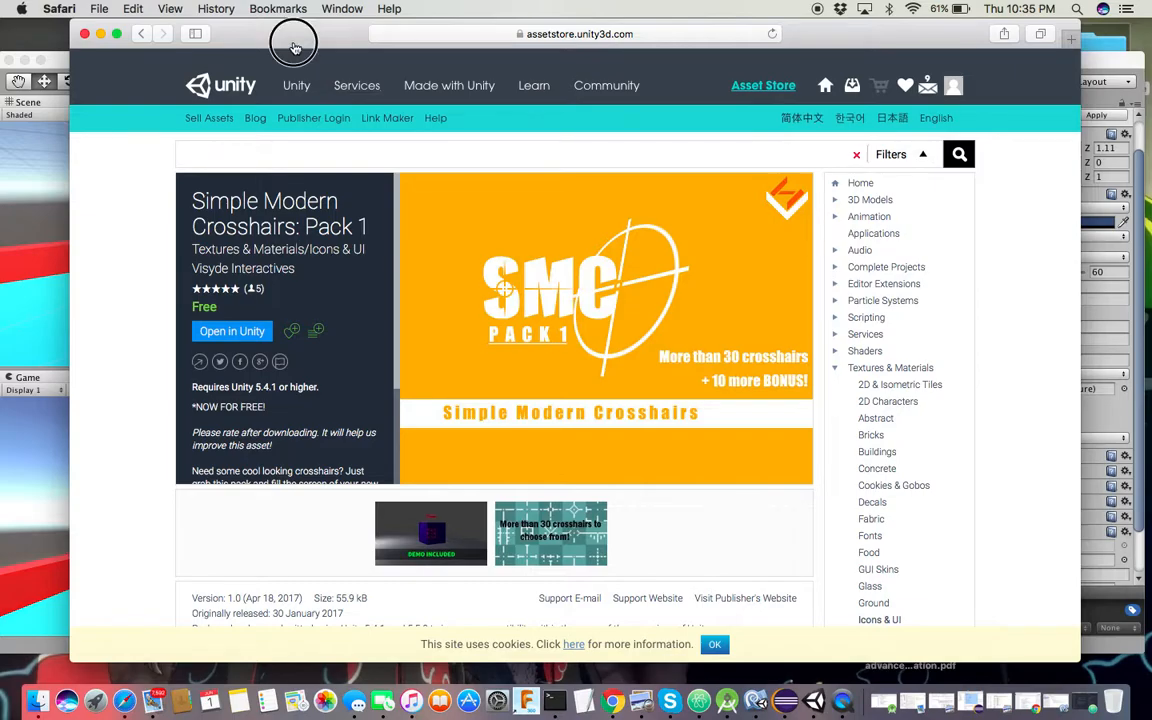
pyautogui.moveTo(290, 36); pyautogui.dragTo(575, 48)
pyautogui.click(500, 331)
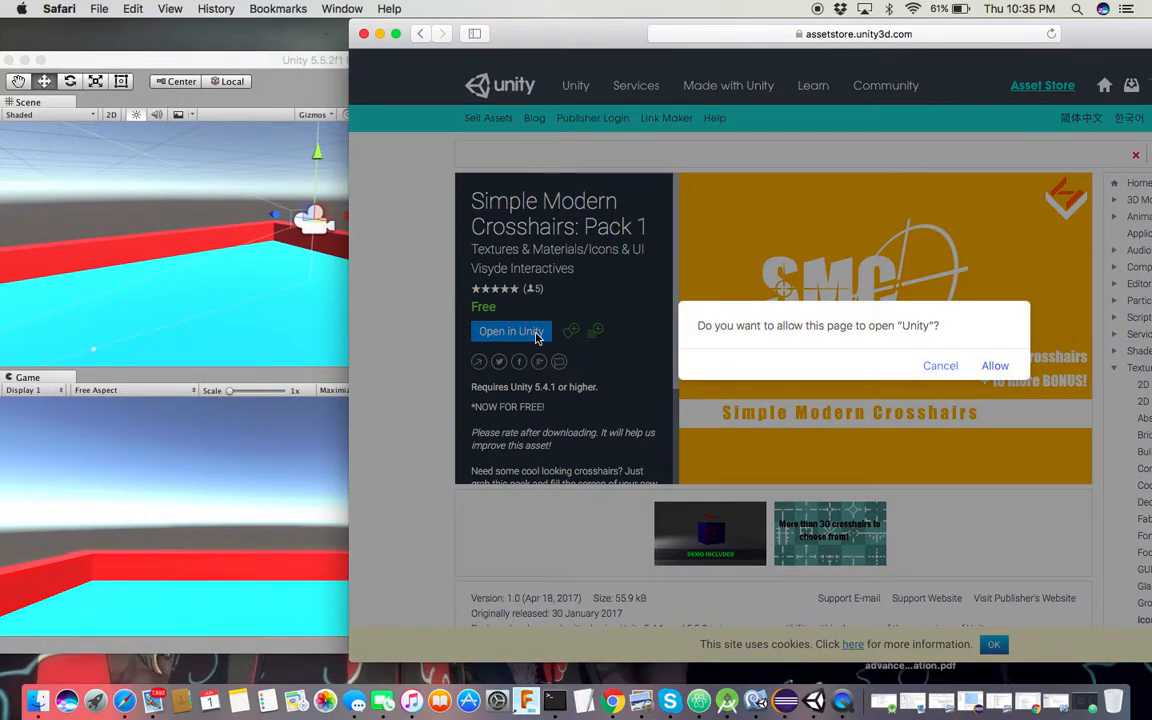
# Allow Unity to open, import every file of the crosshair package, and close the Asset Store window
pyautogui.click(1000, 366)
pyautogui.moveTo(130, 105); pyautogui.dragTo(292, 30)
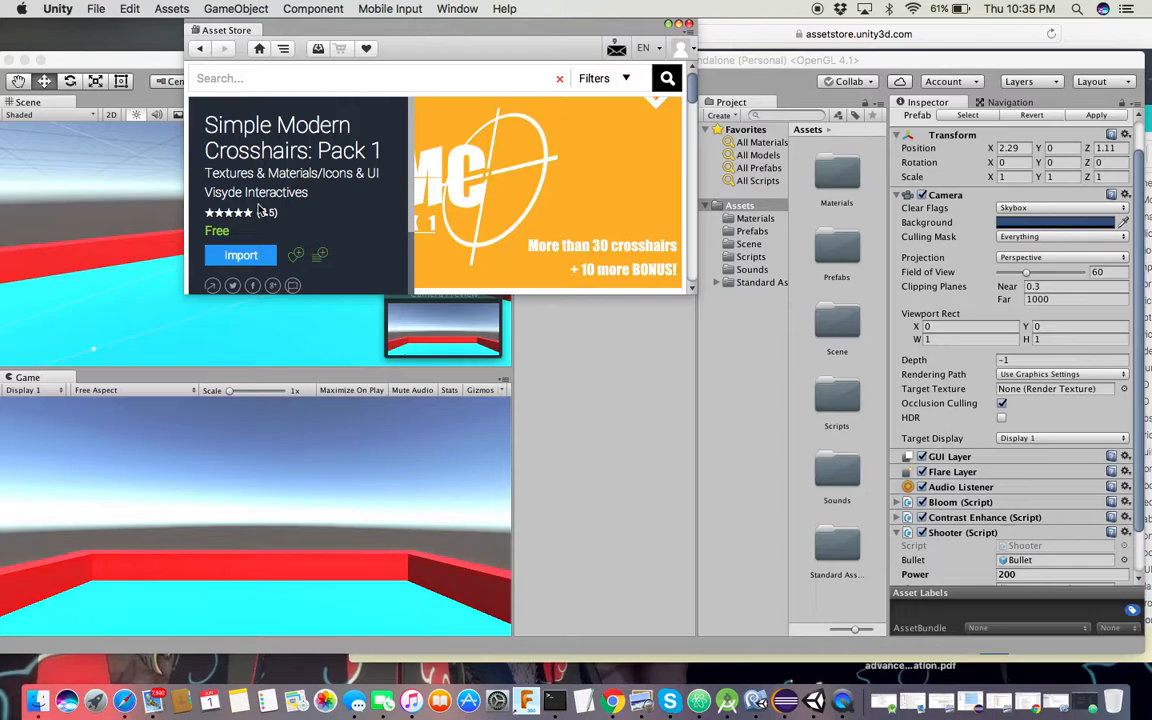
pyautogui.scroll(-3, 258, 205)
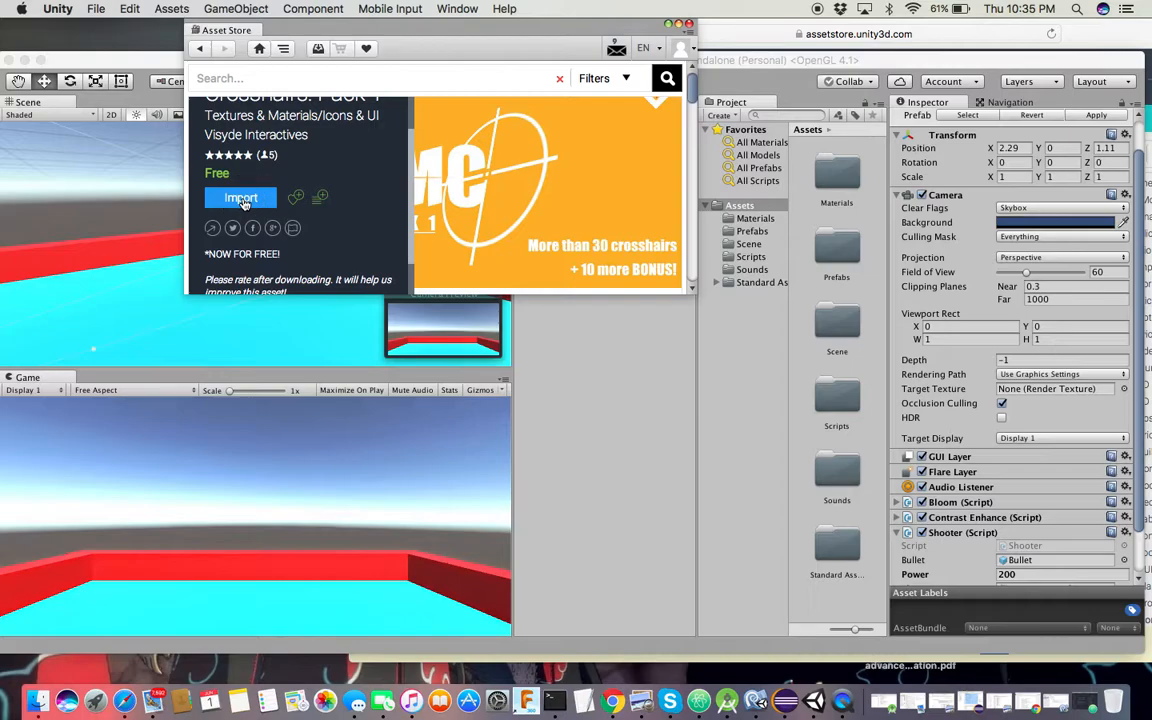
pyautogui.click(241, 198)
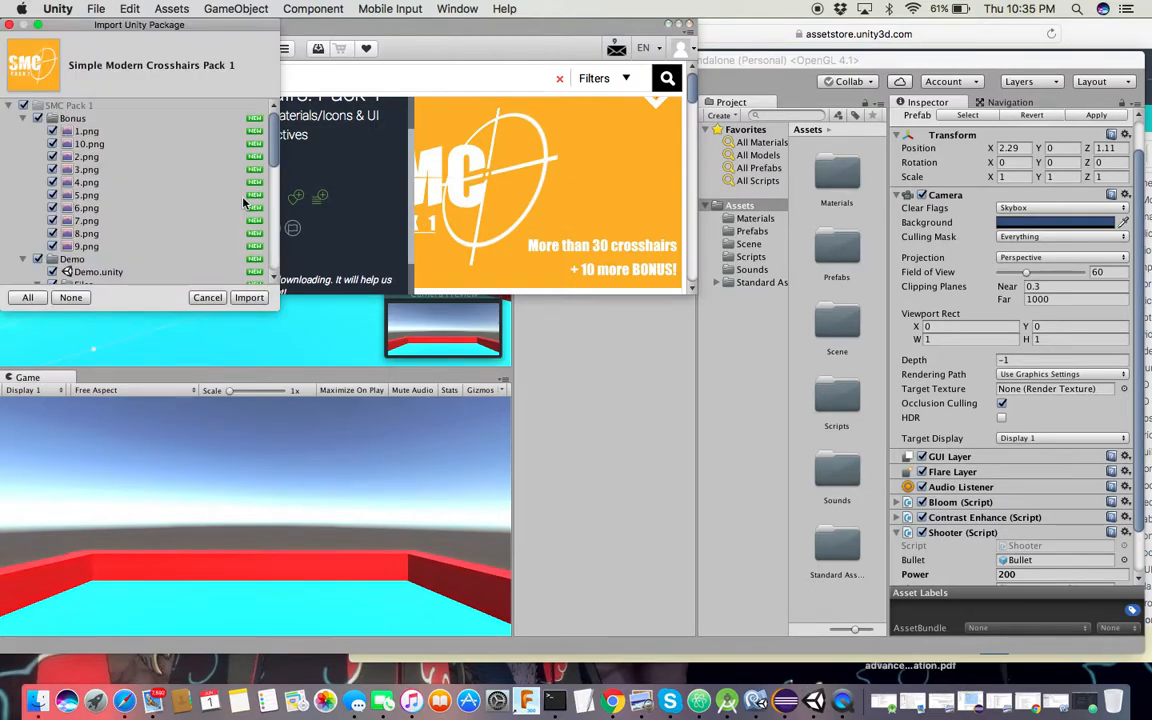
pyautogui.click(249, 297)
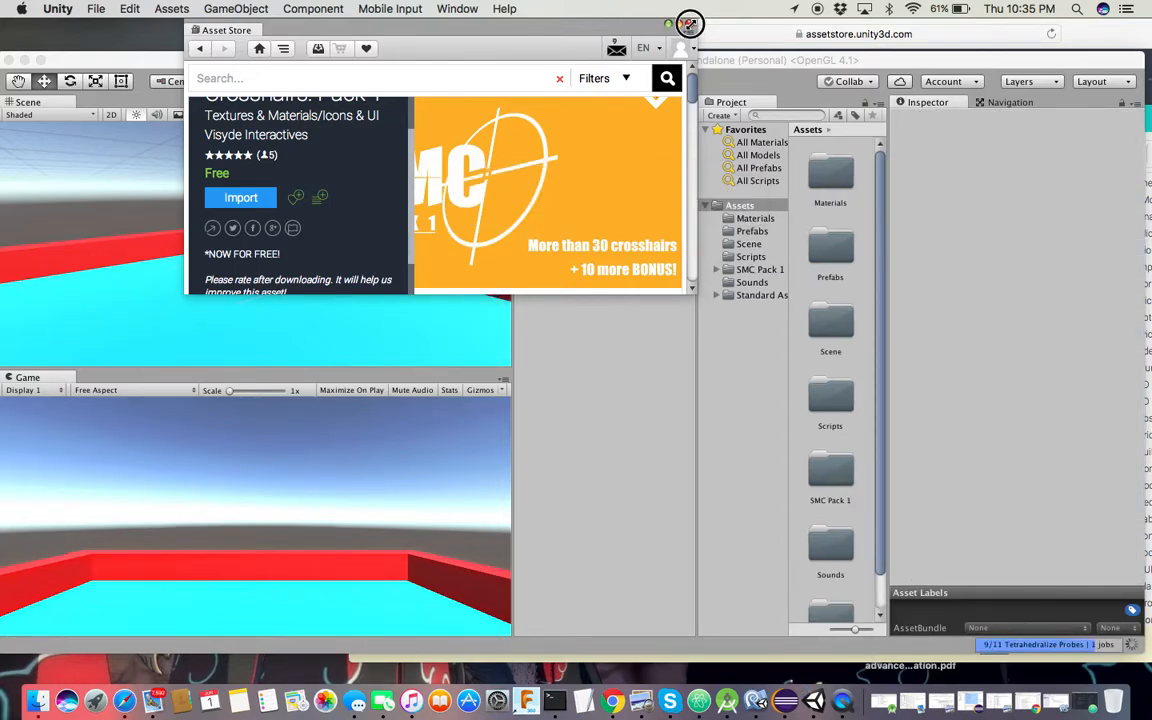
pyautogui.click(689, 23)
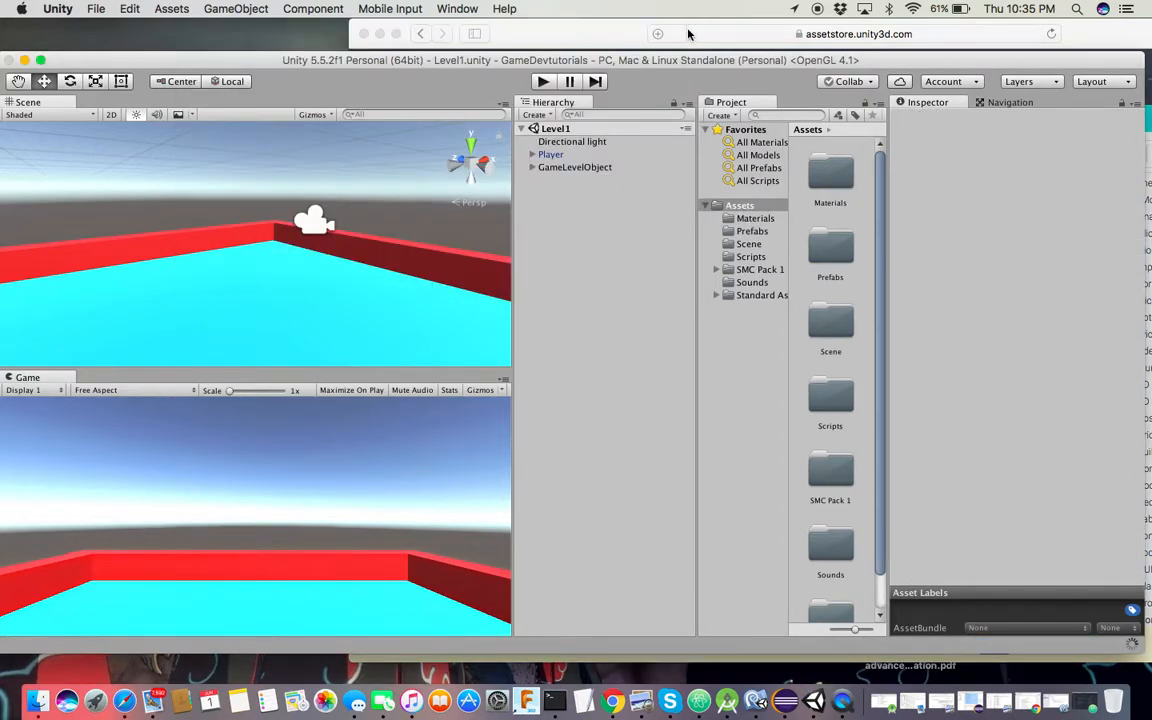
# Add a UI Image to the scene and search its Source Image picker for 'cross'
pyautogui.rightClick(555, 191)
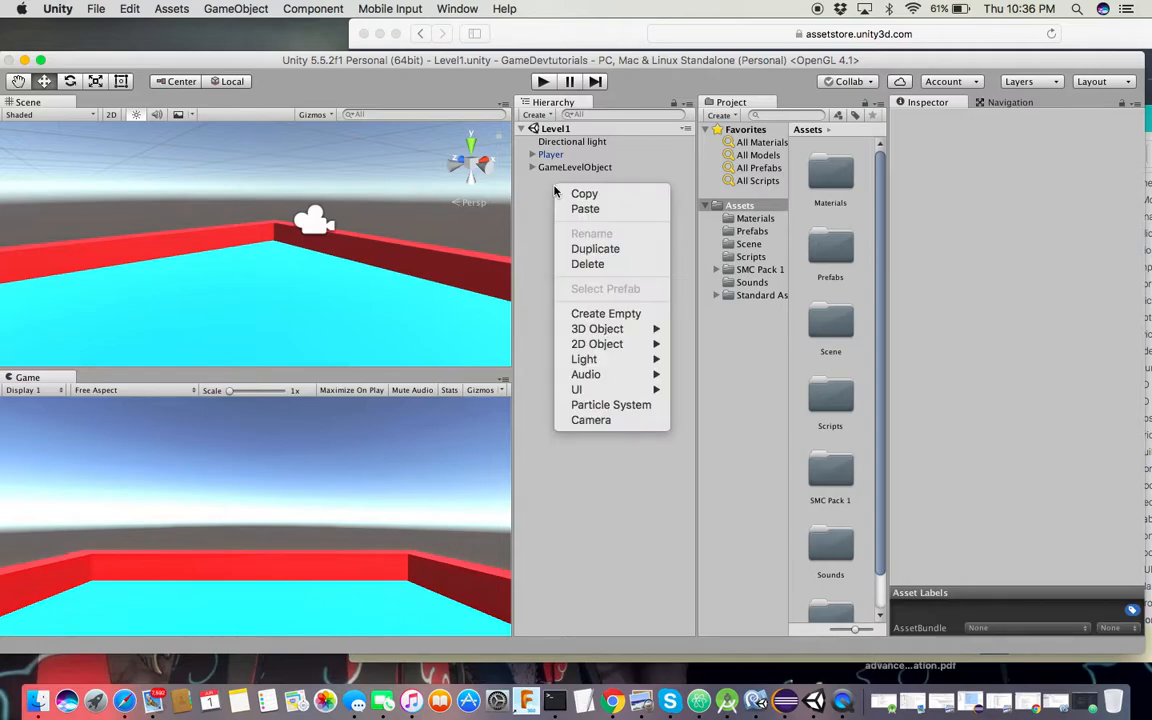
pyautogui.moveTo(593, 391)
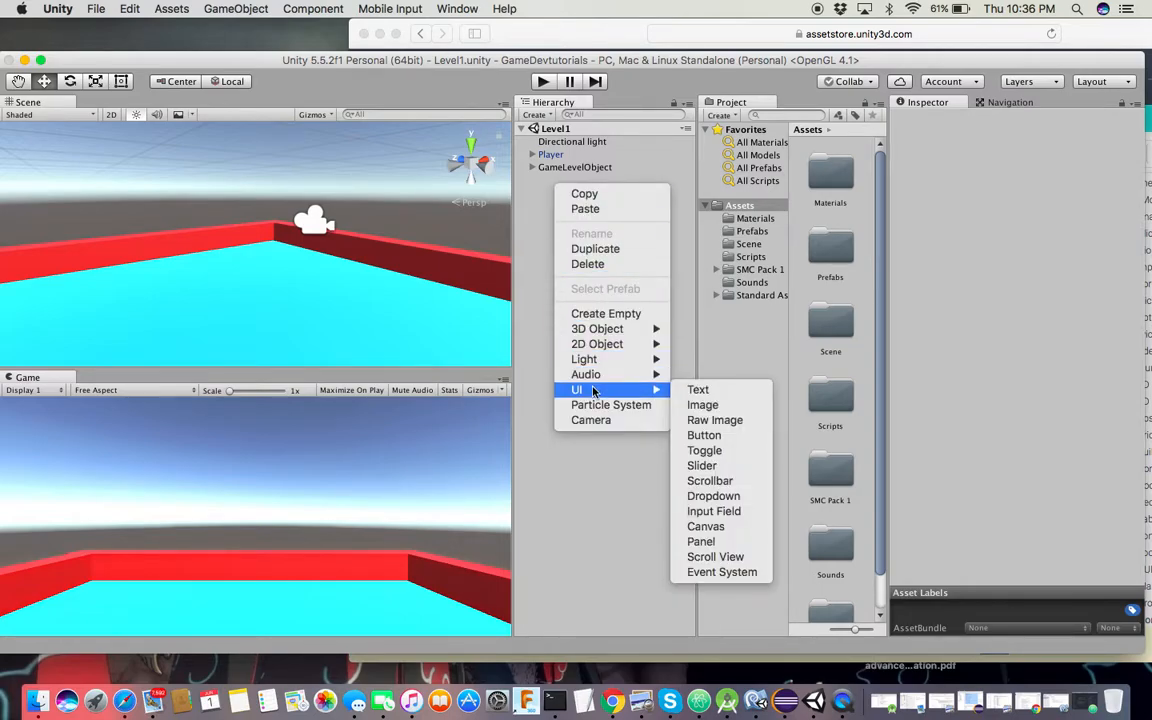
pyautogui.click(709, 406)
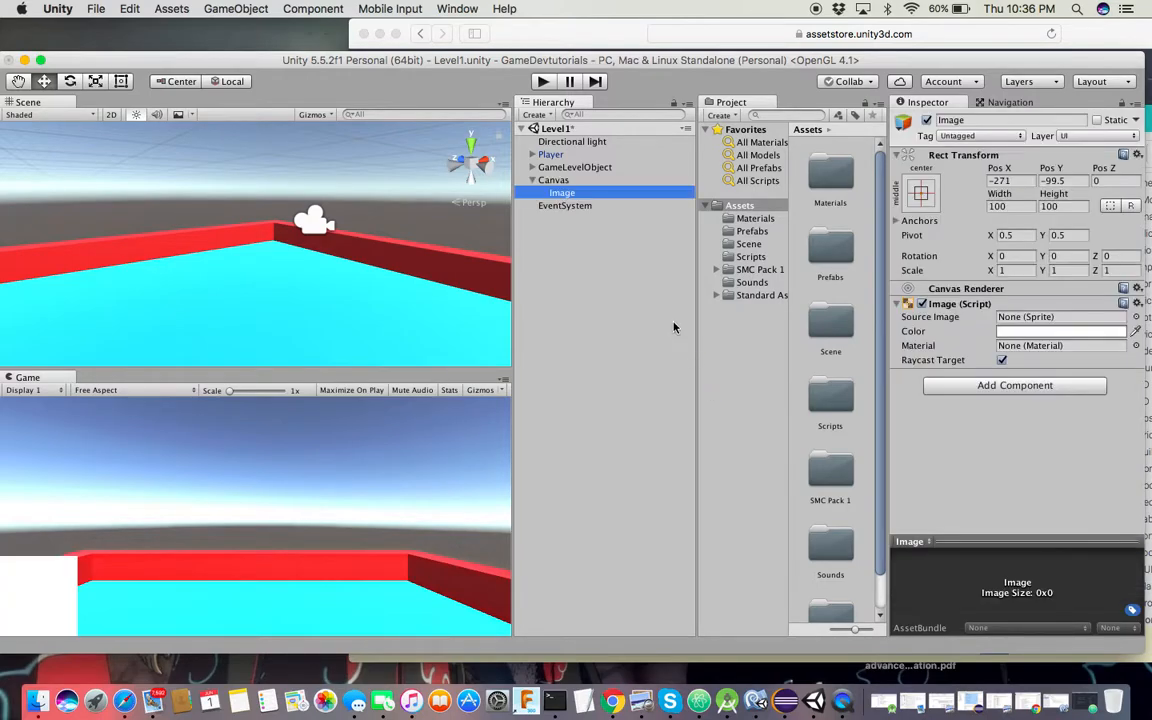
pyautogui.click(1136, 317)
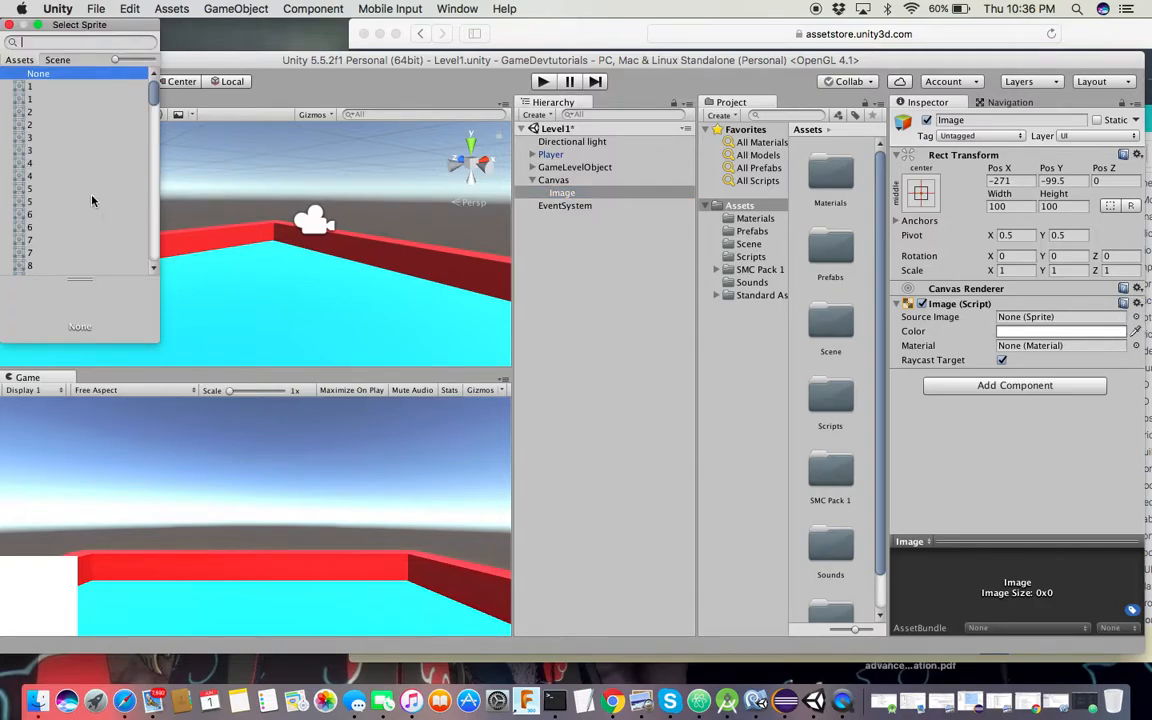
pyautogui.write('cr')
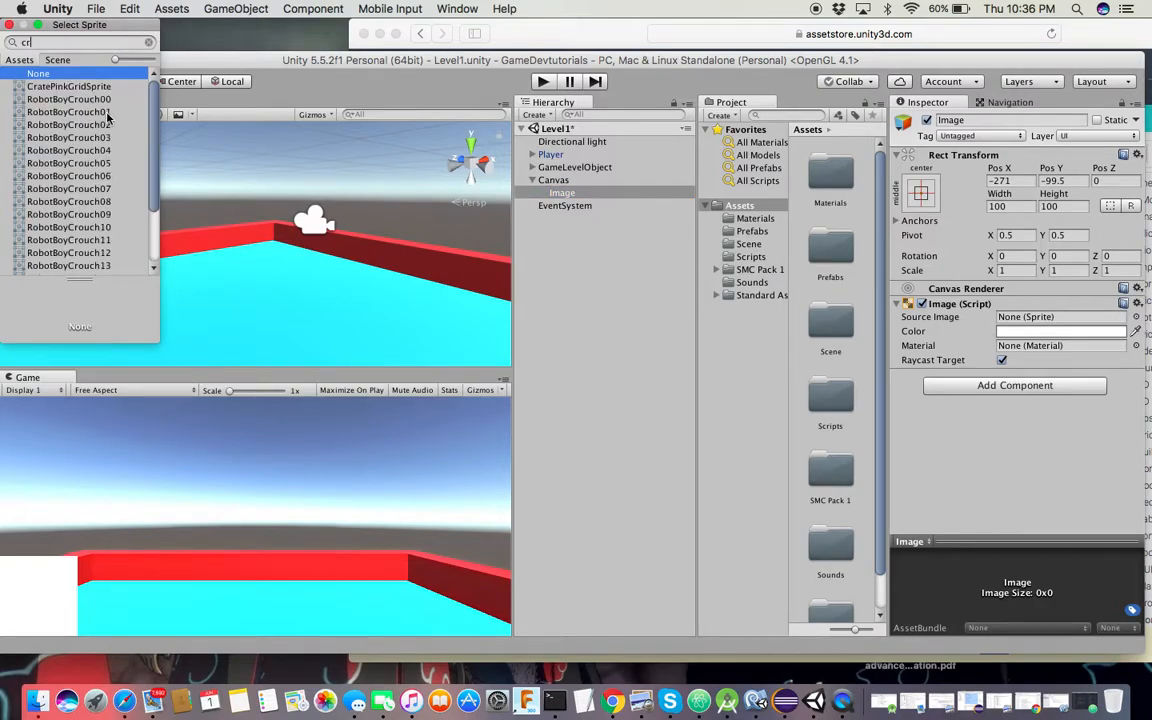
pyautogui.write('oss')
pyautogui.press('BackSpace')
pyautogui.press('BackSpace')
pyautogui.press('BackSpace')
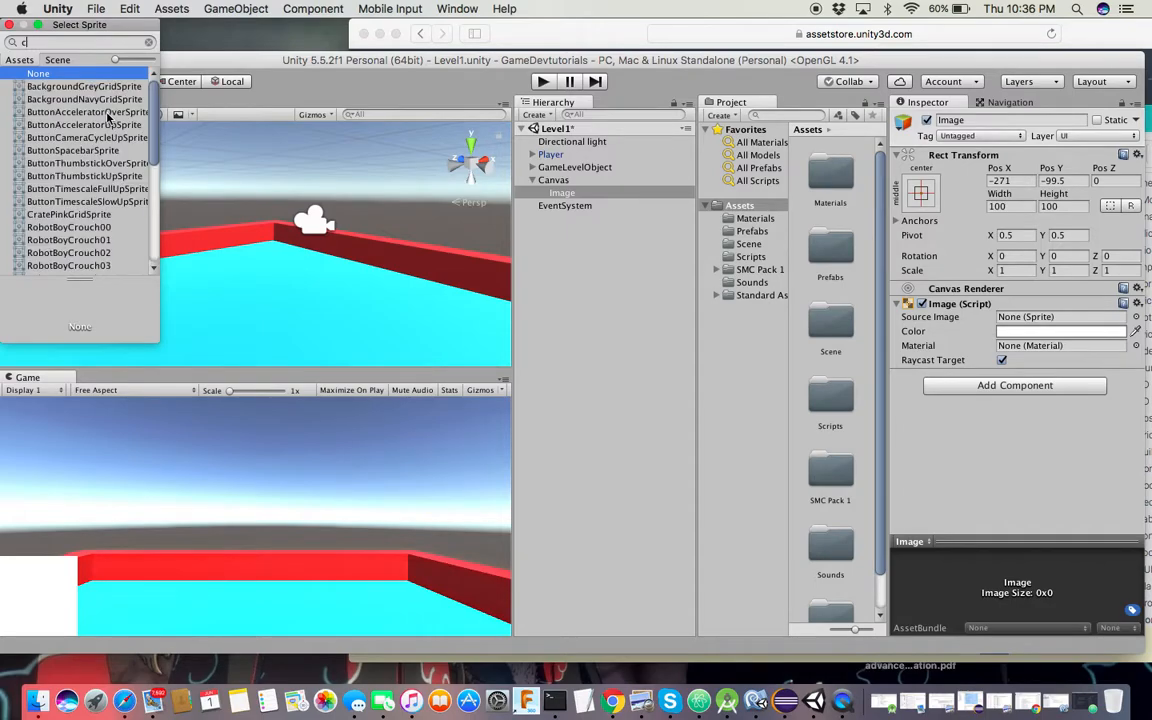
pyautogui.write('r')
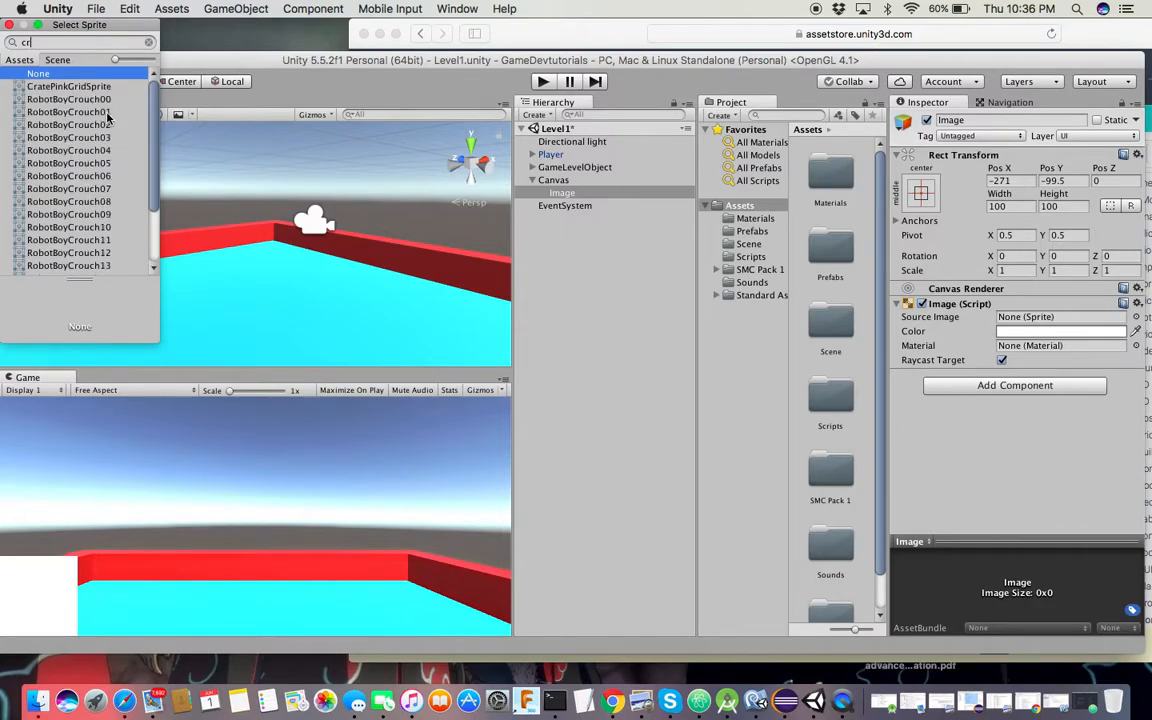
pyautogui.press('BackSpace')
pyautogui.press('BackSpace')
# Try numbered crosshair sprites 1 through 6 and confirm sprite 6 as the Source Image
pyautogui.scroll(-5, 108, 118)
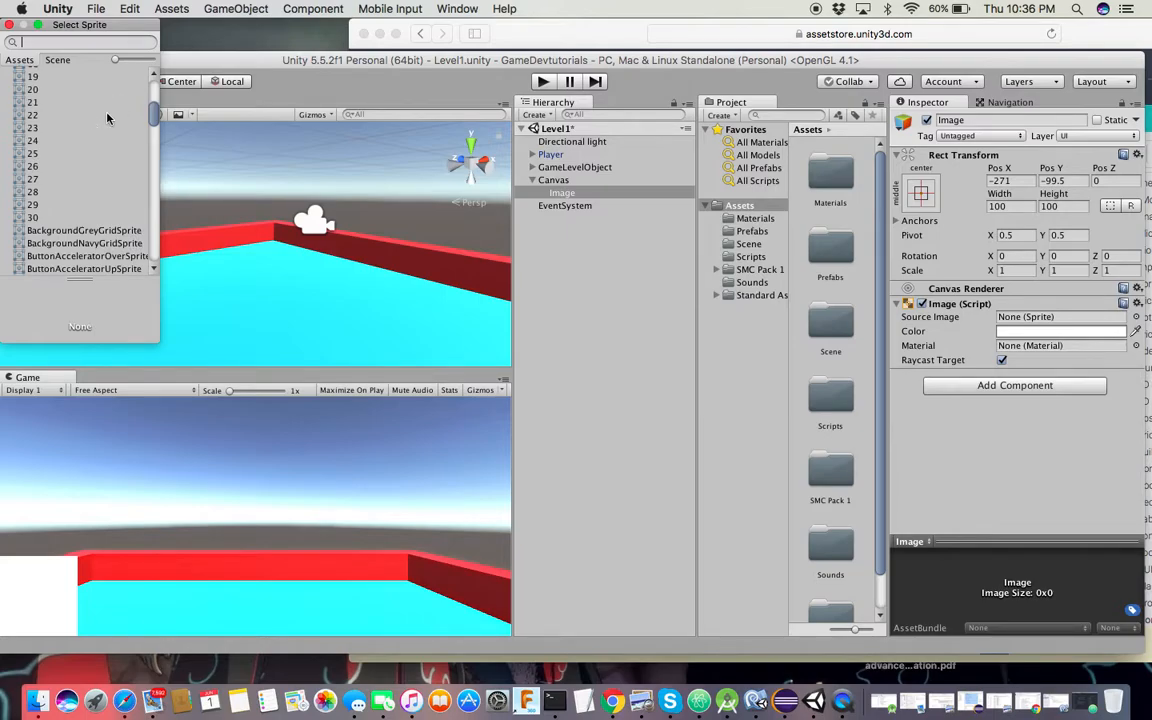
pyautogui.click(107, 118)
pyautogui.scroll(10, 107, 121)
pyautogui.click(60, 99)
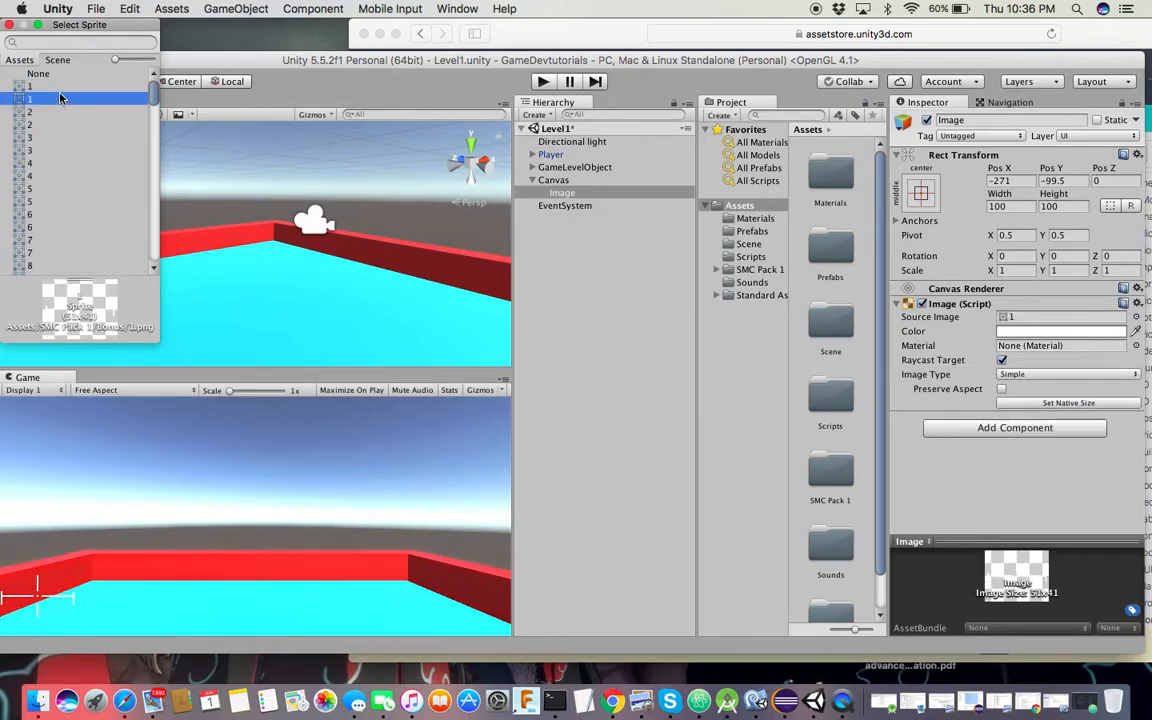
pyautogui.click(60, 88)
pyautogui.click(57, 149)
pyautogui.click(58, 137)
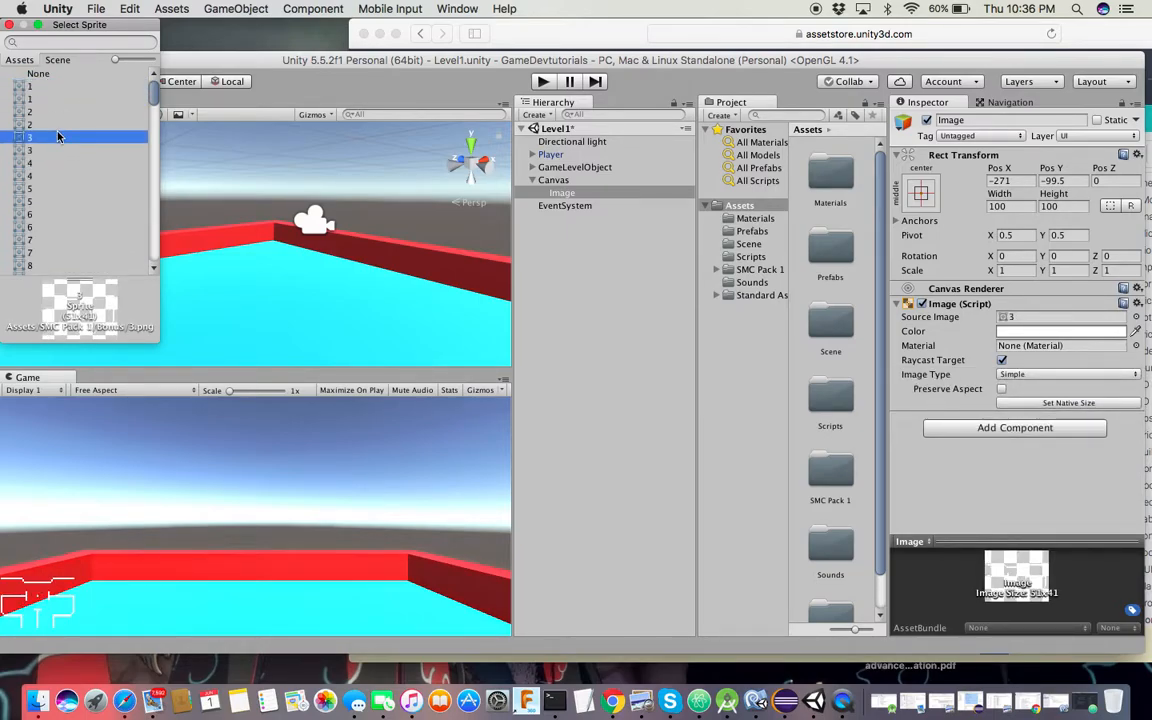
pyautogui.click(58, 162)
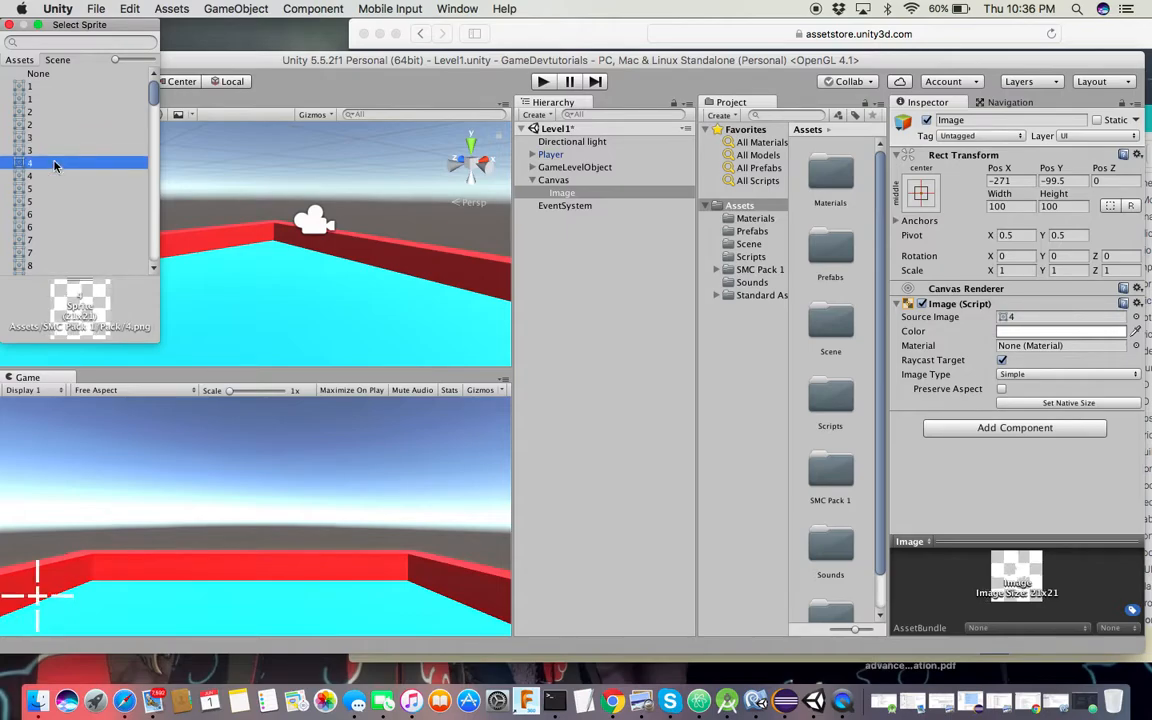
pyautogui.click(58, 175)
pyautogui.click(57, 188)
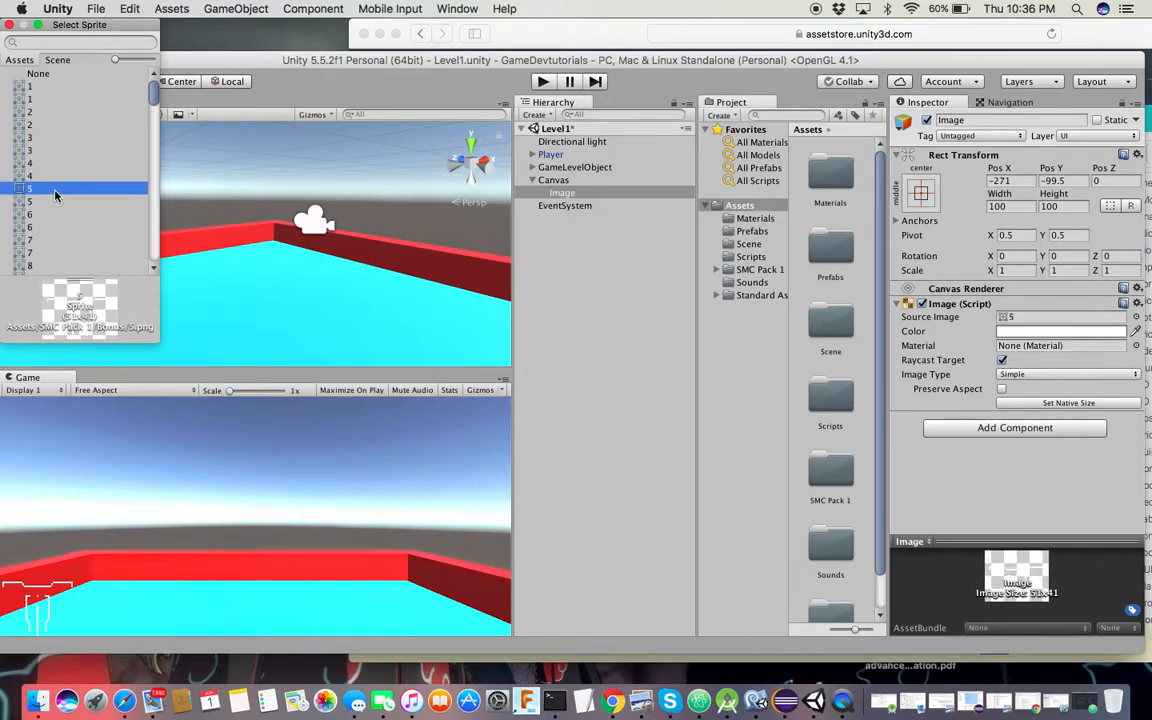
pyautogui.click(55, 214)
pyautogui.click(53, 228)
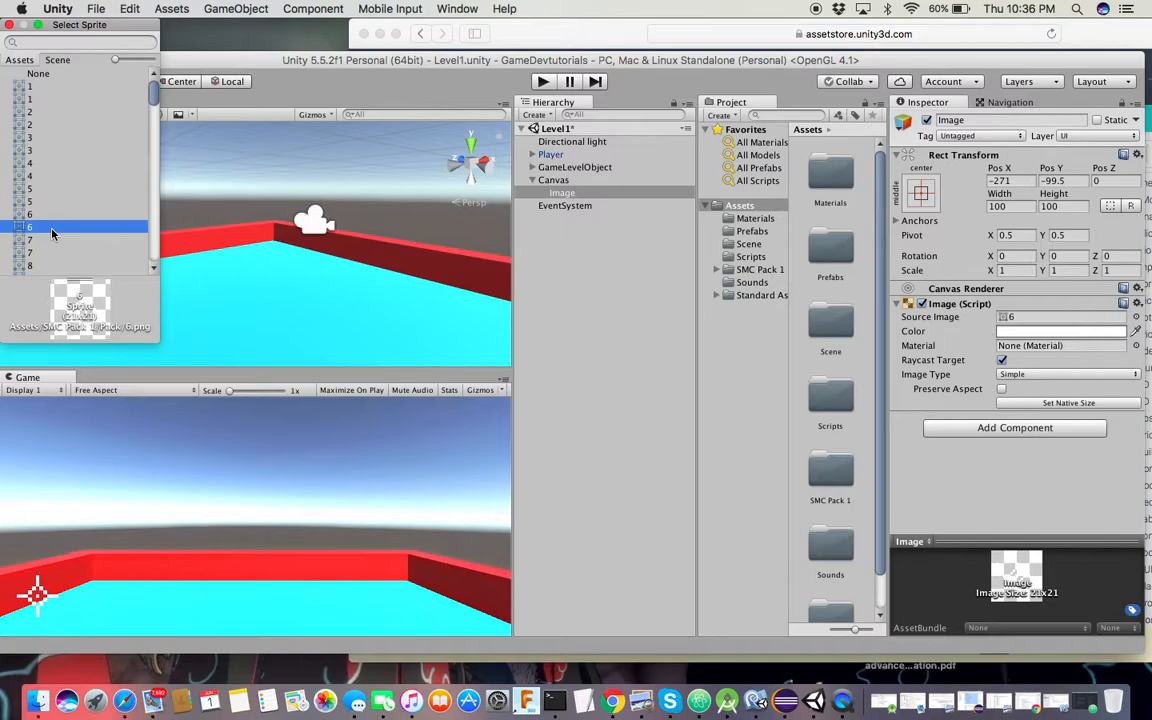
pyautogui.doubleClick(52, 227)
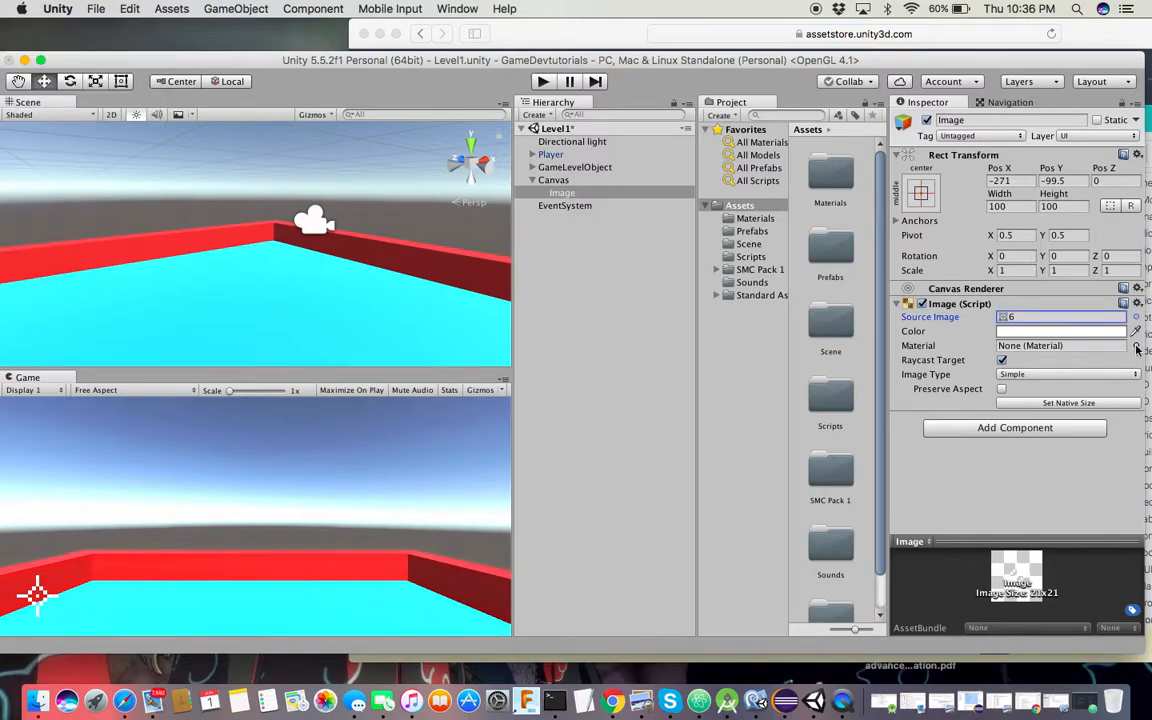
# Set the crosshair image's colour to pure red, FF0000
pyautogui.click(1030, 331)
pyautogui.click(343, 125)
pyautogui.moveTo(343, 125); pyautogui.dragTo(398, 98)
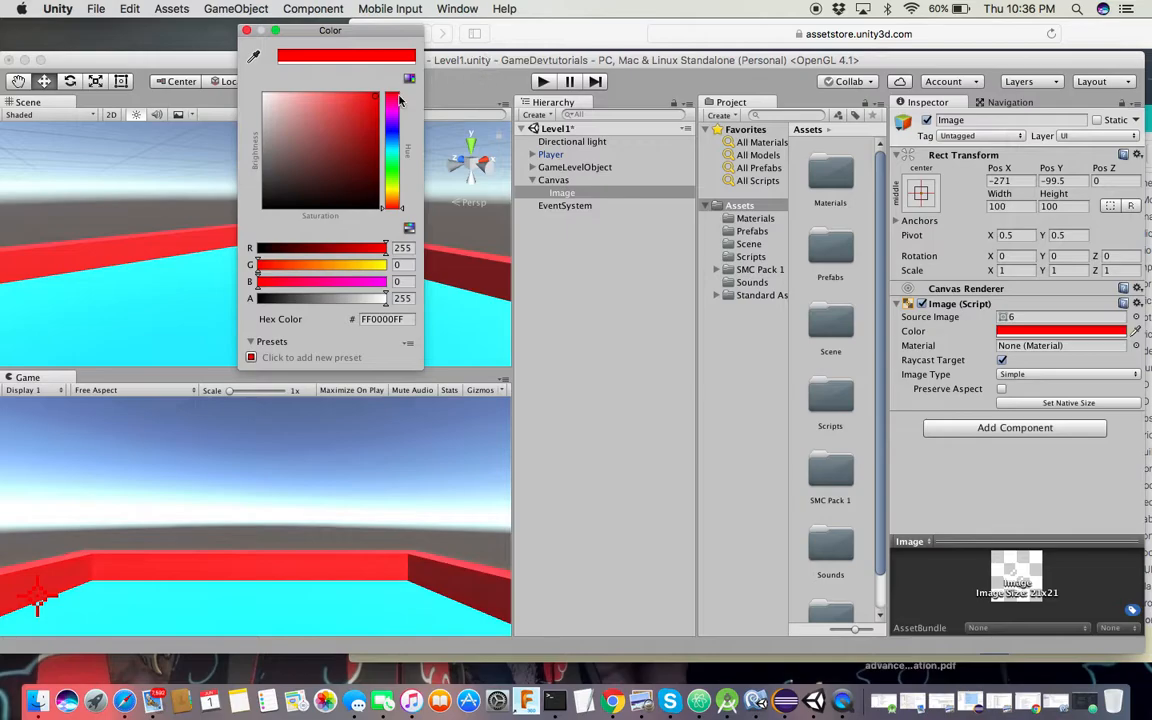
pyautogui.click(246, 31)
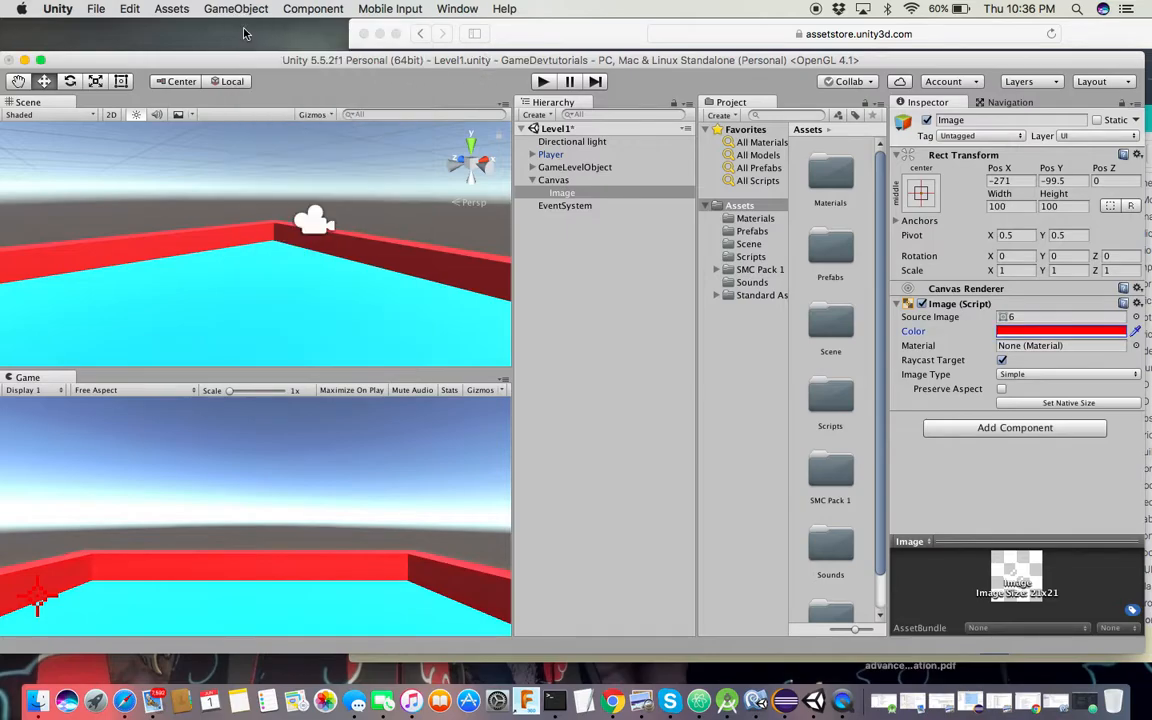
pyautogui.scroll(-3, 234, 337)
pyautogui.hotkey('ctrl', 'Up')
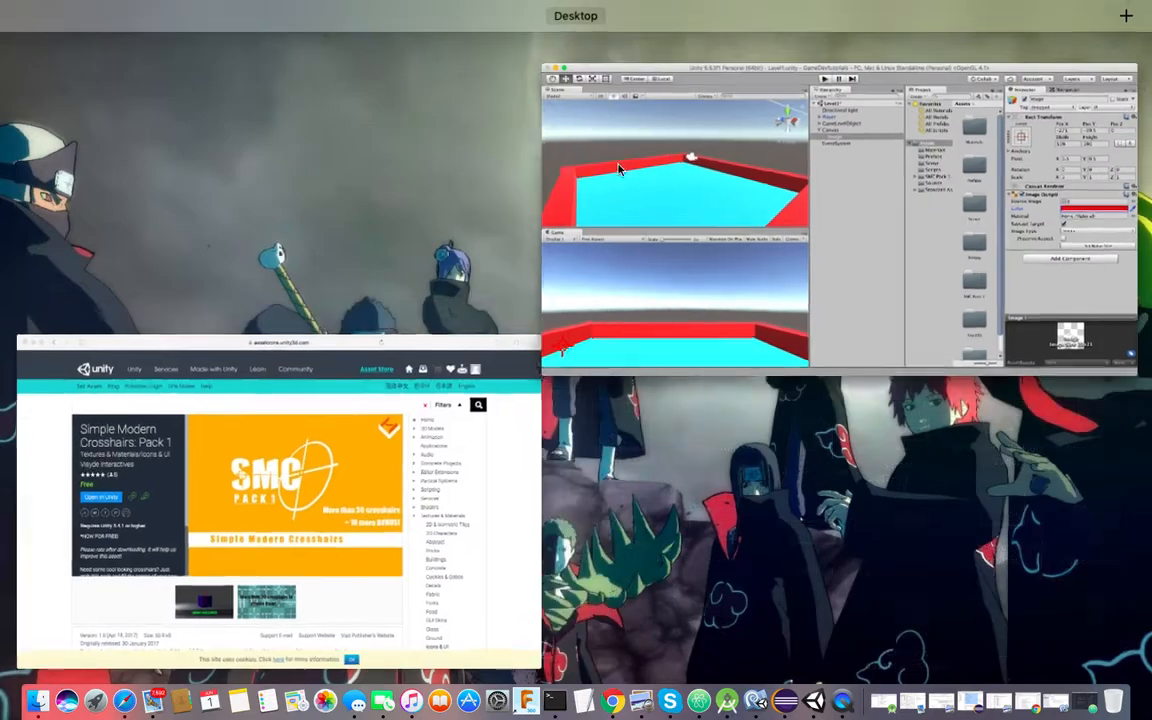
pyautogui.click(657, 173)
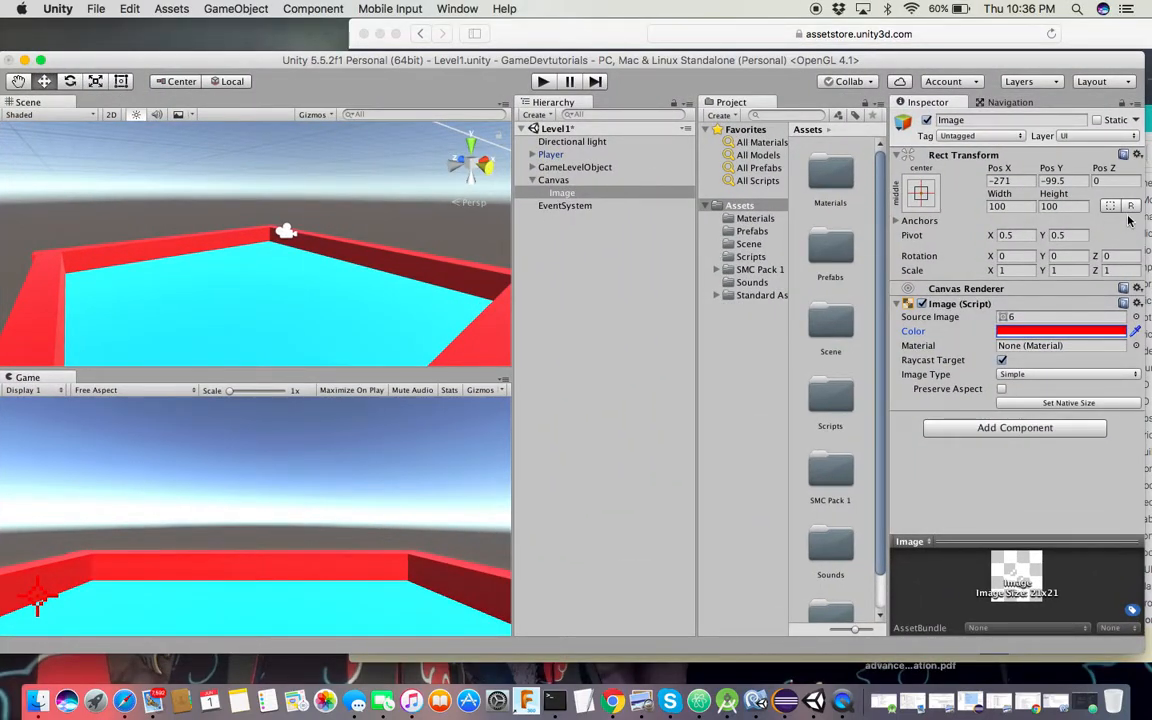
# Reset the Rect Transform, move the crosshair down to Pos Y -29, save Level1, and play the level
pyautogui.click(1137, 155)
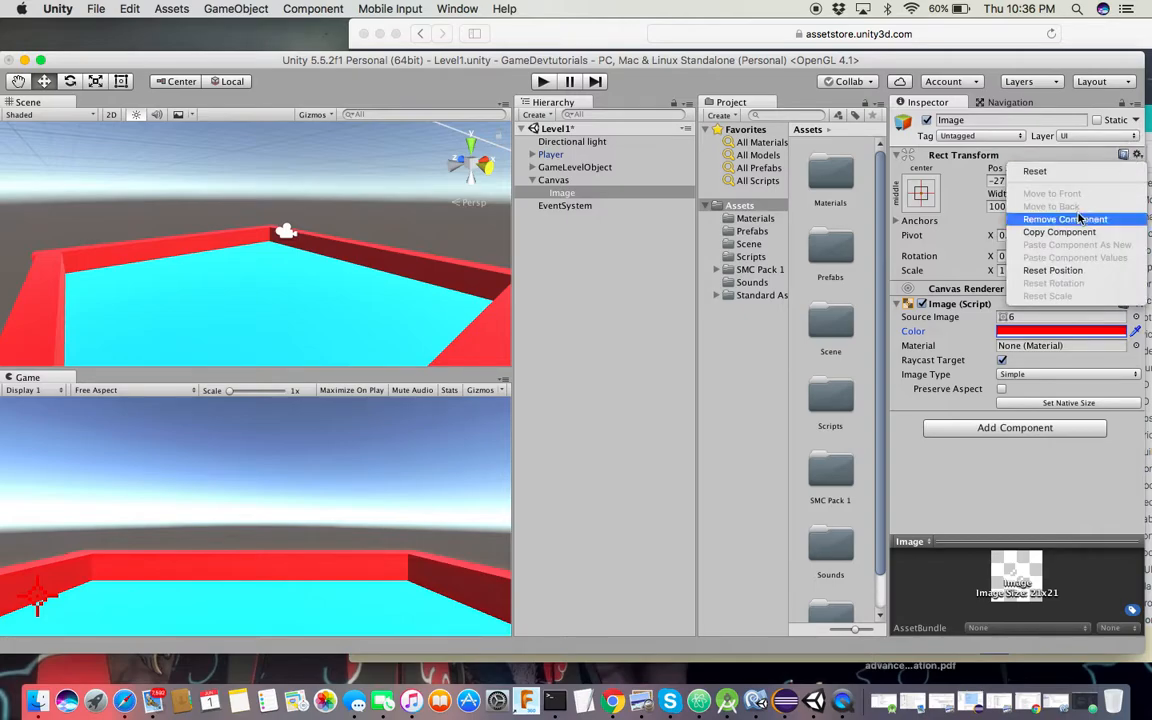
pyautogui.click(1066, 172)
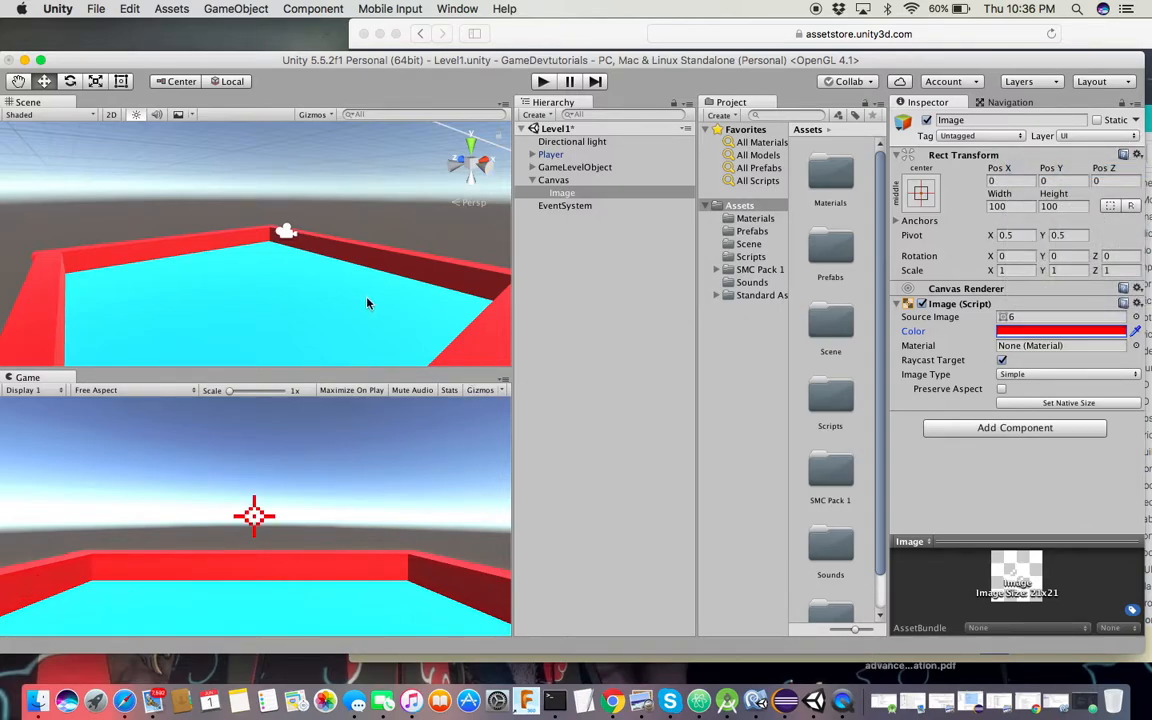
pyautogui.press('super+s')
pyautogui.scroll(-10, 405, 236)
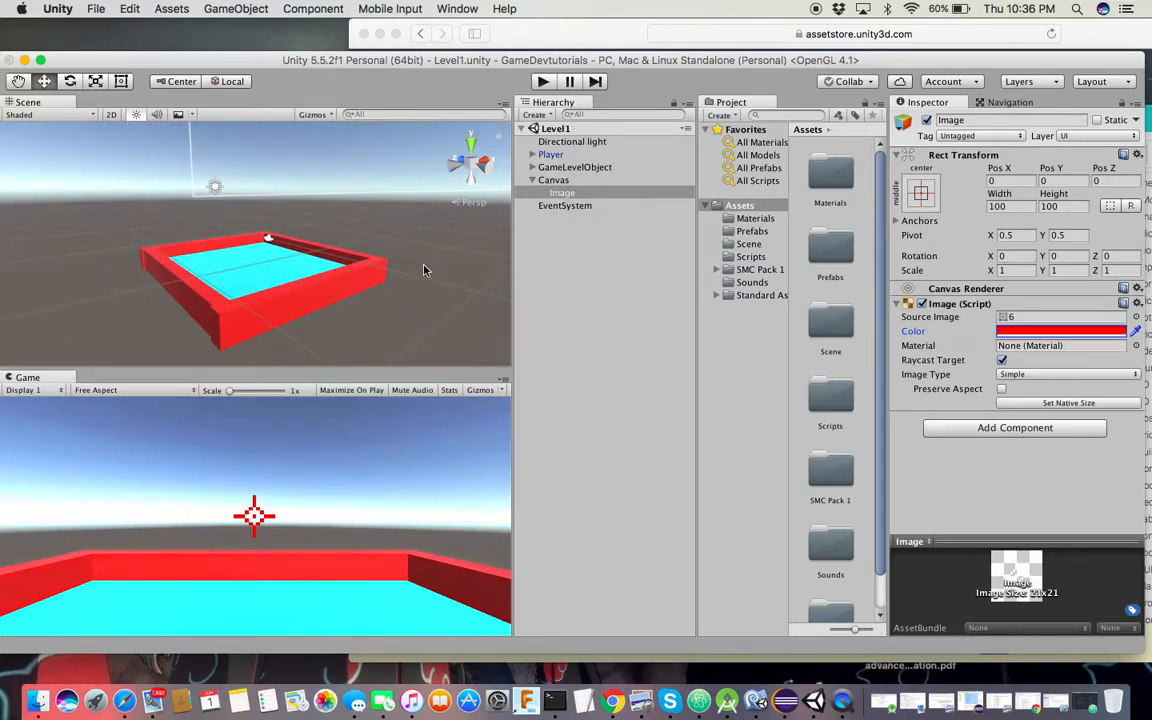
pyautogui.scroll(-10, 422, 257)
pyautogui.moveTo(388, 131); pyautogui.dragTo(321, 174)
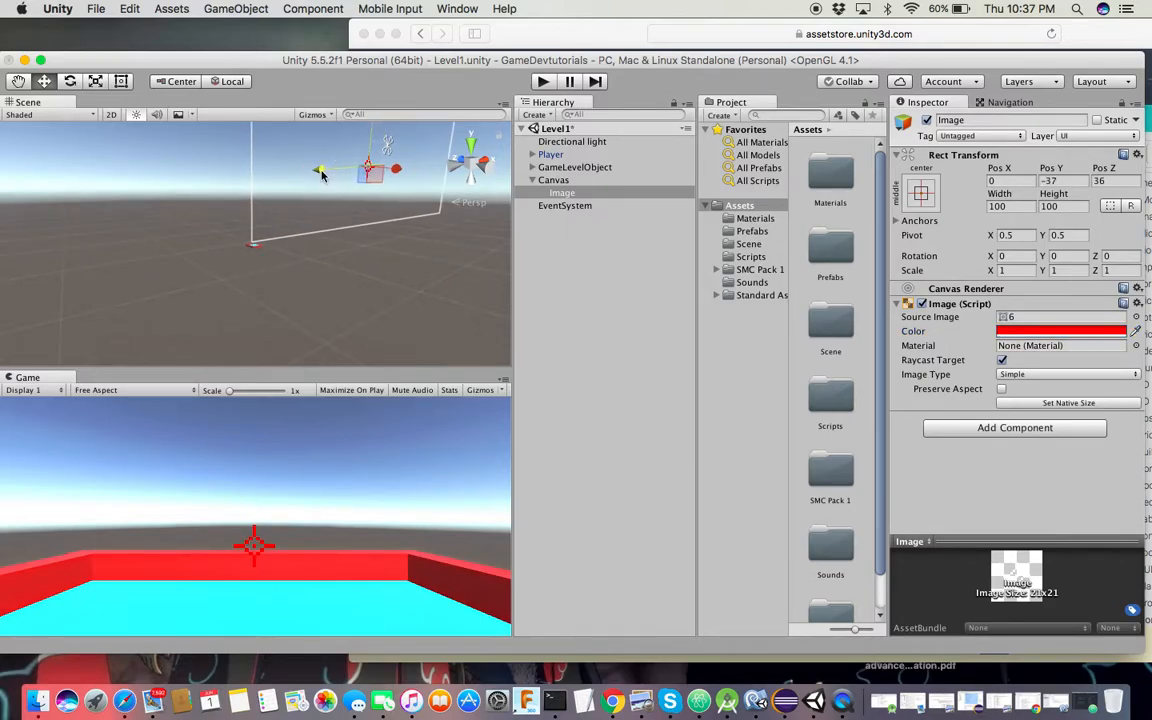
pyautogui.moveTo(372, 134); pyautogui.dragTo(372, 122)
pyautogui.press('super+s')
pyautogui.click(542, 83)
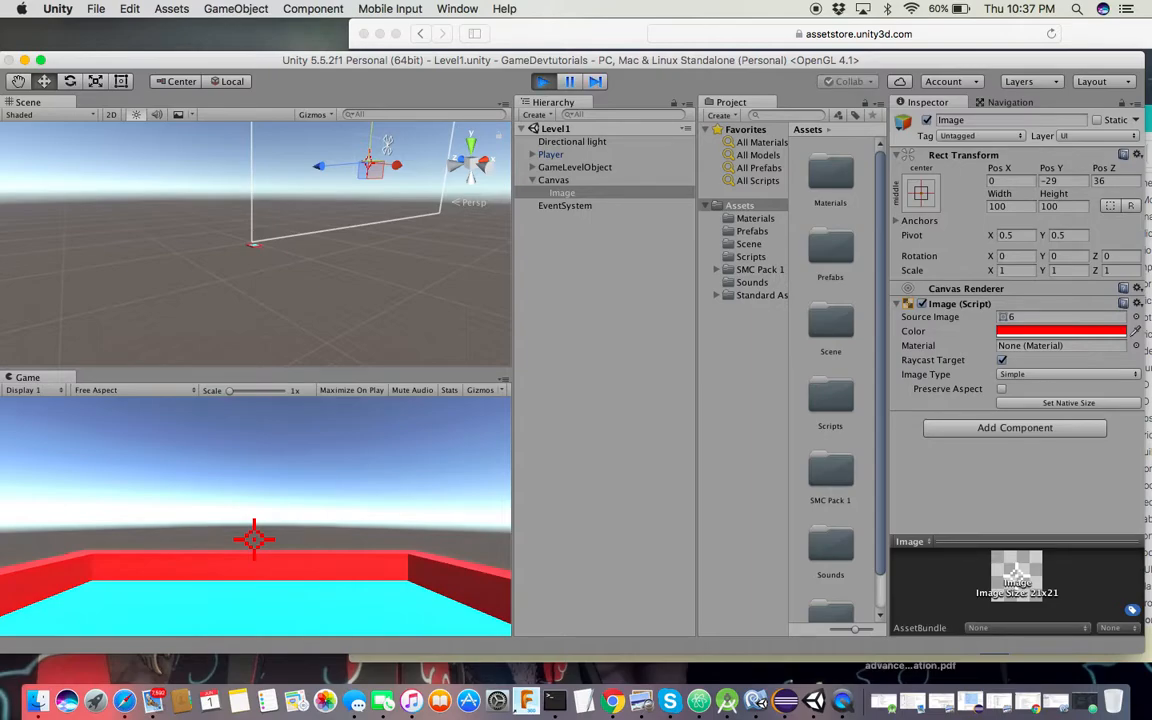
pyautogui.click(254, 540)
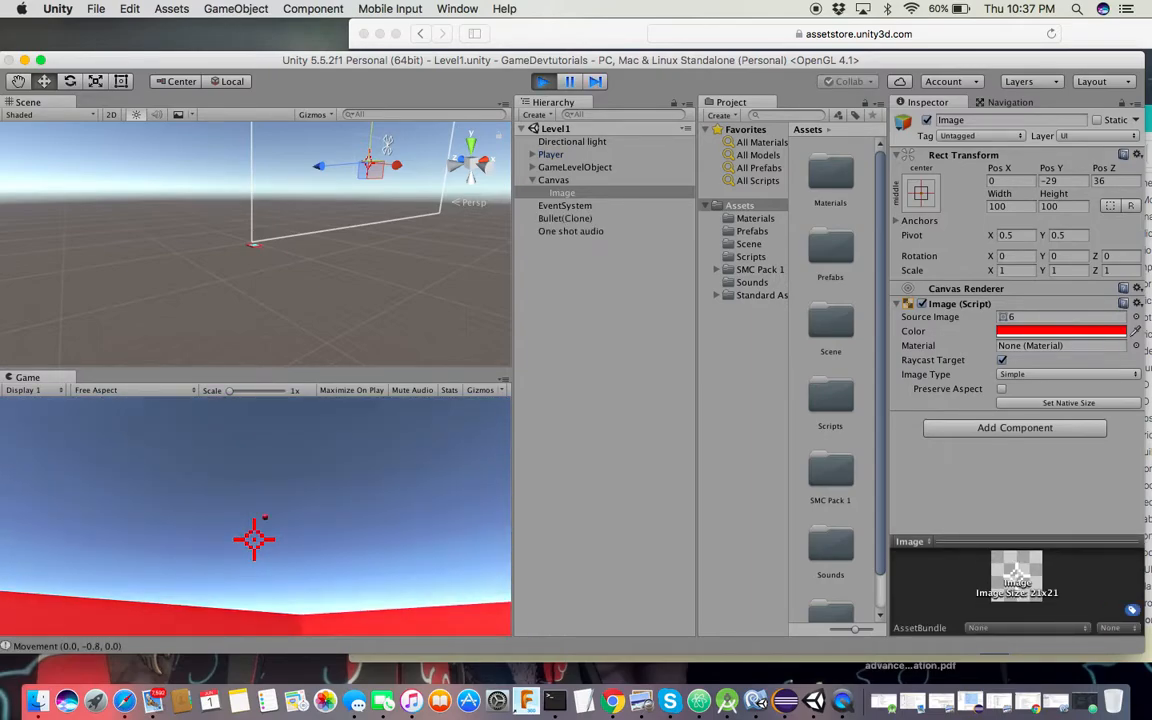
pyautogui.click(254, 540)
pyautogui.click(254, 540)
pyautogui.click(254, 540)
pyautogui.click(254, 540)
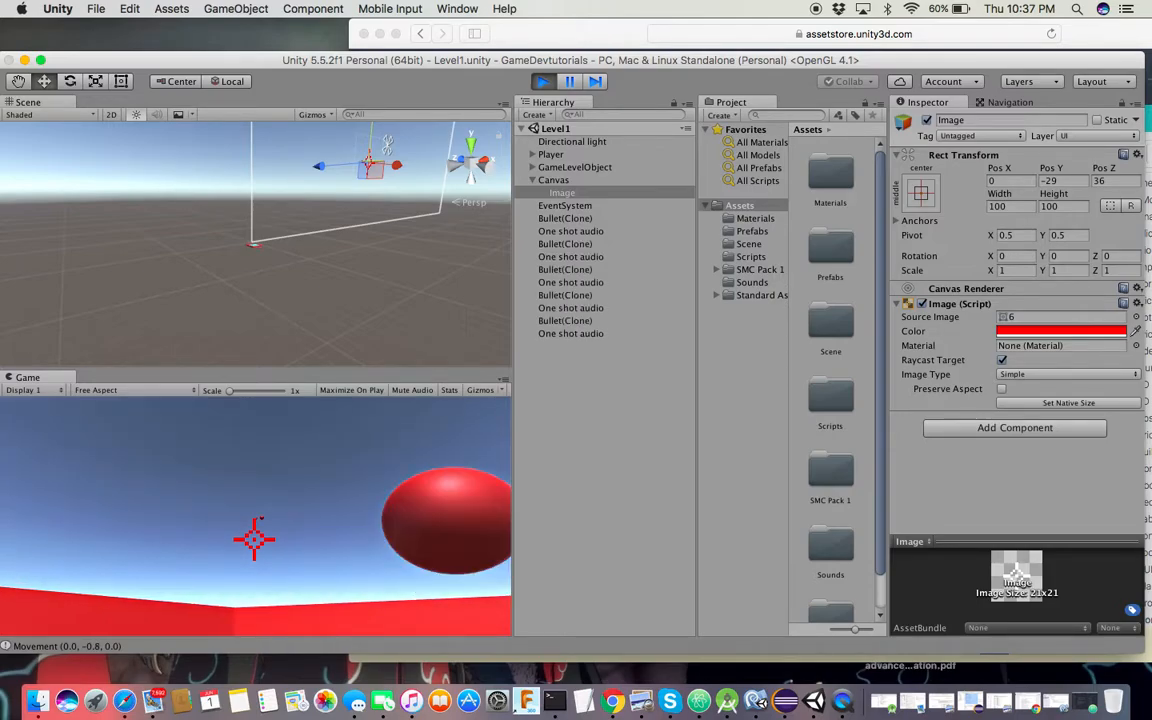
pyautogui.click(254, 540)
pyautogui.click(254, 540)
pyautogui.click(254, 540)
pyautogui.click(254, 540)
pyautogui.click(254, 540)
pyautogui.click(254, 540)
pyautogui.click(254, 540)
pyautogui.click(254, 540)
pyautogui.click(254, 540)
pyautogui.click(254, 540)
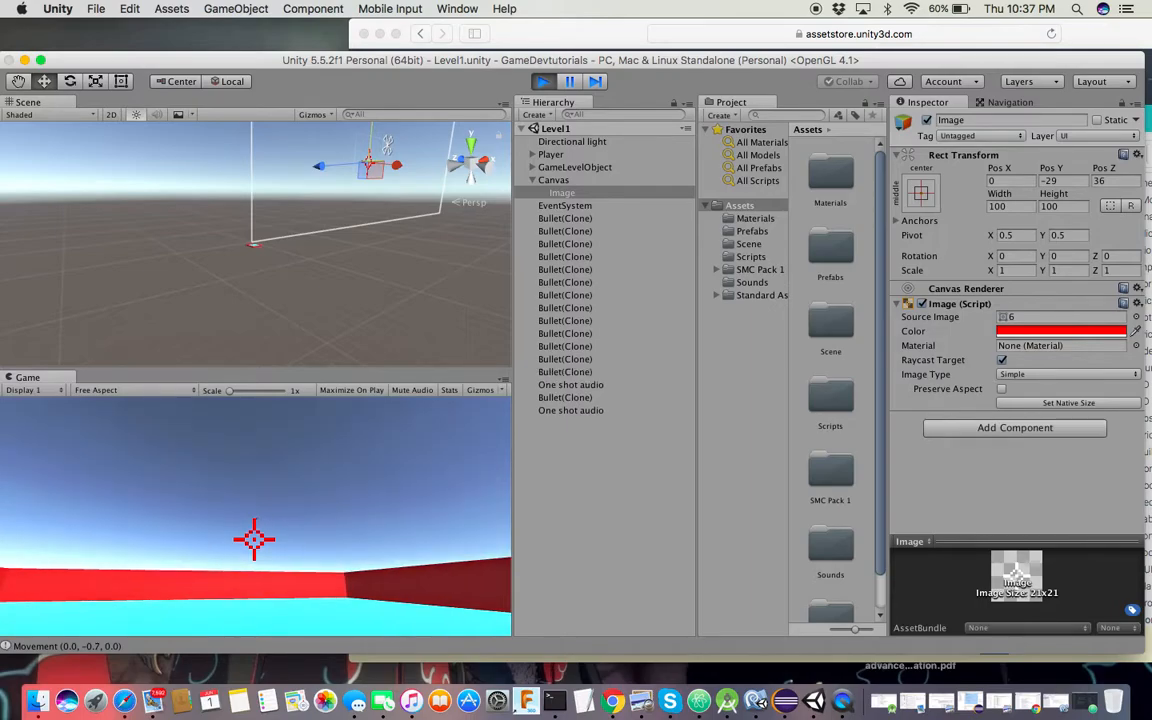
pyautogui.click(541, 82)
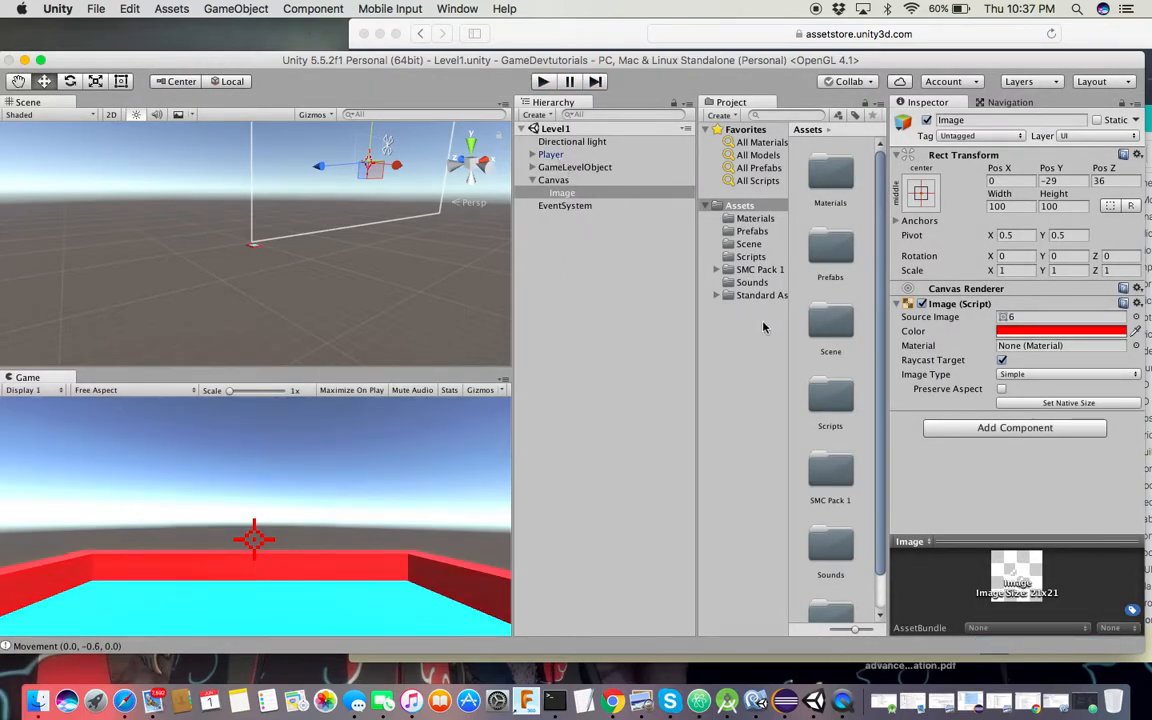
# Drag the Bullet prefab from the Prefabs folder into the scene and frame it
pyautogui.click(763, 232)
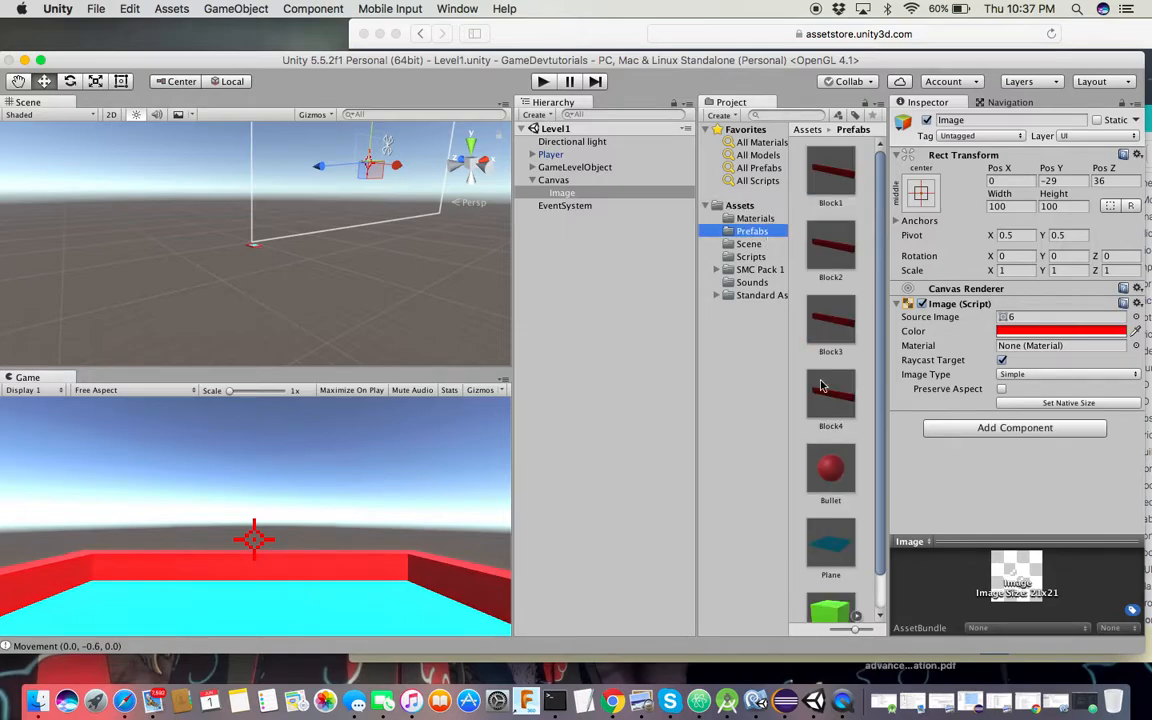
pyautogui.moveTo(829, 468); pyautogui.dragTo(557, 238)
pyautogui.doubleClick(556, 219)
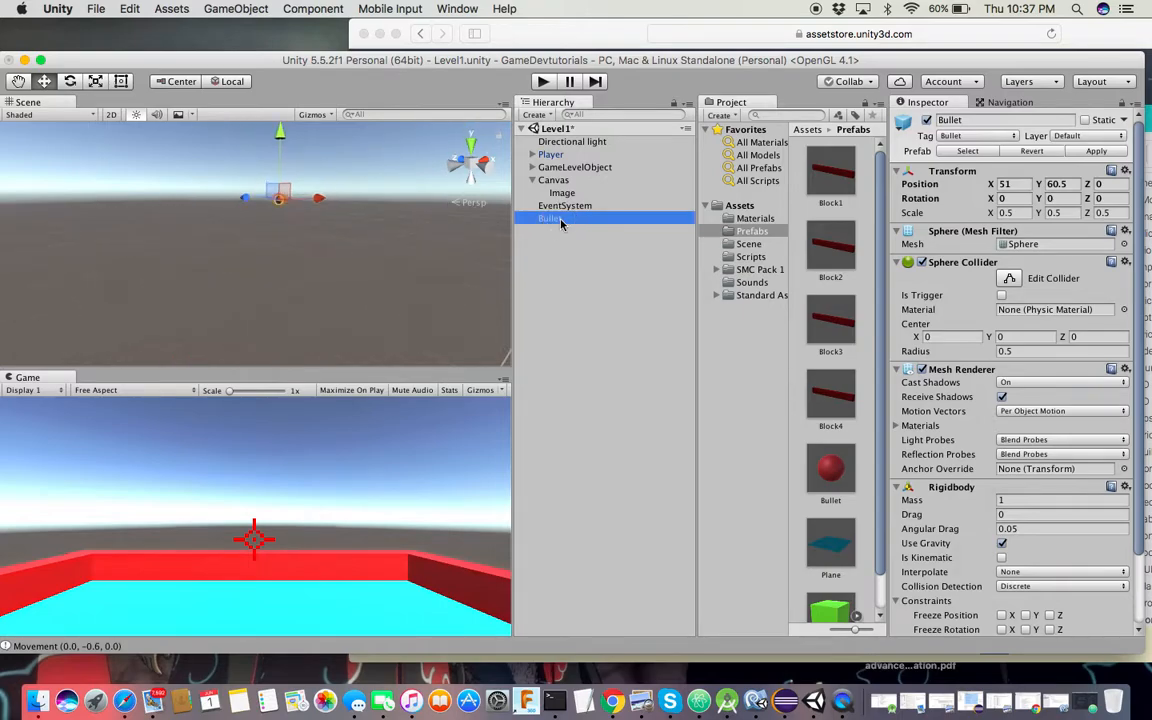
pyautogui.scroll(-10, 436, 250)
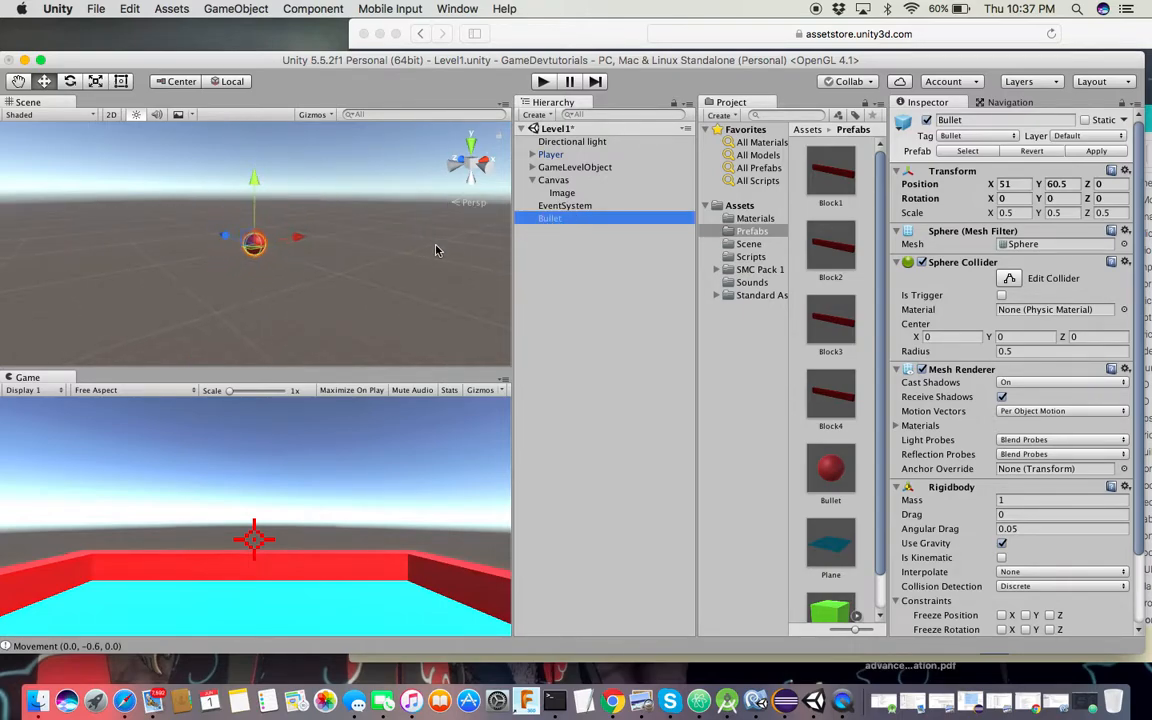
pyautogui.scroll(15, 436, 250)
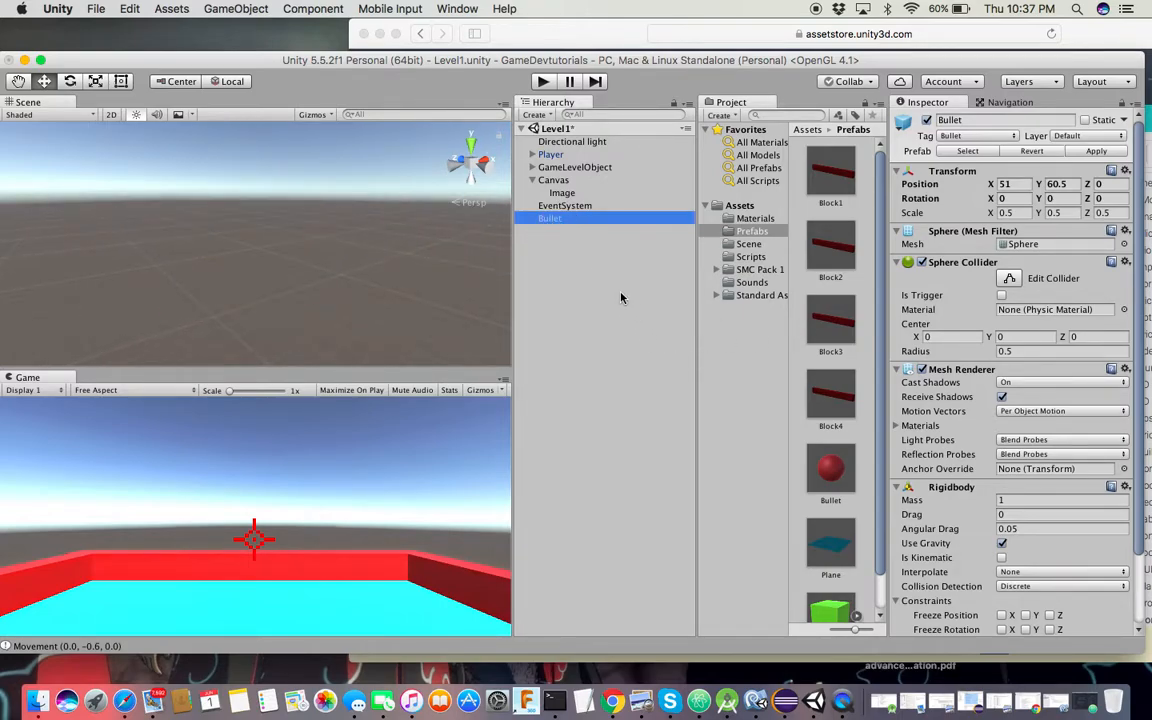
pyautogui.press('f')
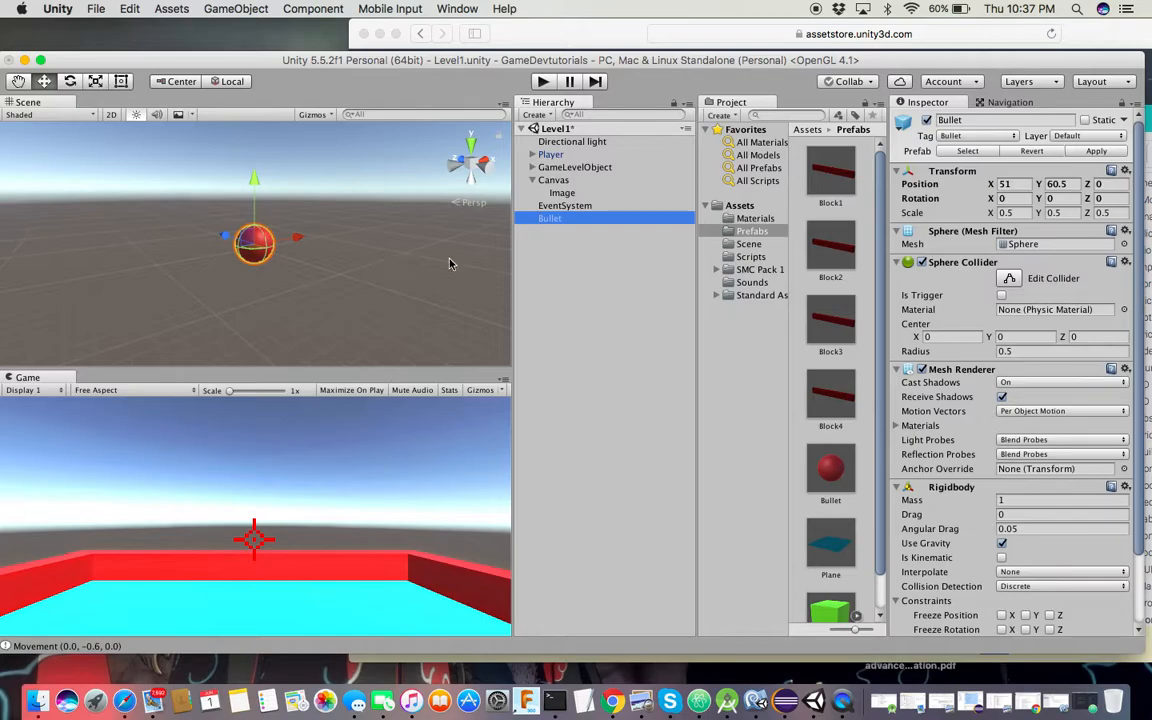
pyautogui.scroll(-3, 955, 427)
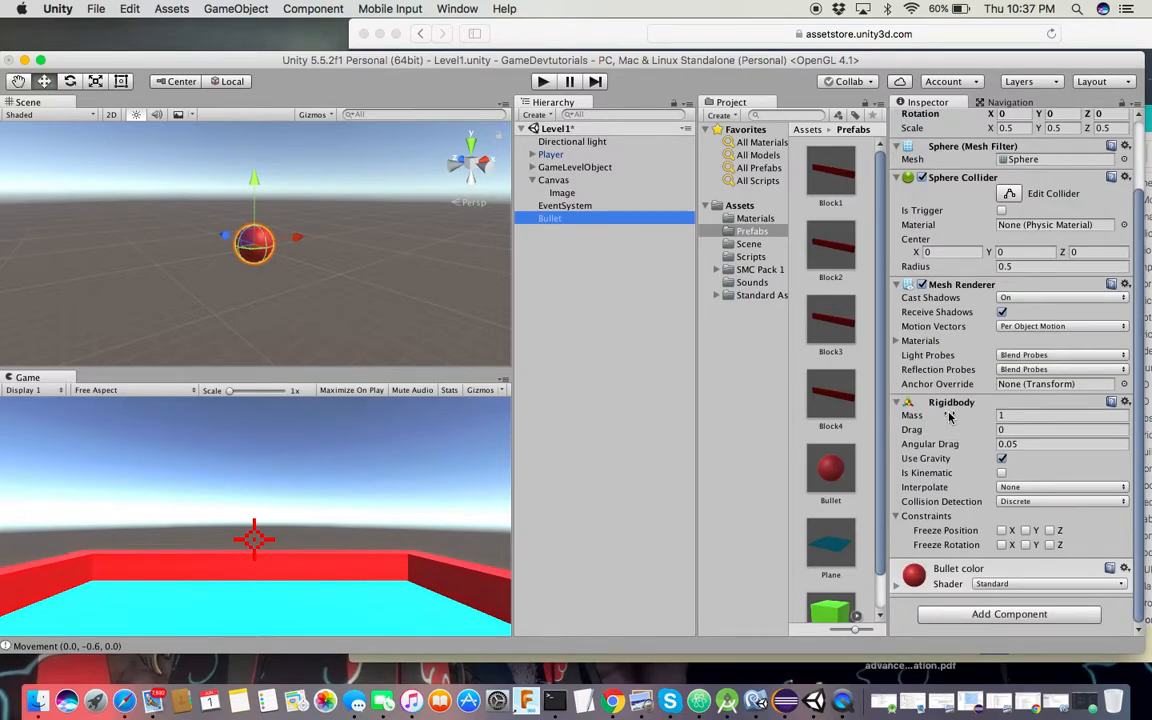
# Select the Bullet object, frame it, lower it slightly along Y, and open its context menu
pyautogui.click(553, 154)
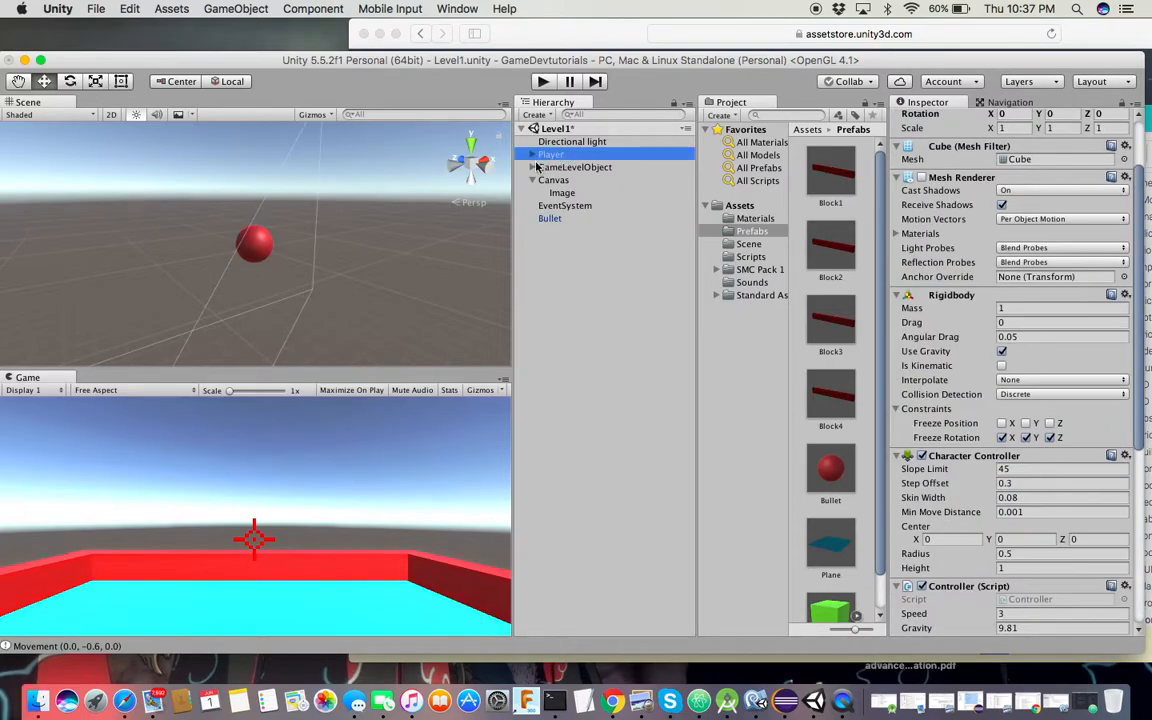
pyautogui.doubleClick(575, 157)
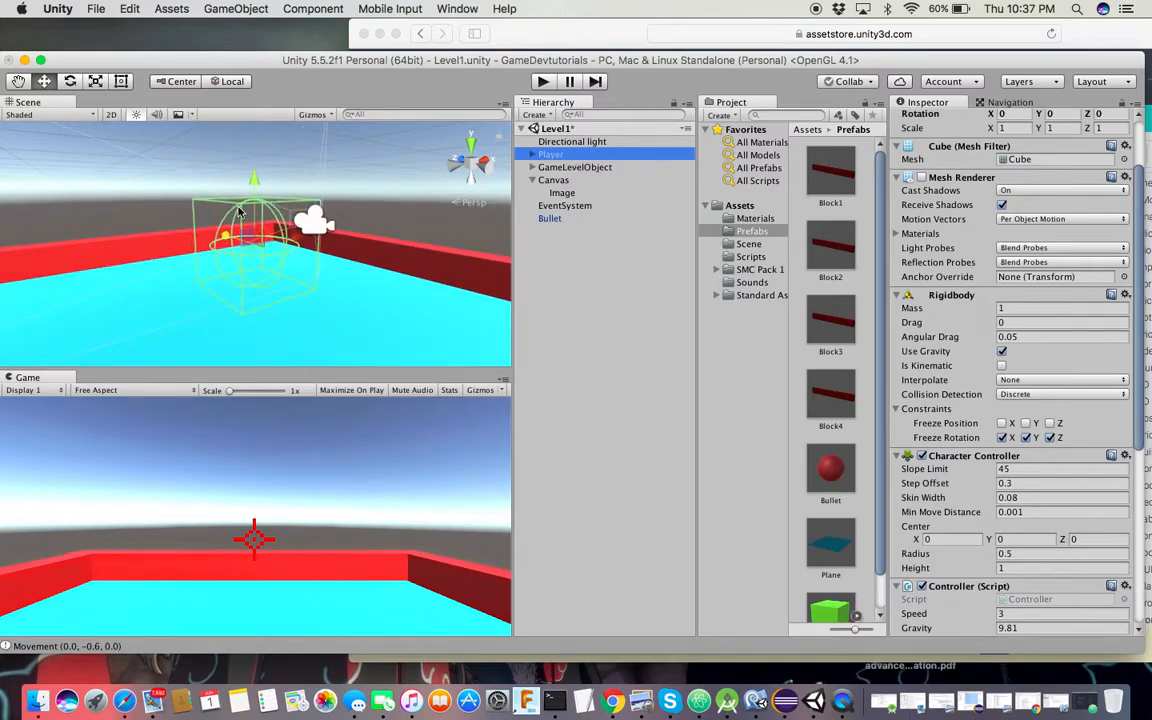
pyautogui.keyDown('alt'); pyautogui.moveTo(210, 213); pyautogui.dragTo(470, 195); pyautogui.keyUp('alt')
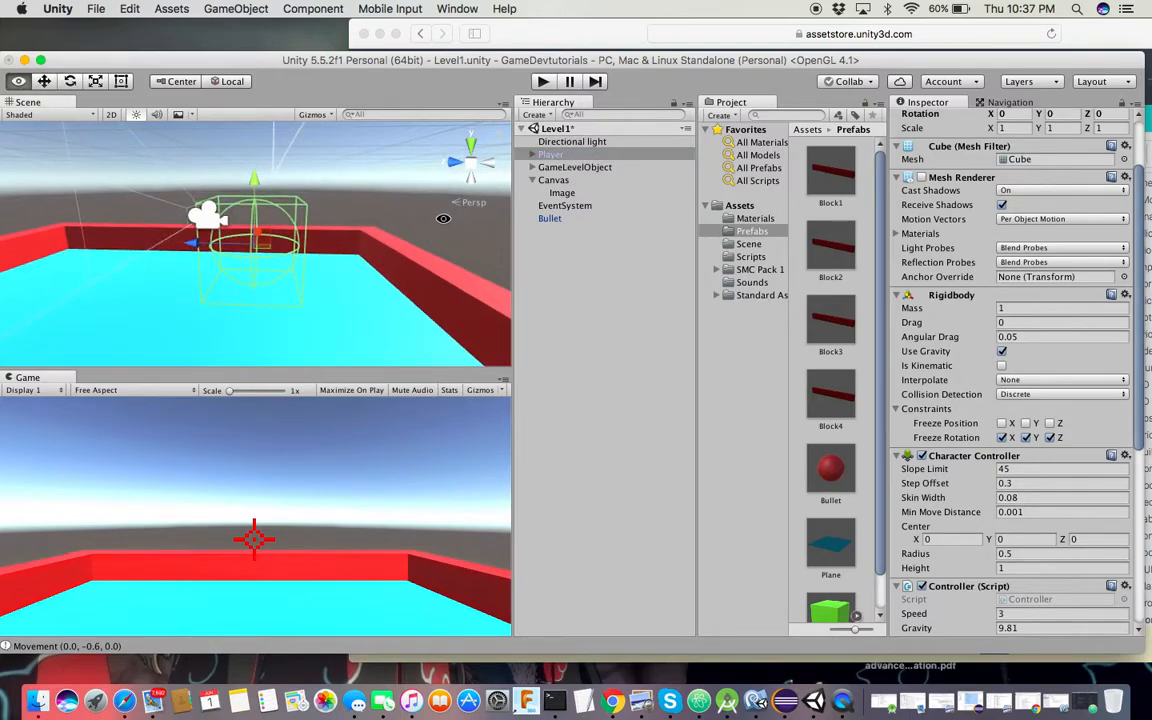
pyautogui.click(532, 155)
pyautogui.click(585, 179)
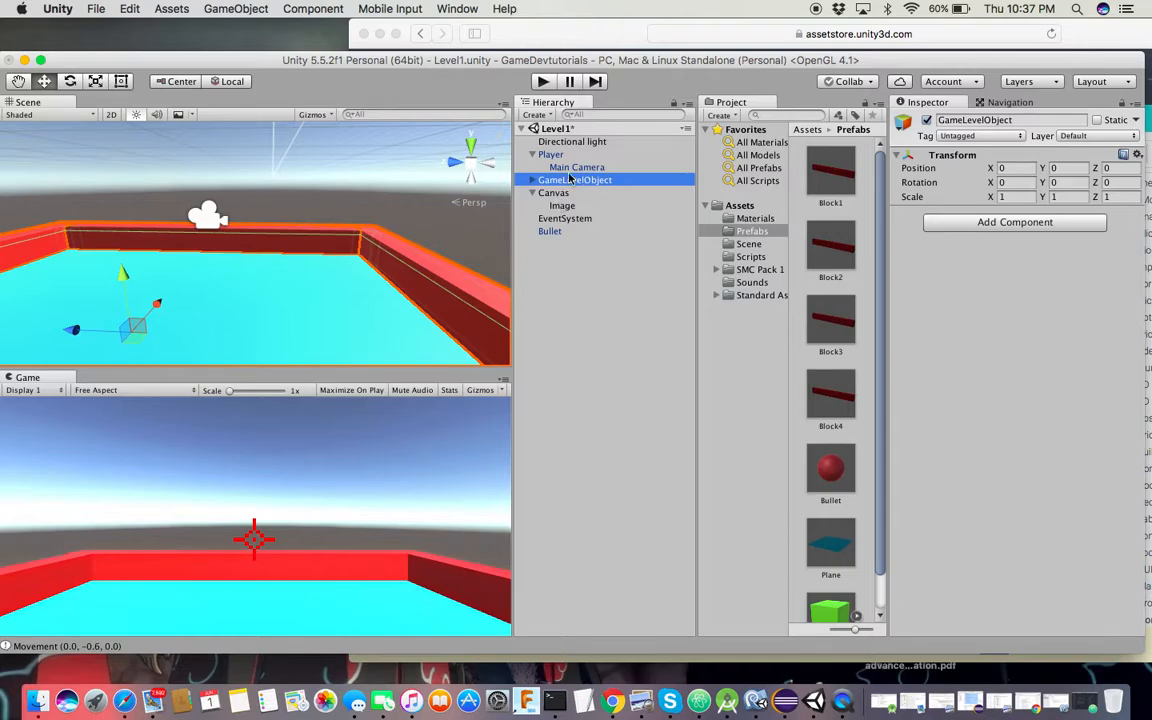
pyautogui.click(576, 167)
pyautogui.click(549, 231)
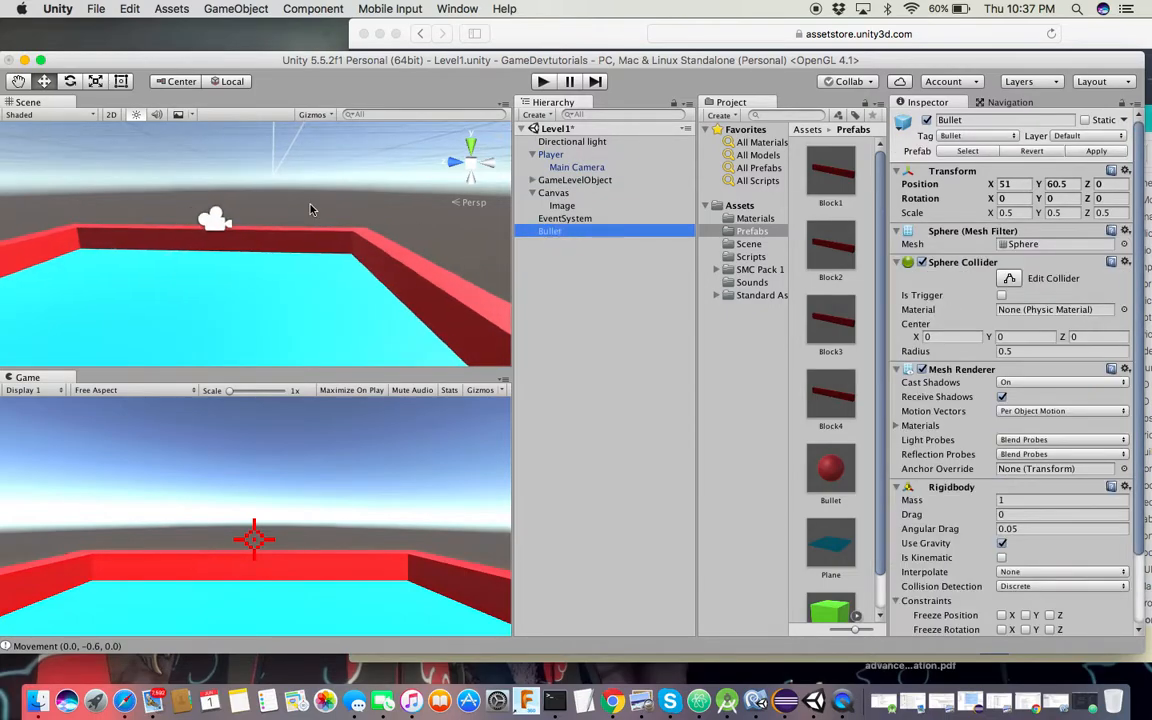
pyautogui.press('f')
pyautogui.click(594, 238)
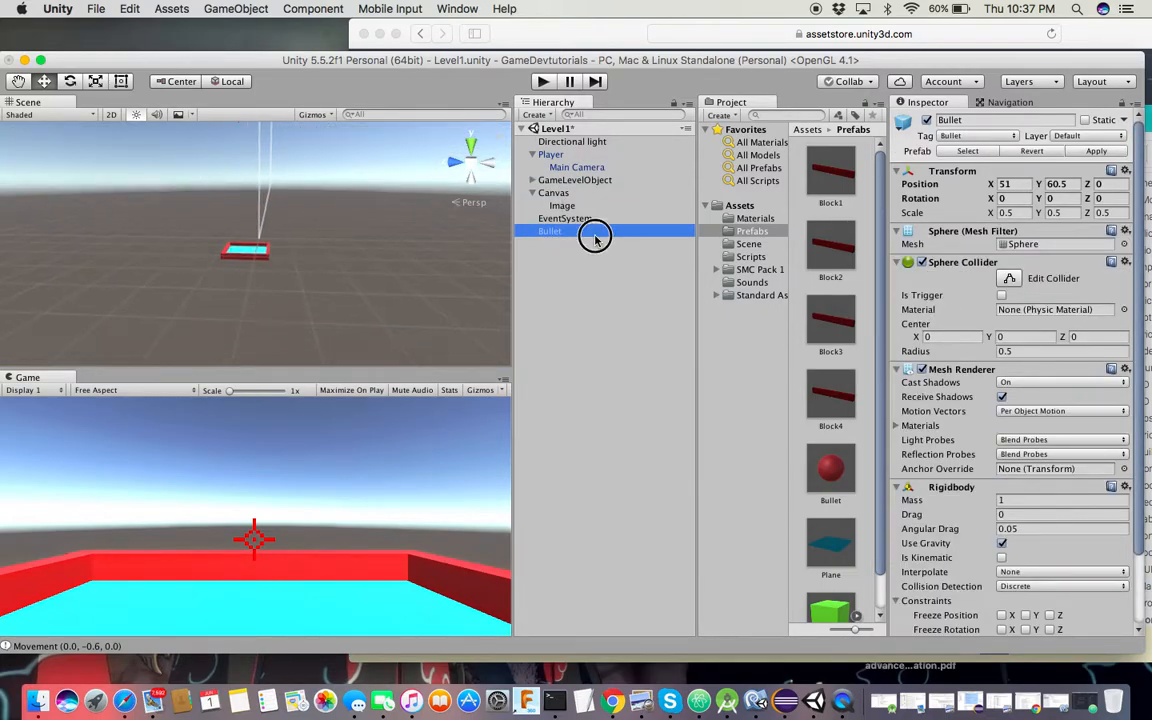
pyautogui.click(594, 238)
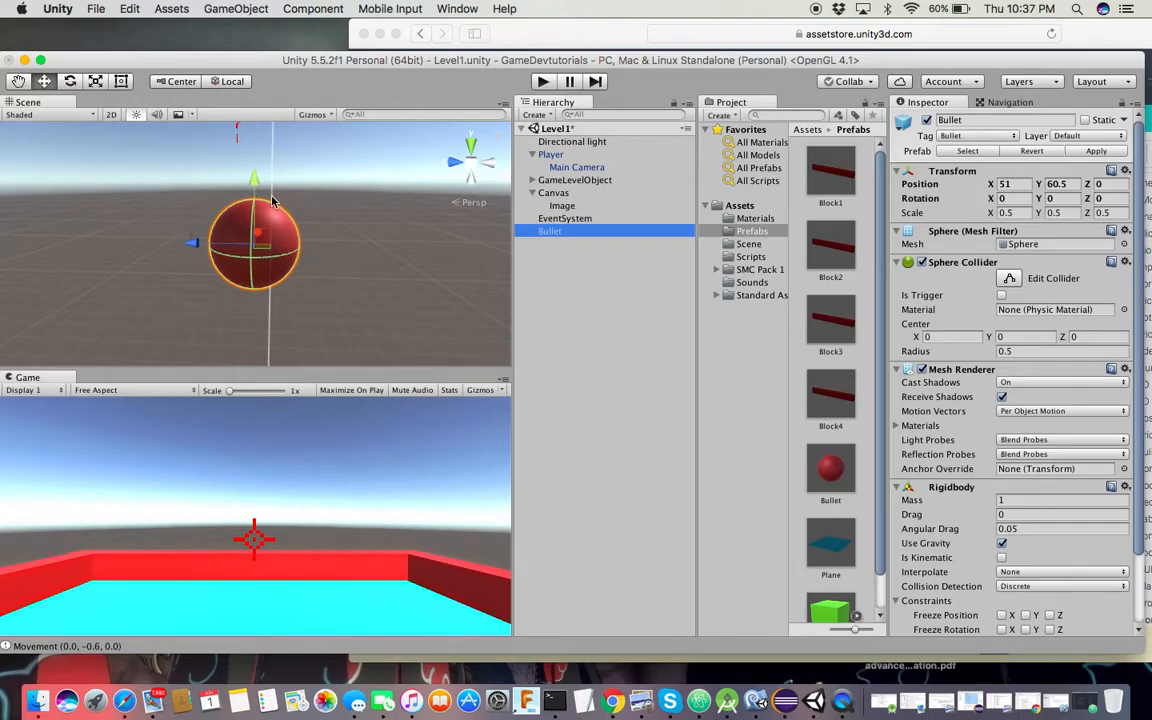
pyautogui.moveTo(254, 185); pyautogui.dragTo(262, 241)
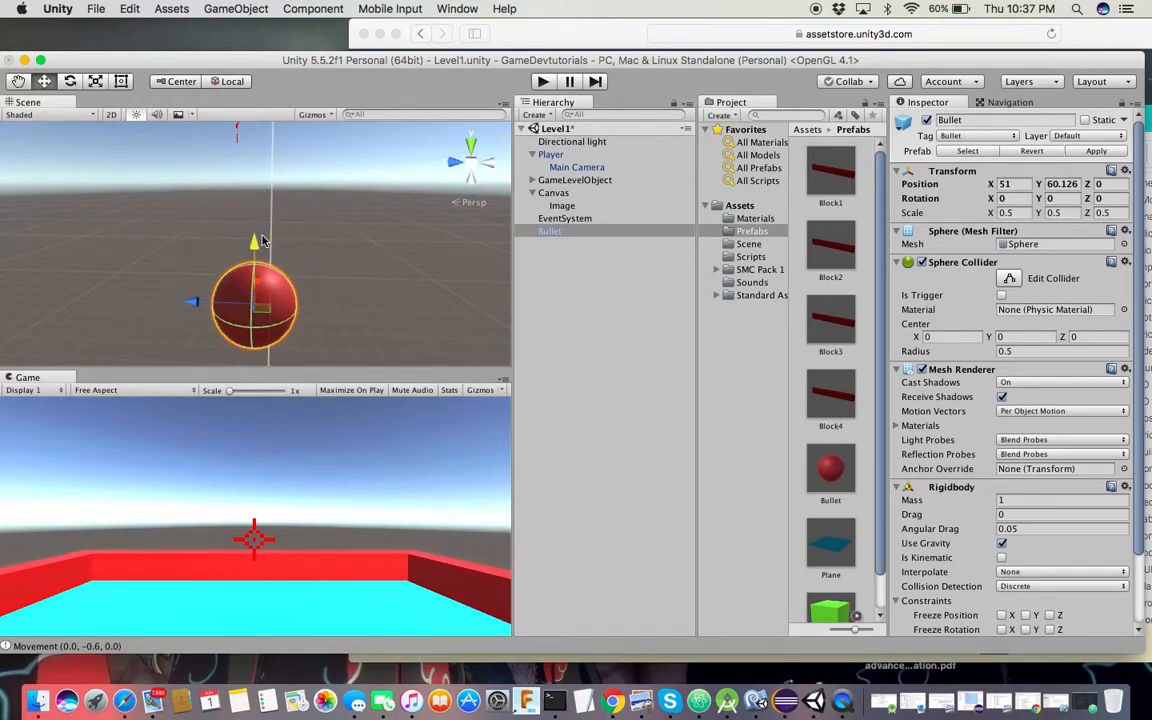
pyautogui.rightClick(607, 237)
pyautogui.click(640, 312)
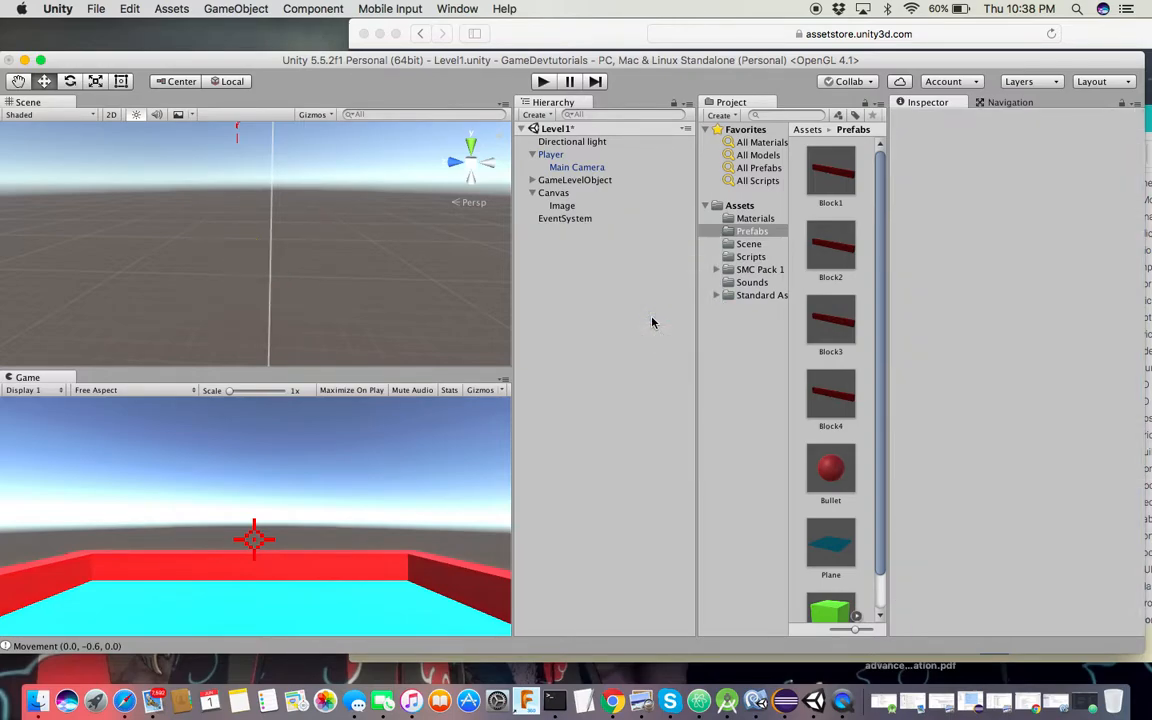
pyautogui.click(541, 82)
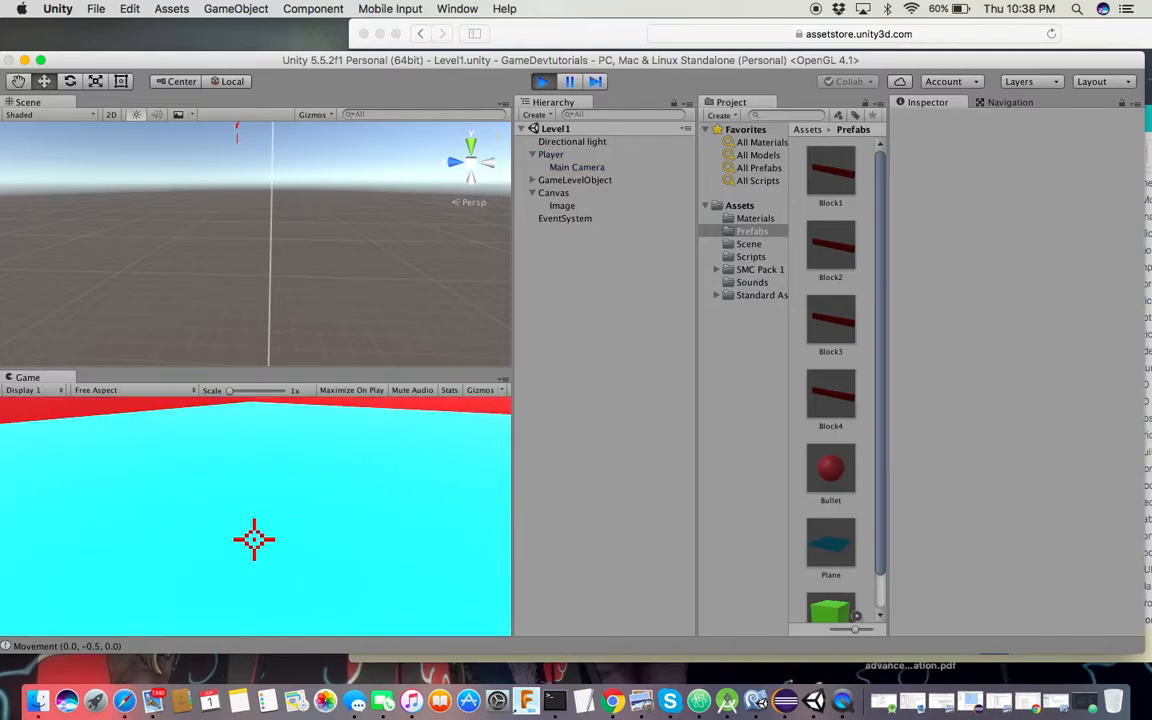
pyautogui.click(254, 540)
pyautogui.click(254, 540)
pyautogui.click(254, 540)
pyautogui.click(254, 540)
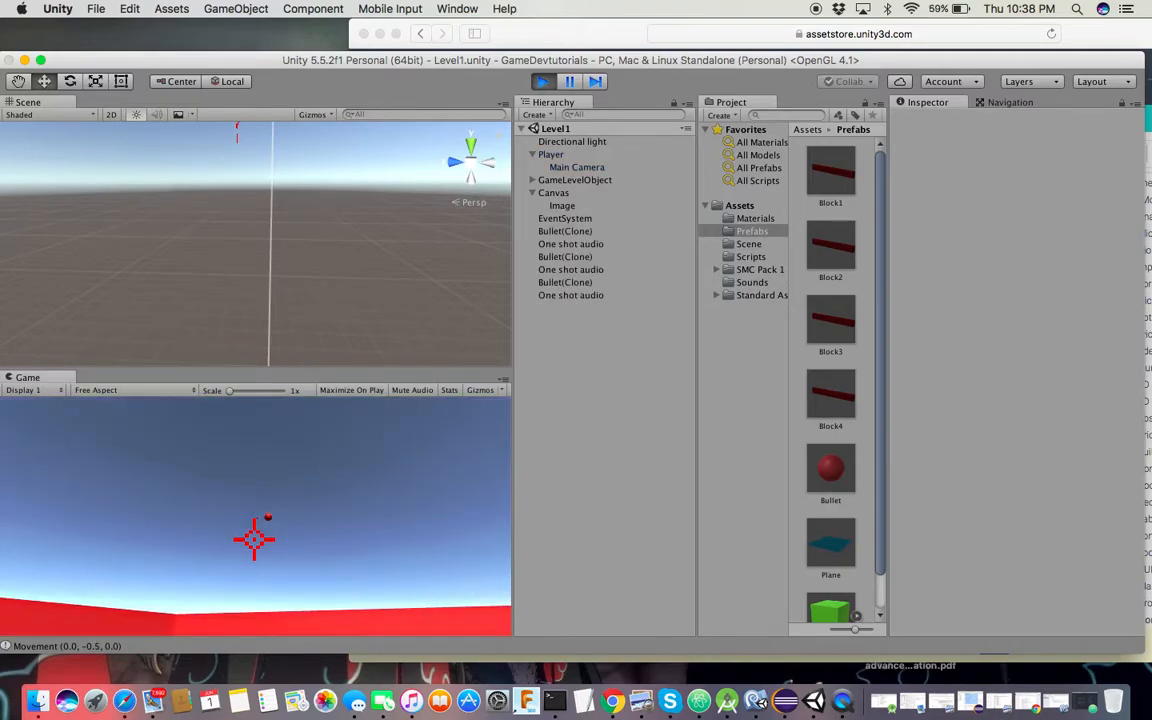
pyautogui.click(254, 540)
pyautogui.click(254, 540)
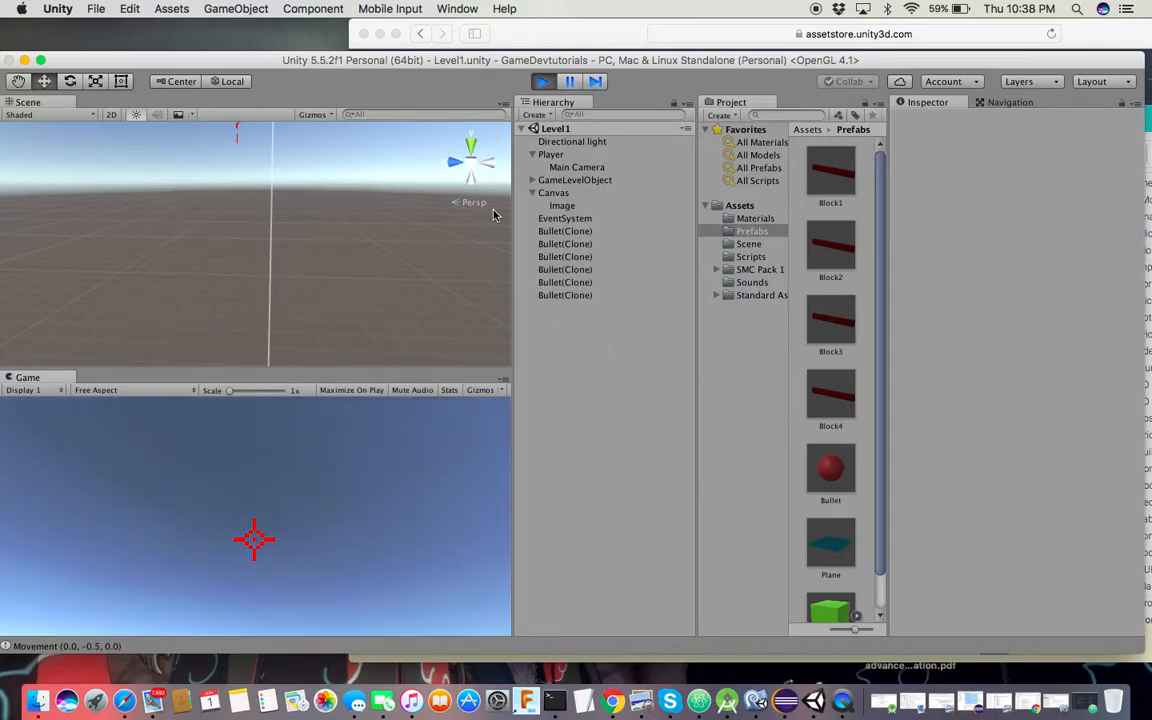
pyautogui.click(544, 82)
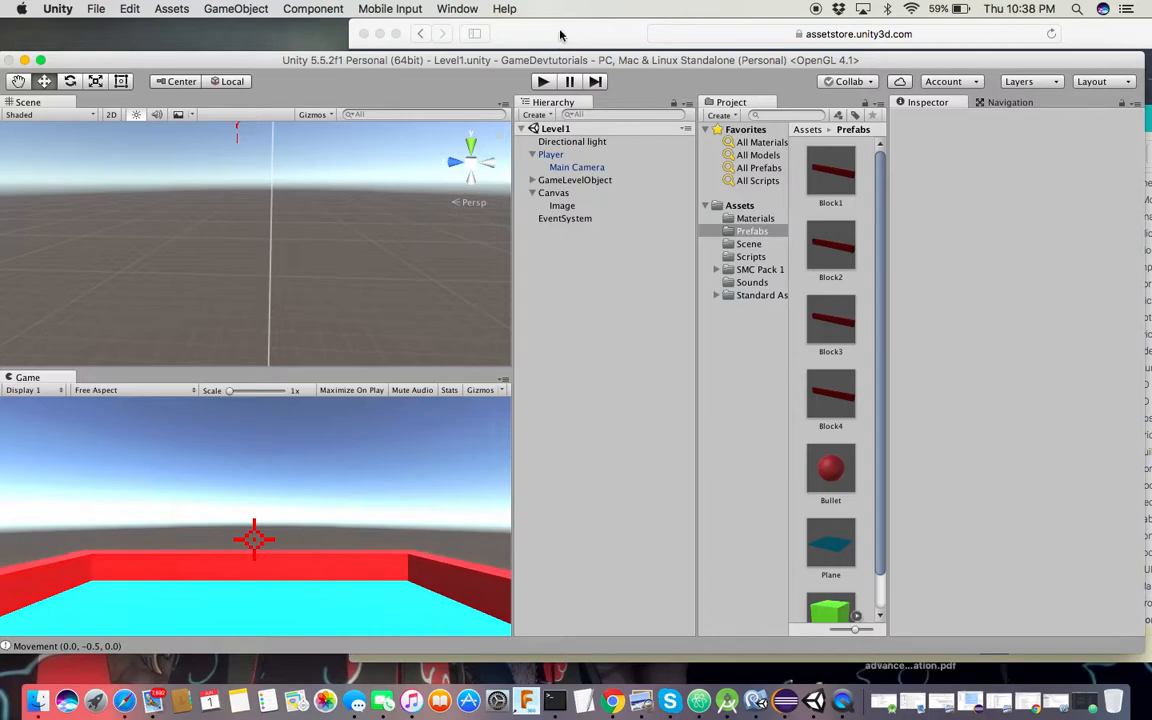
pyautogui.click(560, 35)
# Shift Safari left and navigate via google.com to youtube.com
pyautogui.moveTo(489, 31); pyautogui.dragTo(347, 26)
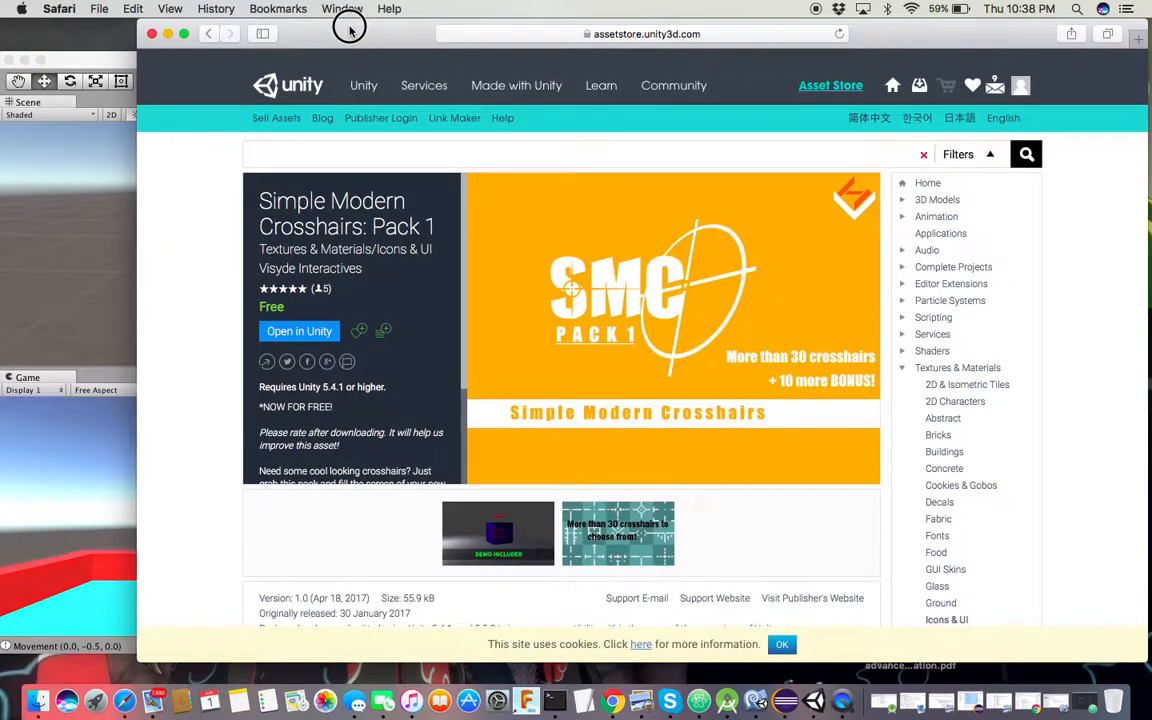
pyautogui.click(717, 39)
pyautogui.press('BackSpace')
pyautogui.write('go')
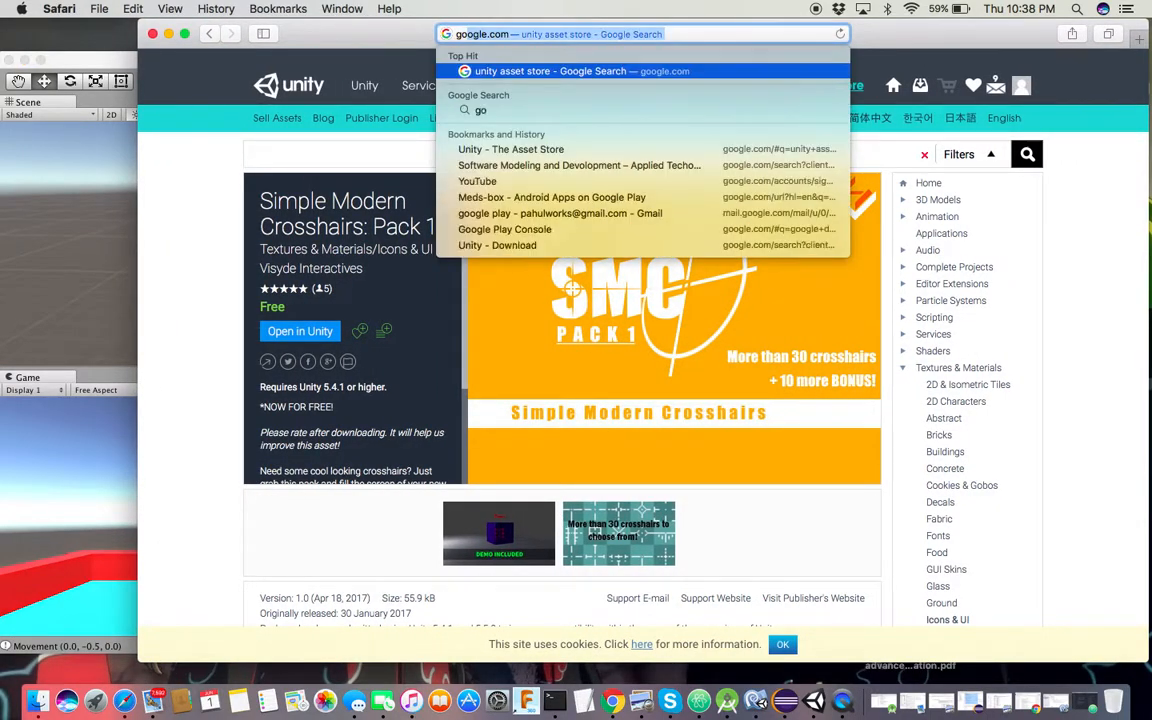
pyautogui.click(648, 72)
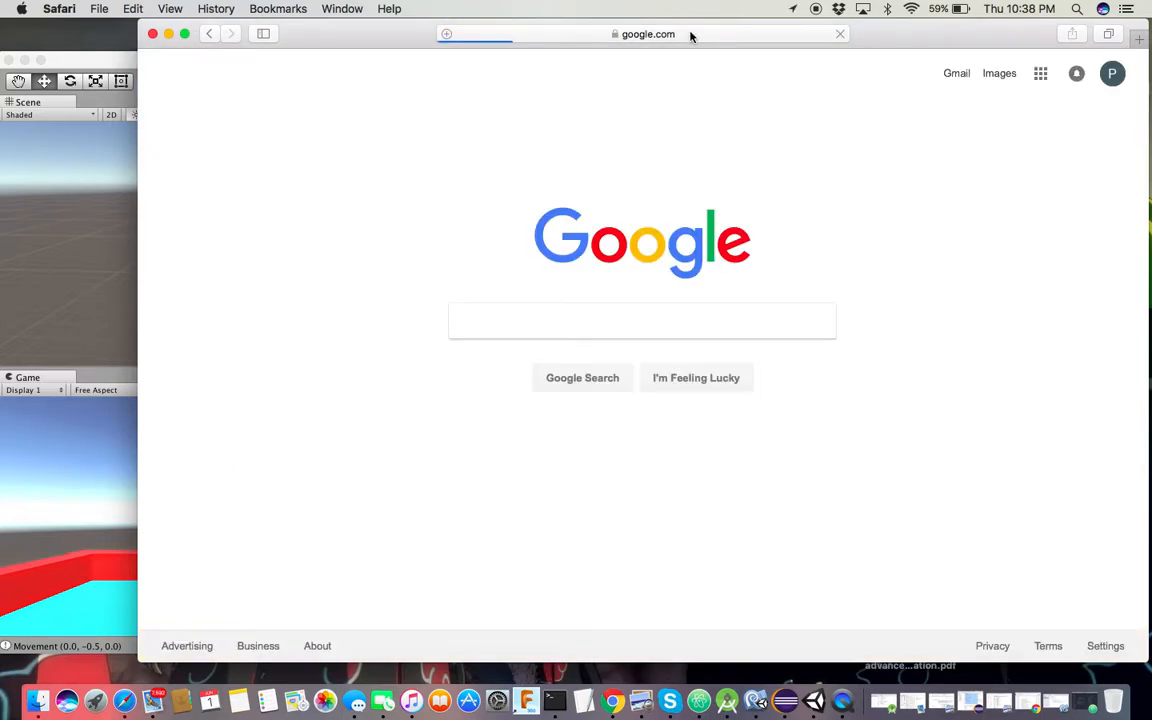
pyautogui.click(689, 35)
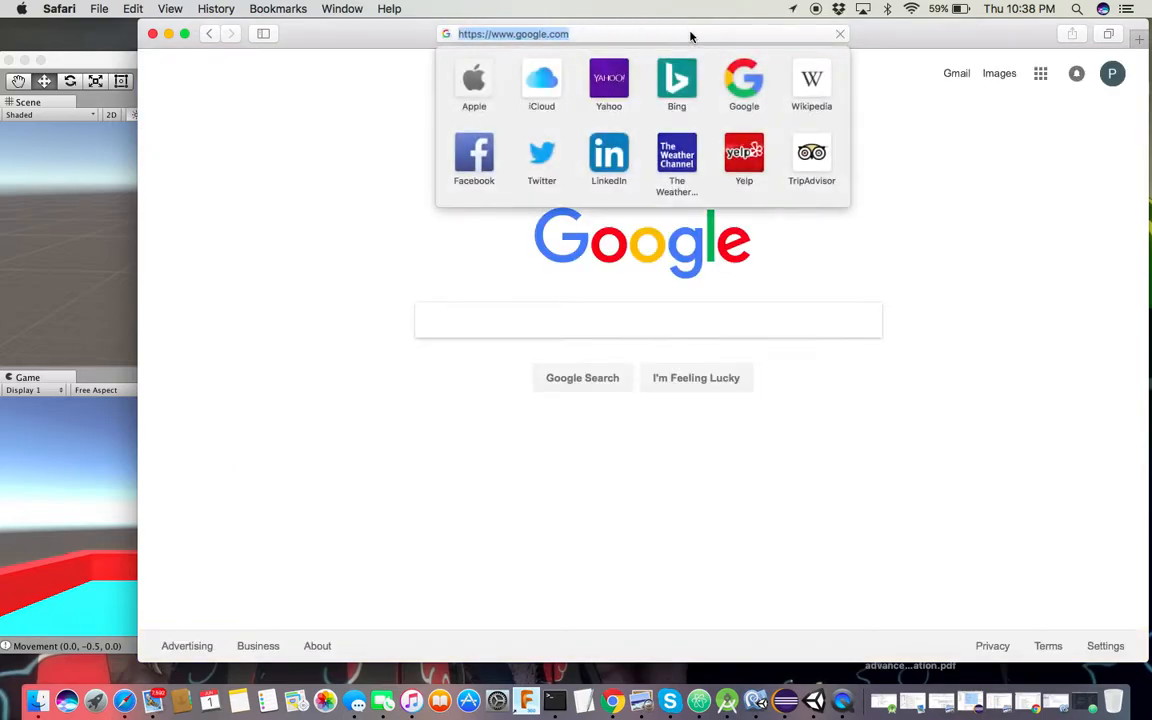
pyautogui.write('you')
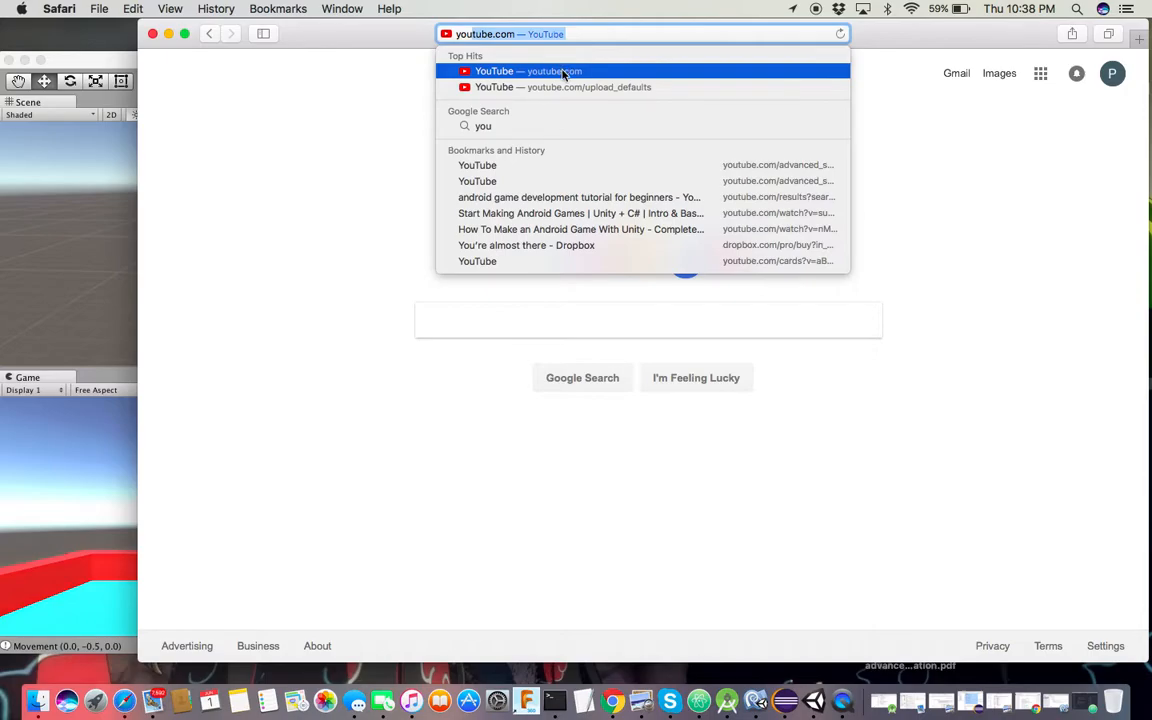
pyautogui.click(563, 72)
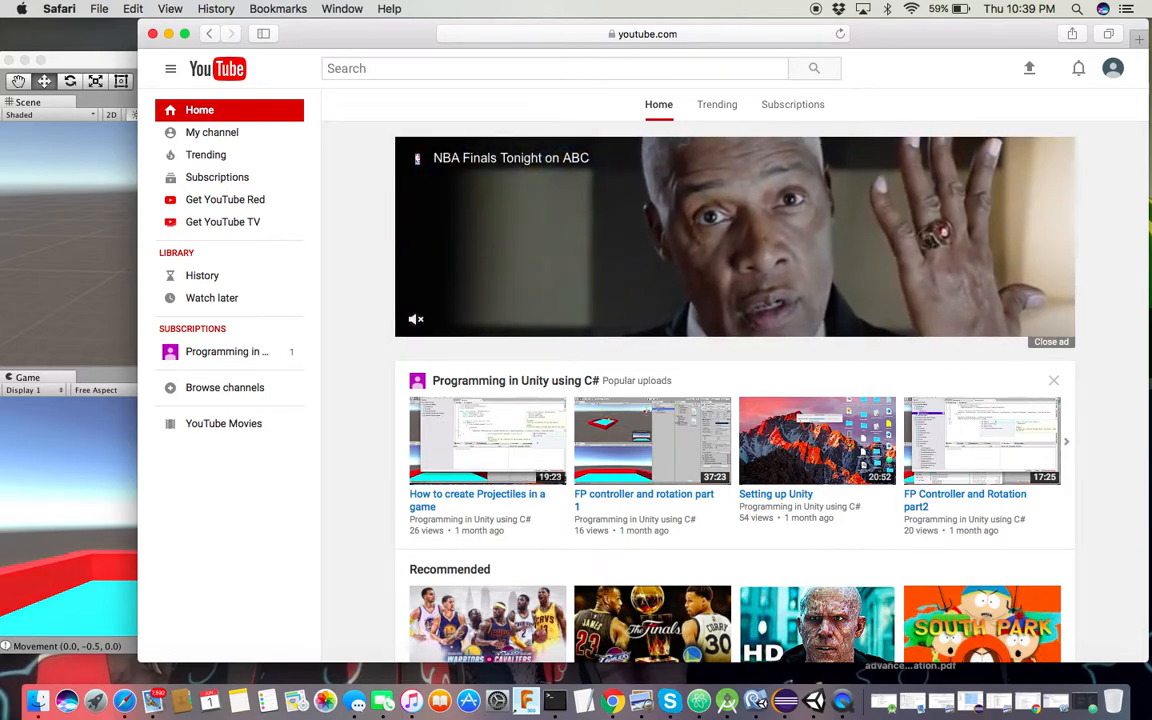
# Search YouTube for 'modern warfare 2 ost' and open the Call of Duty Modern Warfare 2 OST (Full) video
pyautogui.write('modern w')
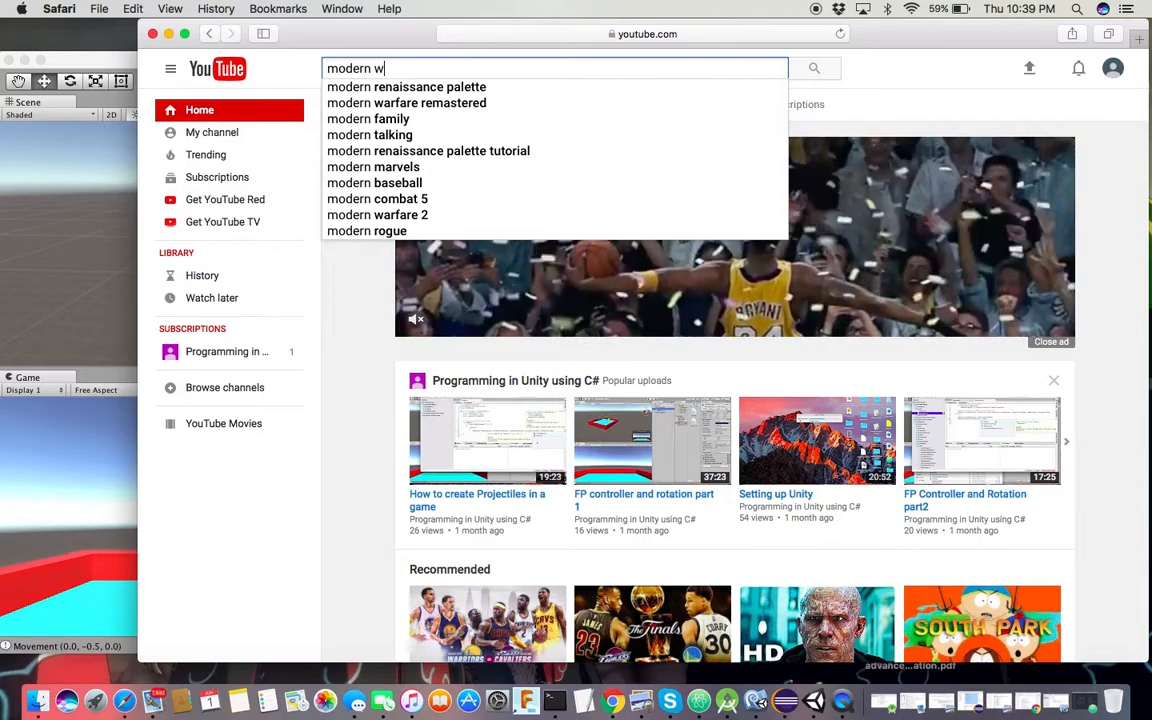
pyautogui.write('arfare ost')
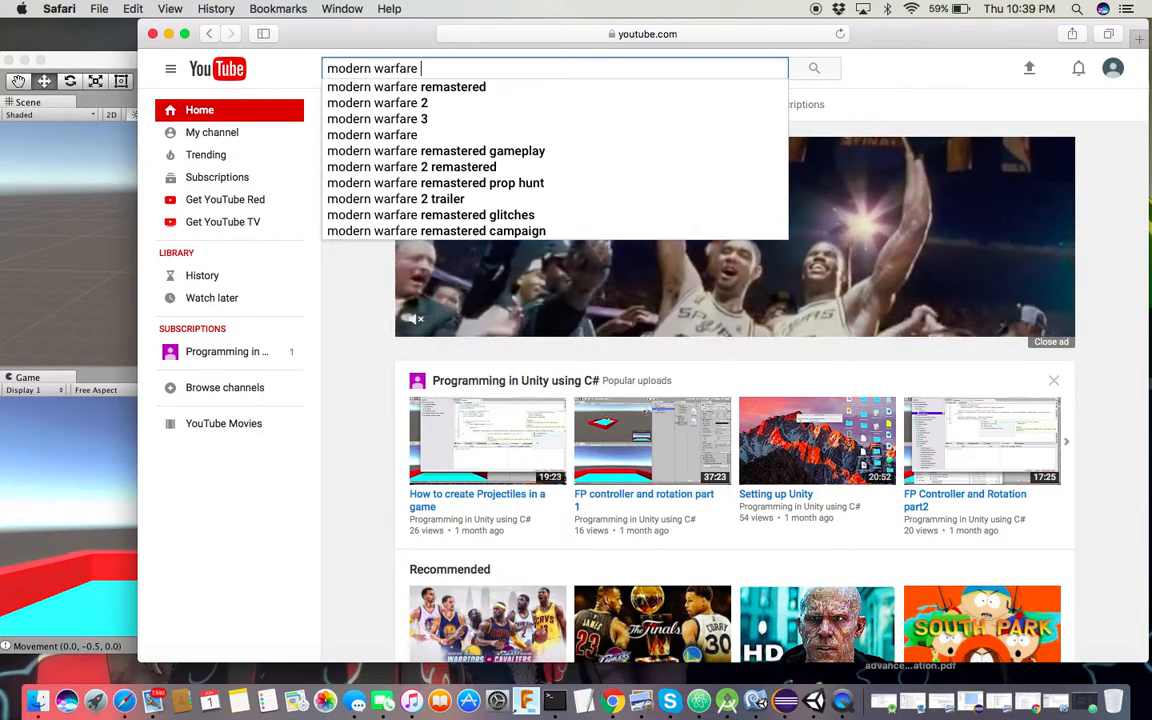
pyautogui.press('Return')
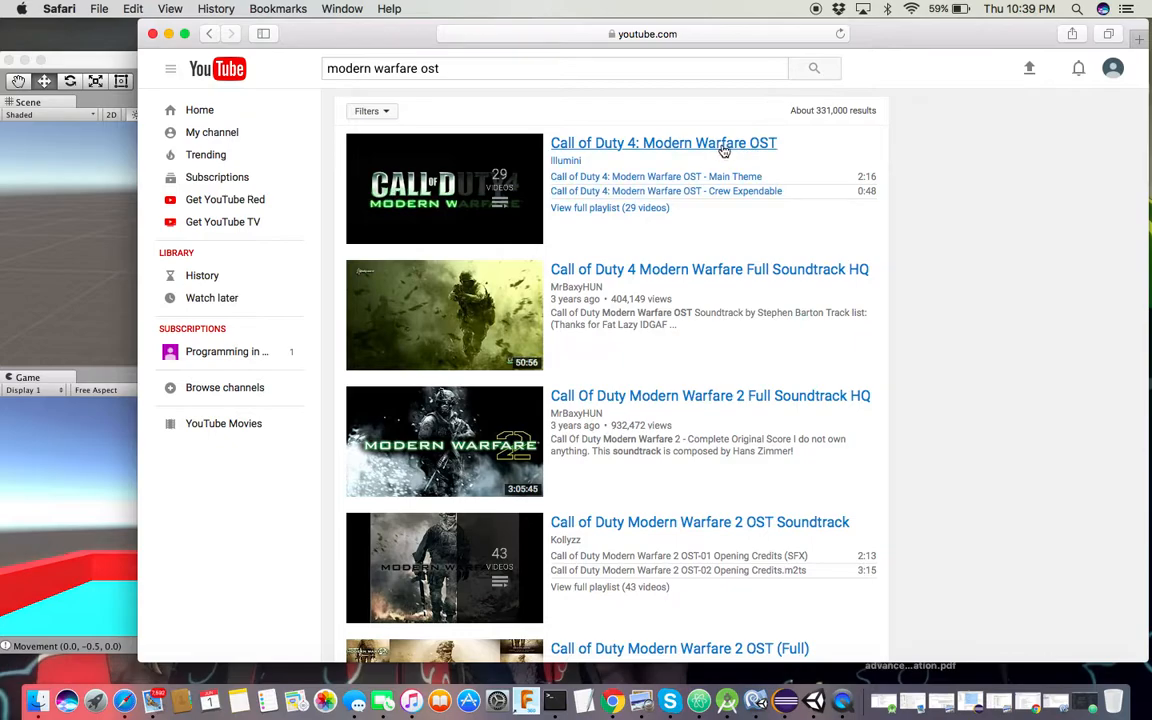
pyautogui.click(421, 68)
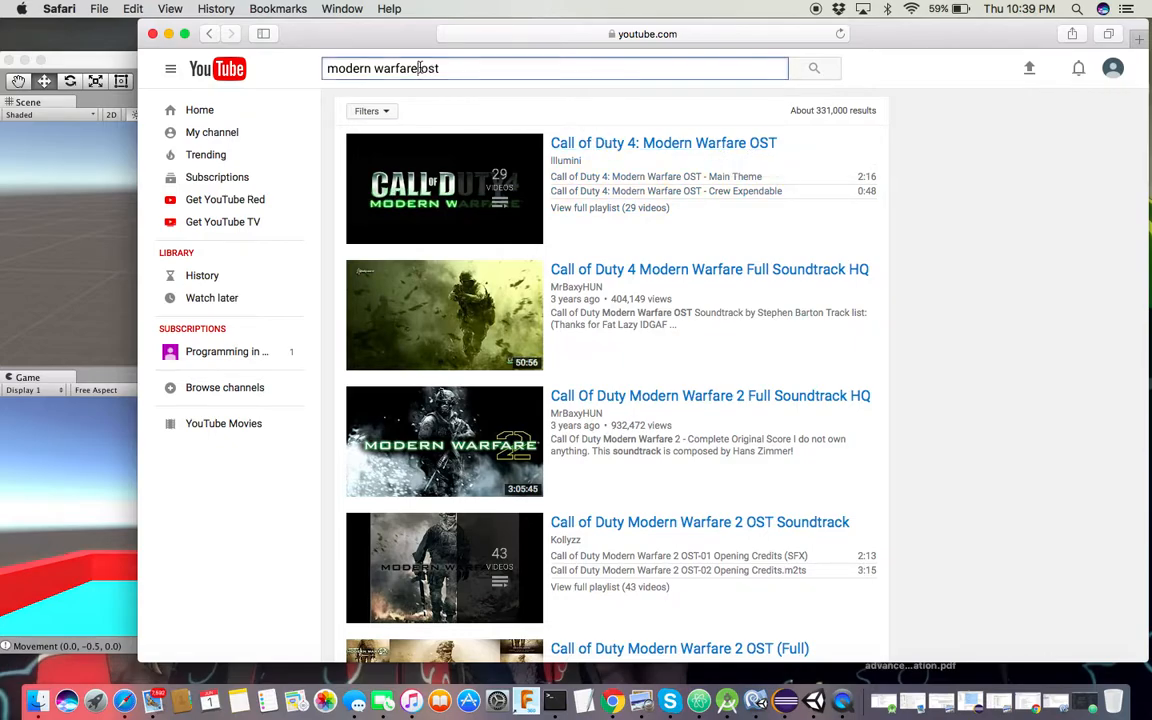
pyautogui.write('2')
pyautogui.press('Return')
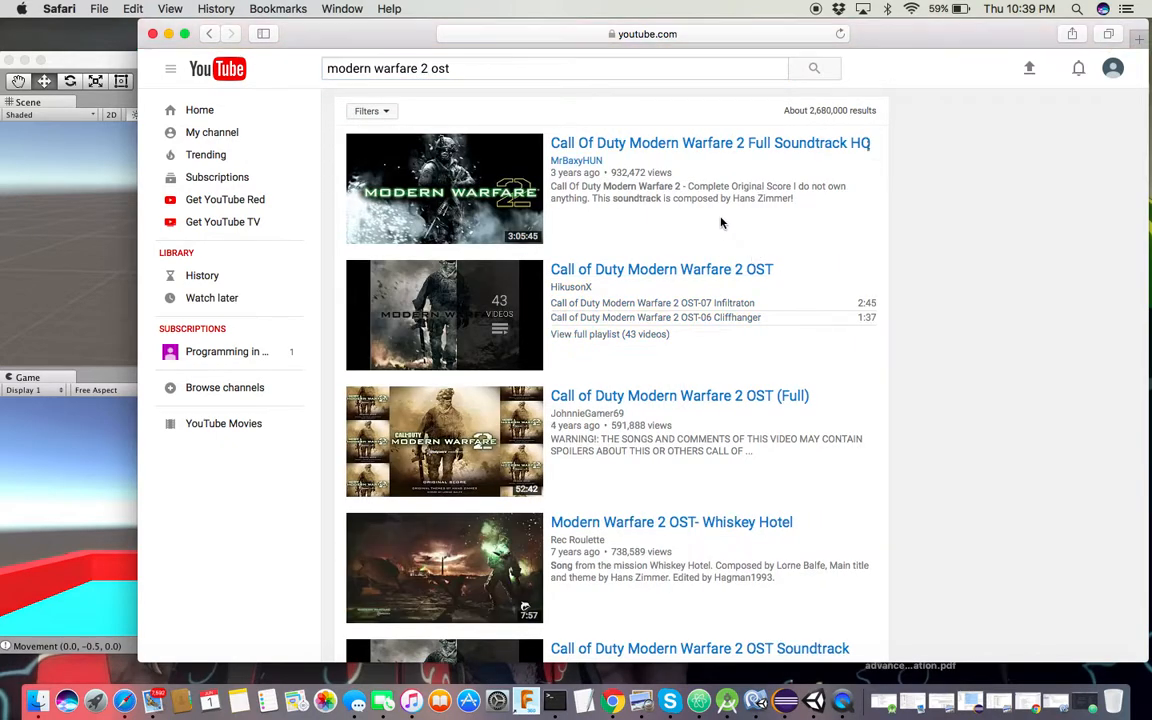
pyautogui.click(687, 143)
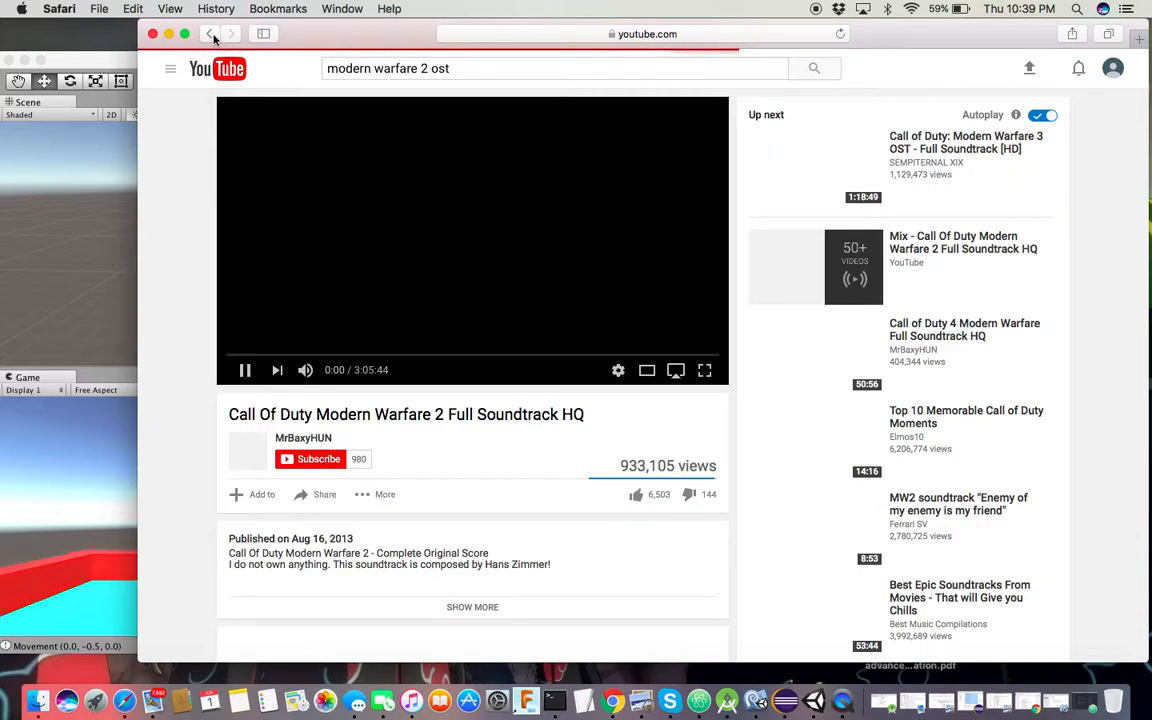
pyautogui.click(210, 34)
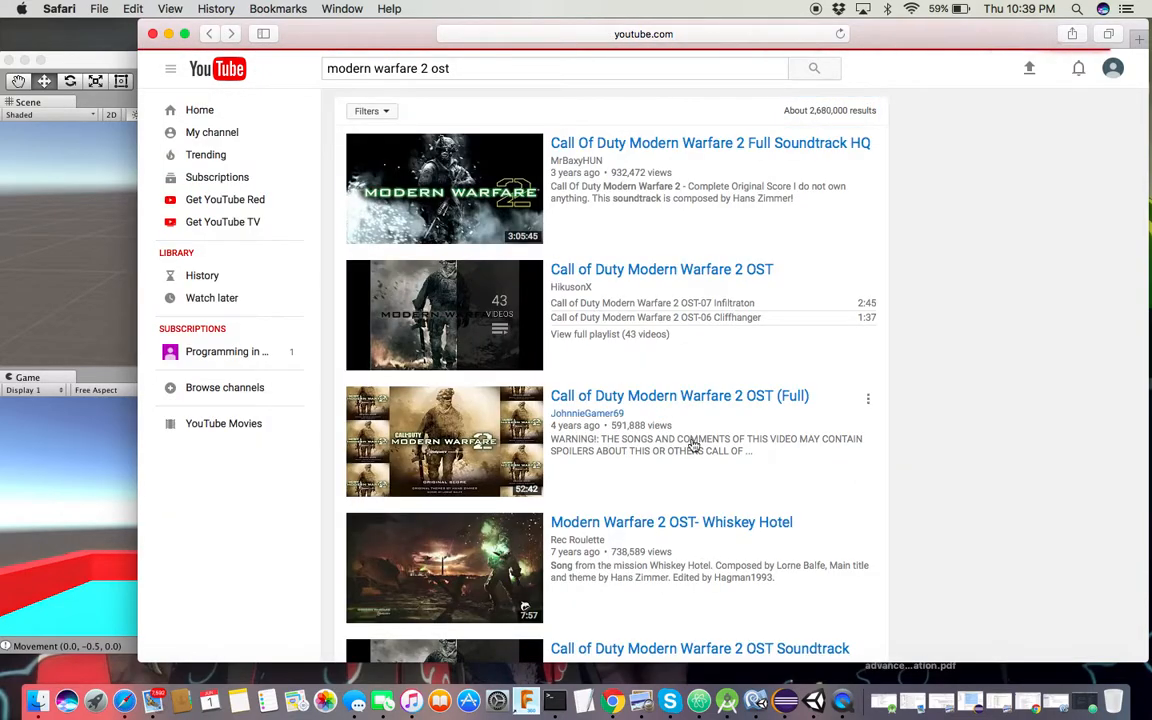
pyautogui.click(666, 398)
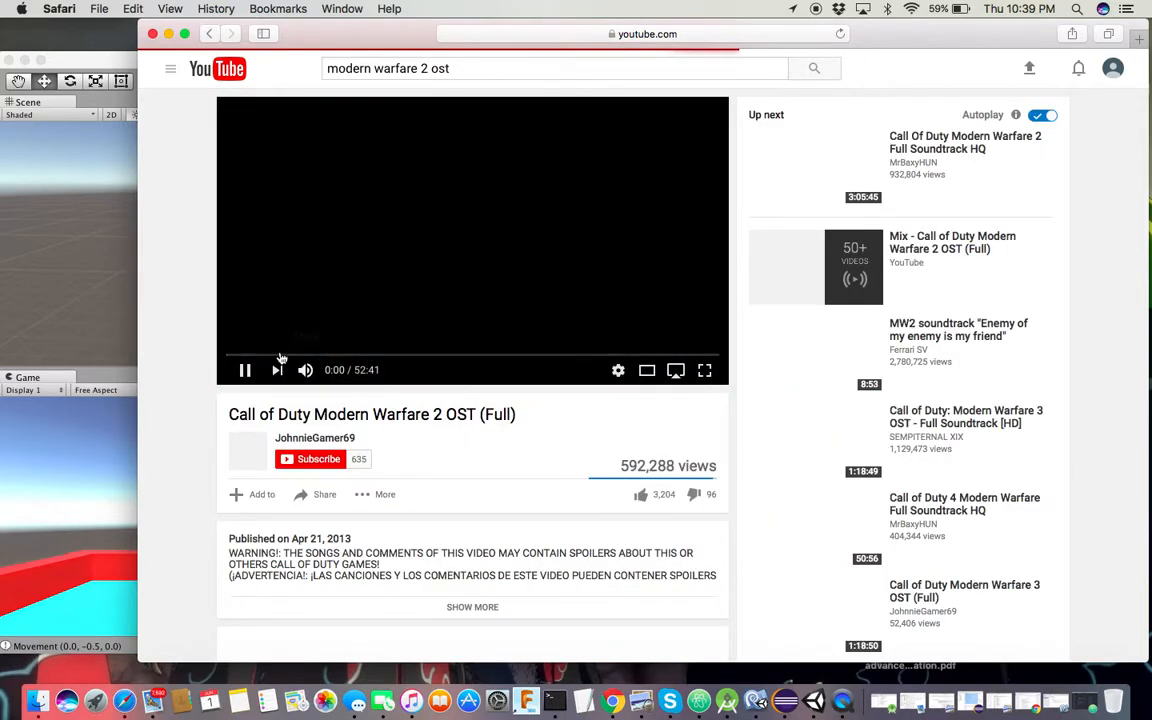
# Pause the soundtrack video at 0:35 and select its web address
pyautogui.click(238, 356)
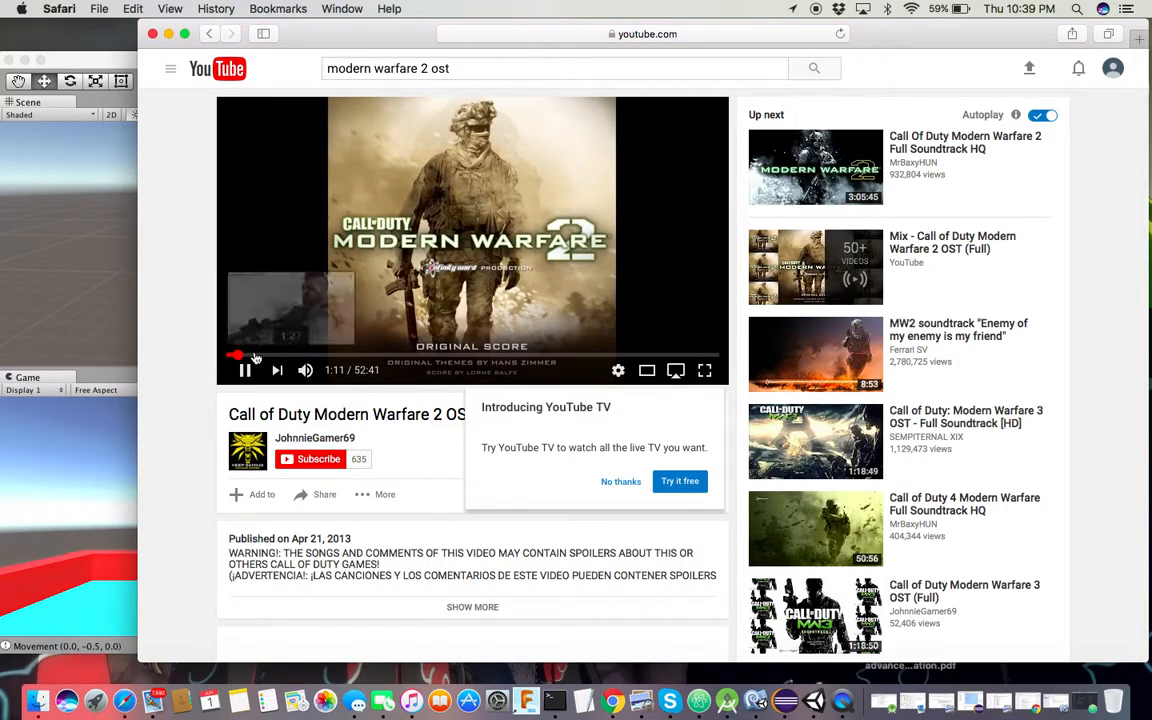
pyautogui.click(357, 193)
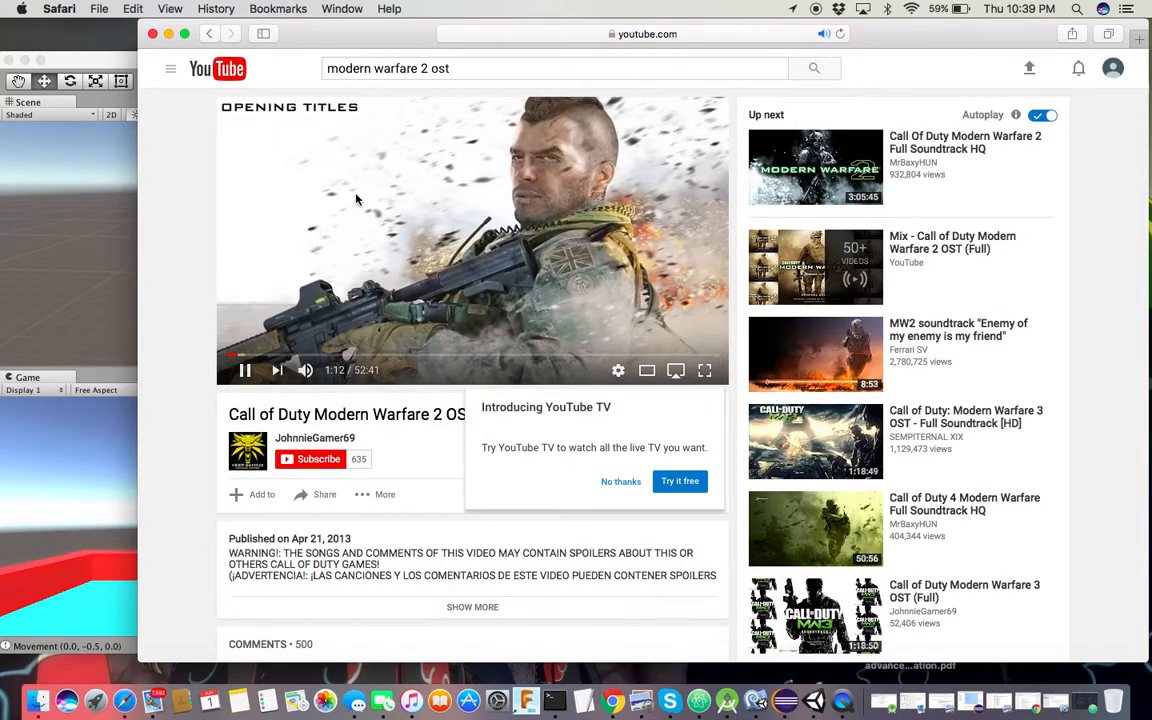
pyautogui.click(230, 355)
pyautogui.click(728, 33)
pyautogui.press('super+c')
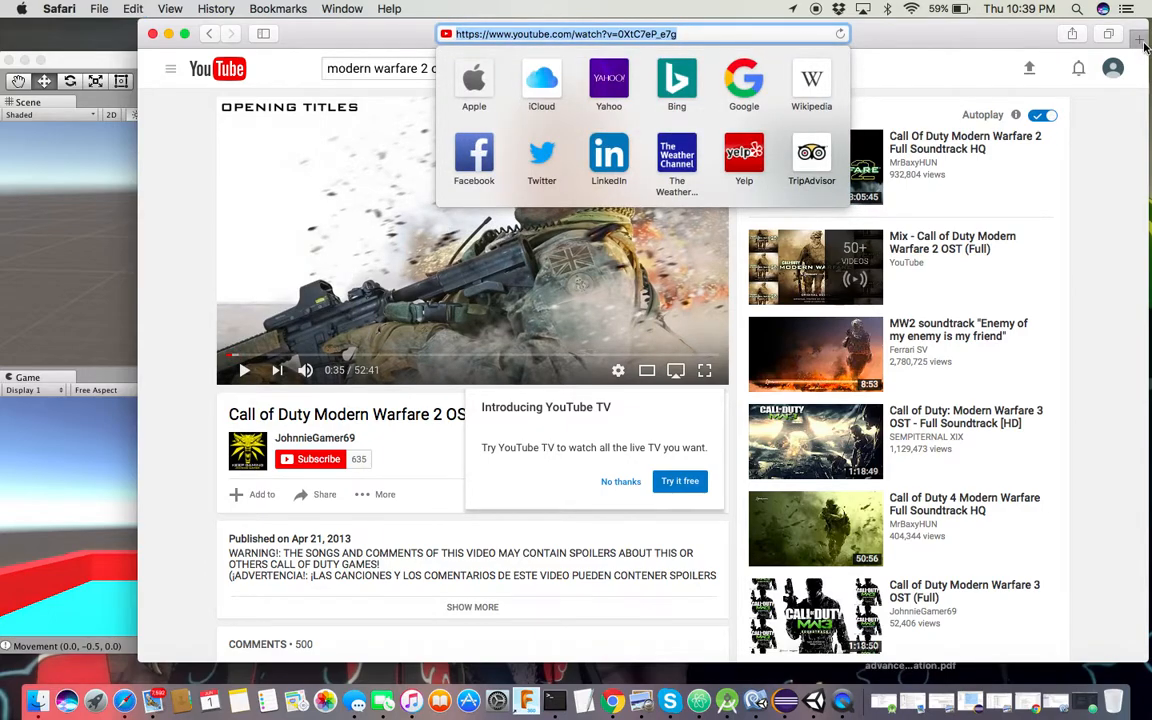
# In a new tab, search Google for 'youtube converter' and open convert2mp3.net
pyautogui.click(1142, 44)
pyautogui.click(706, 33)
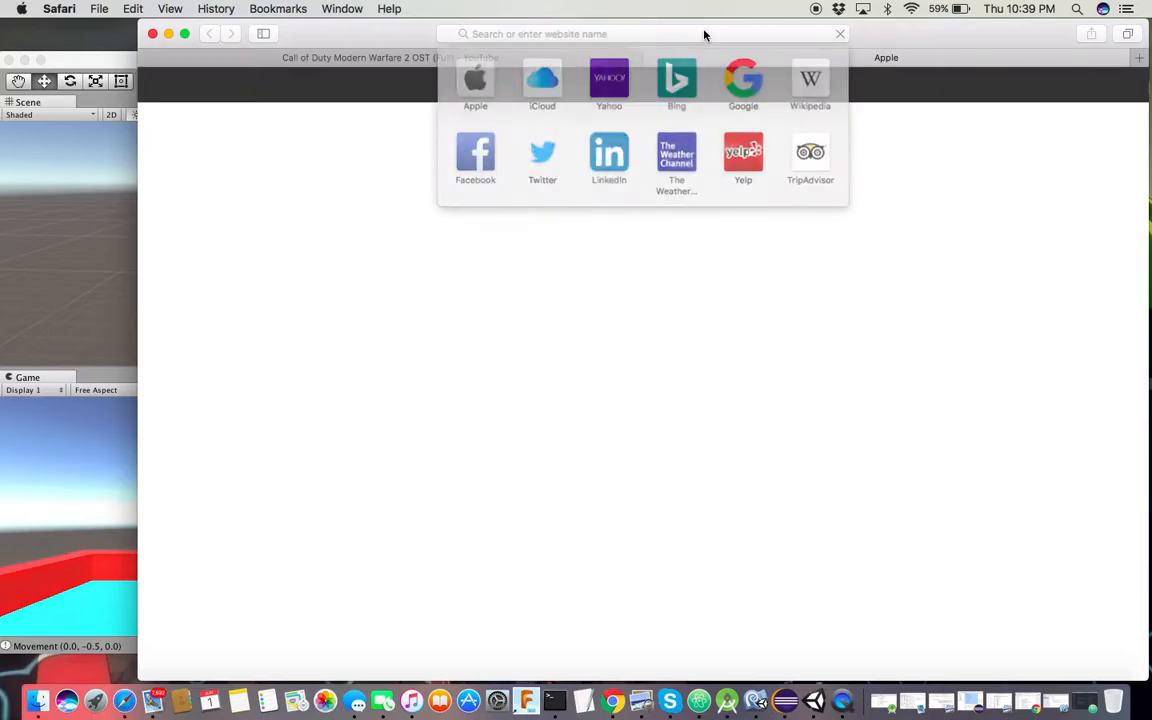
pyautogui.write('youtu')
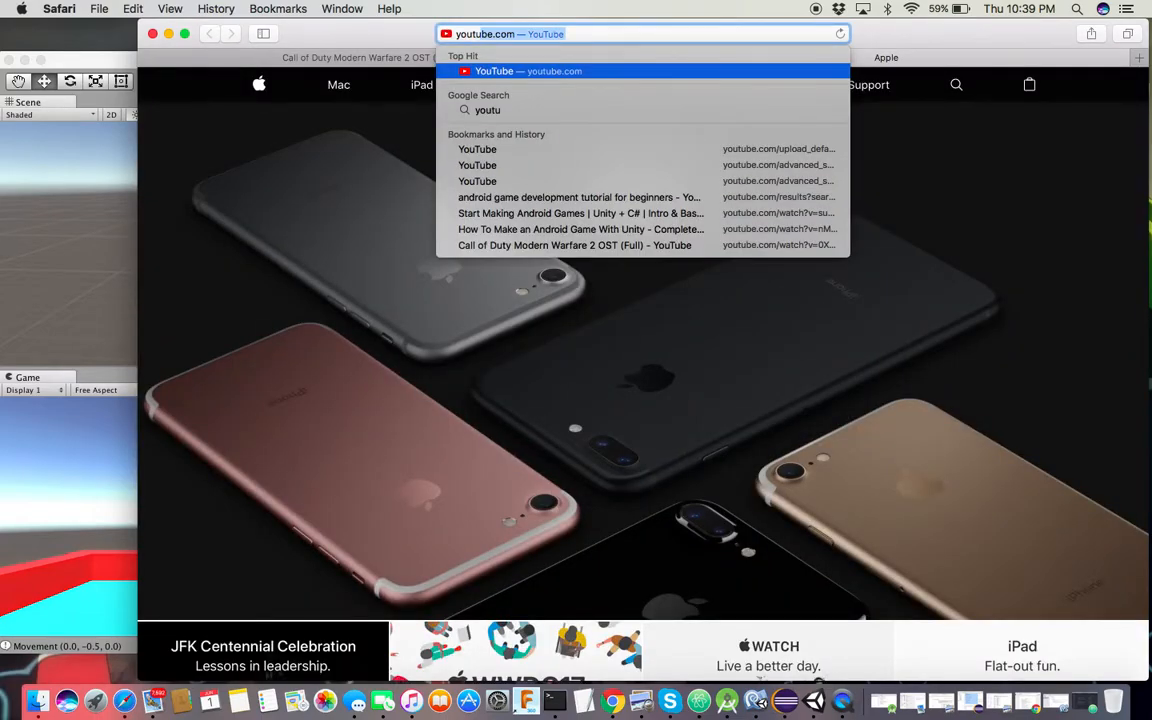
pyautogui.write('be con')
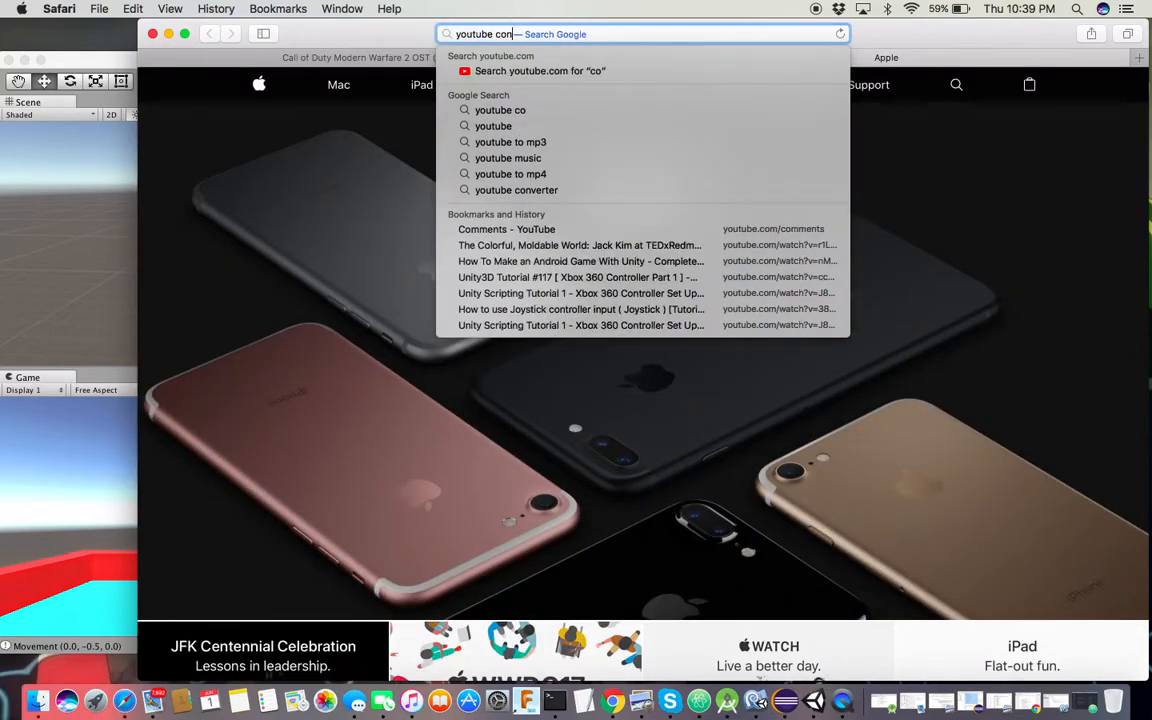
pyautogui.write('verter')
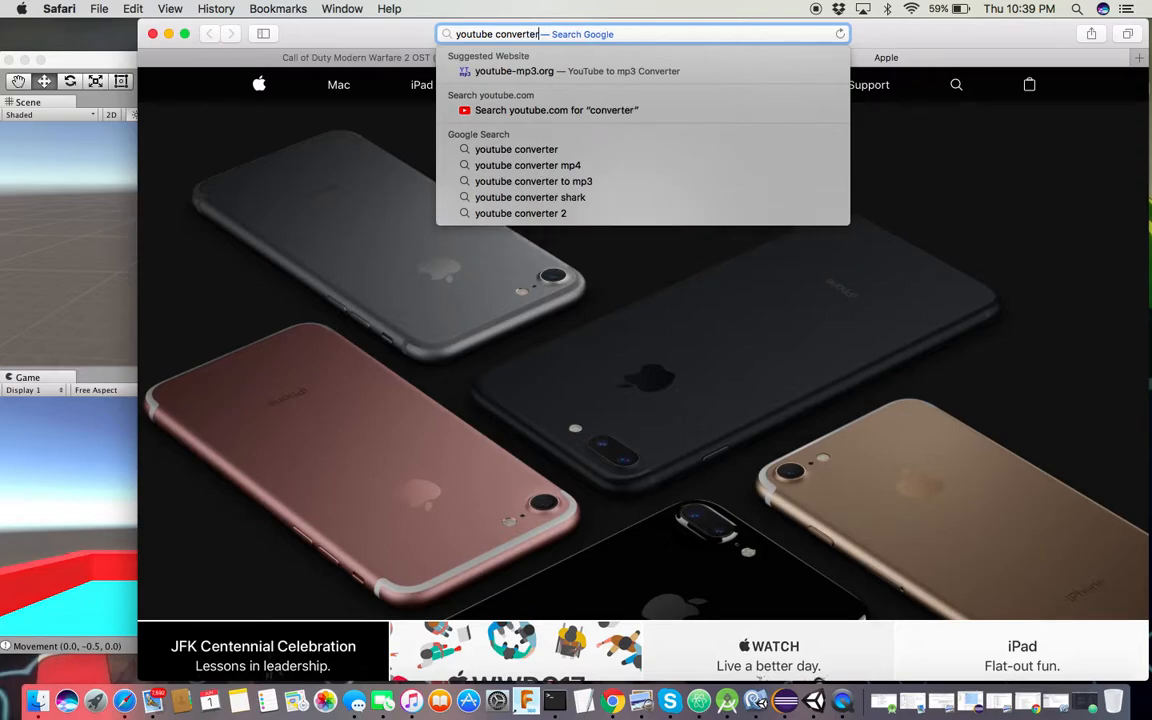
pyautogui.press('Return')
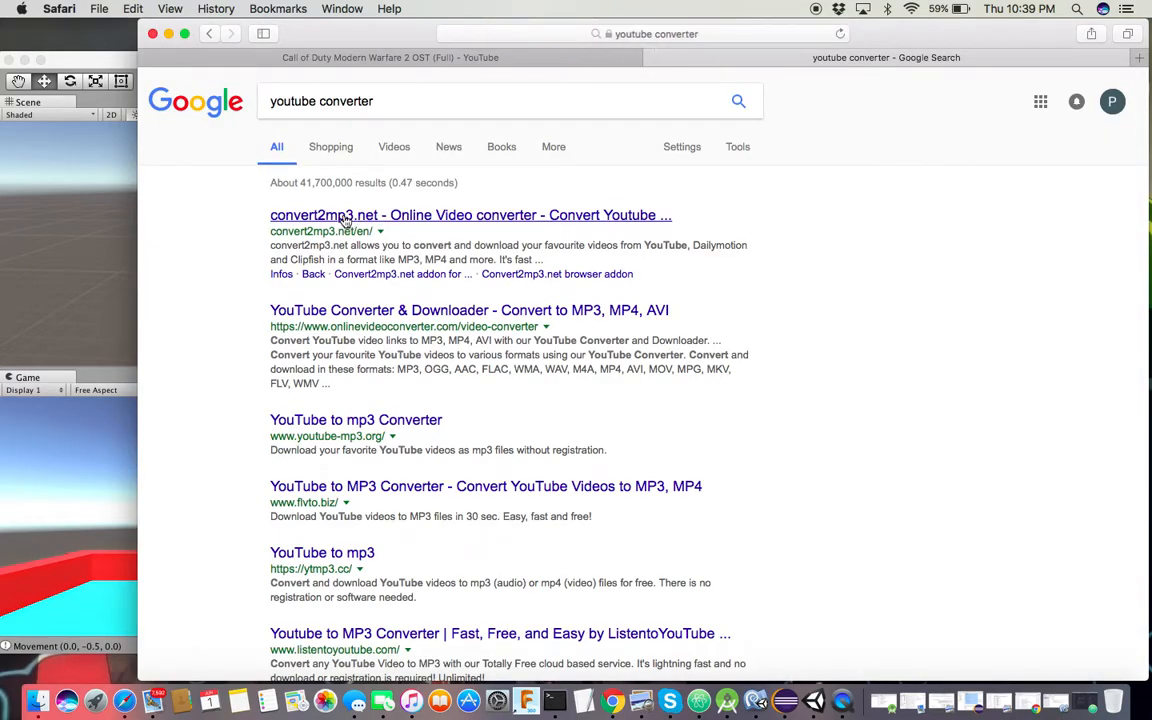
pyautogui.click(410, 222)
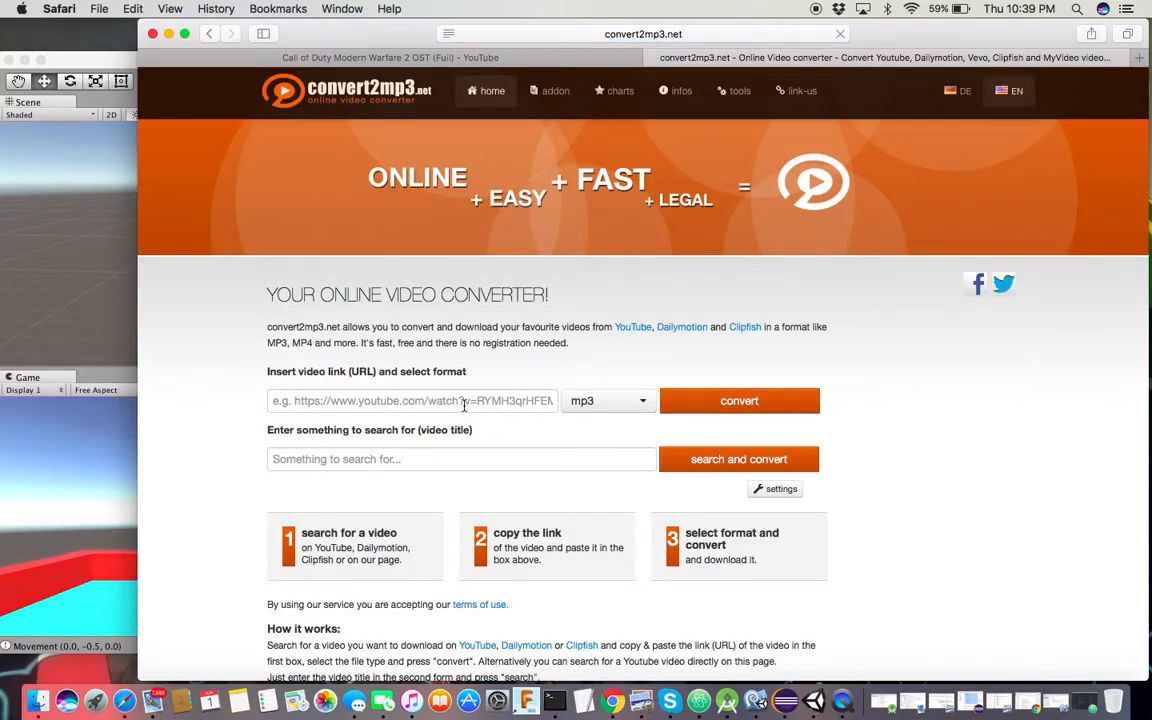
# Paste the soundtrack's YouTube link into convert2mp3.net, start the mp3 conversion, then return to Unity
pyautogui.click(463, 401)
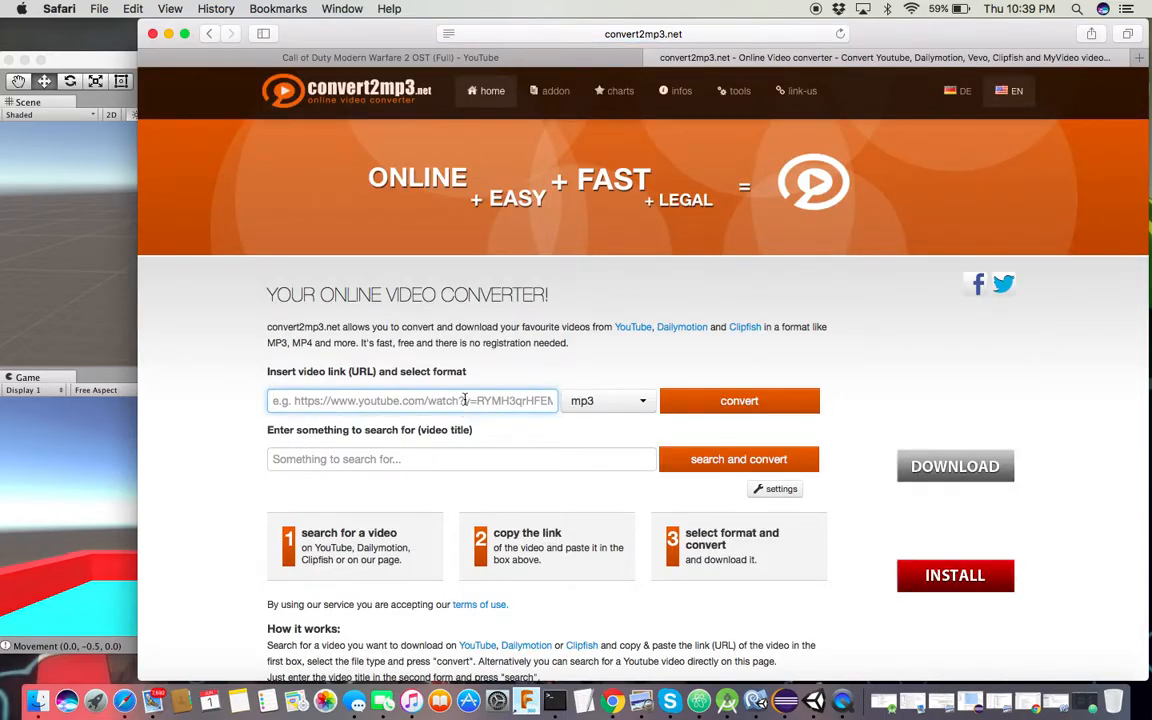
pyautogui.press('super+v')
pyautogui.click(710, 401)
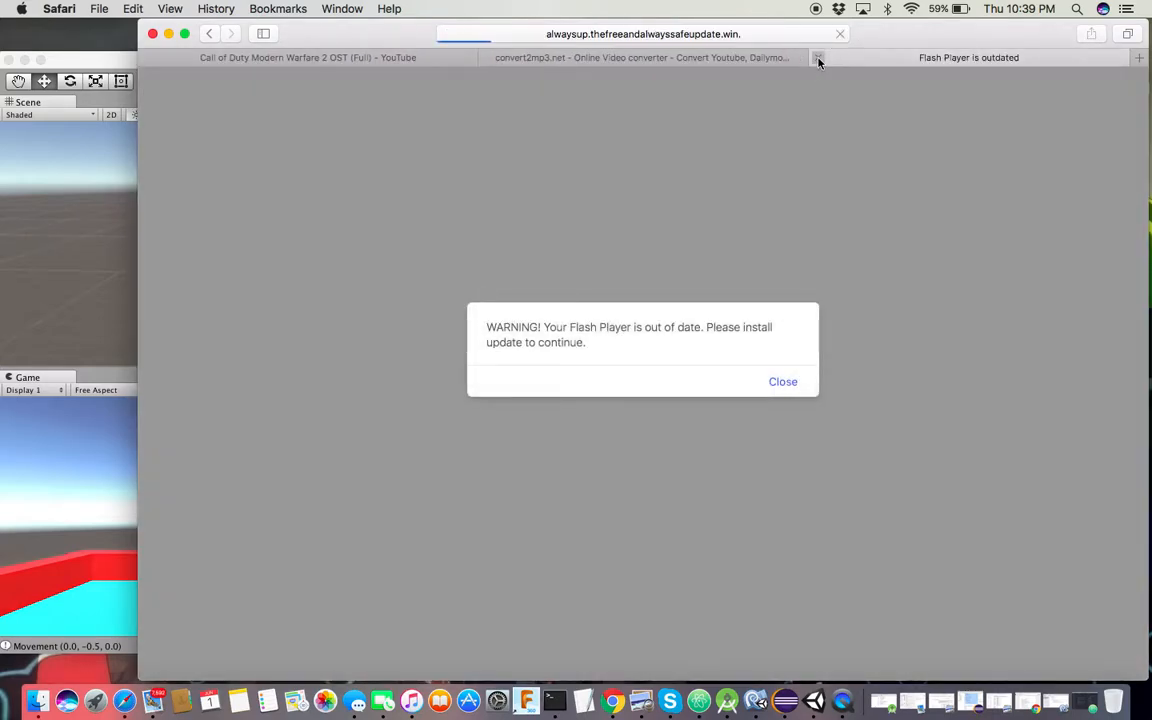
pyautogui.click(818, 58)
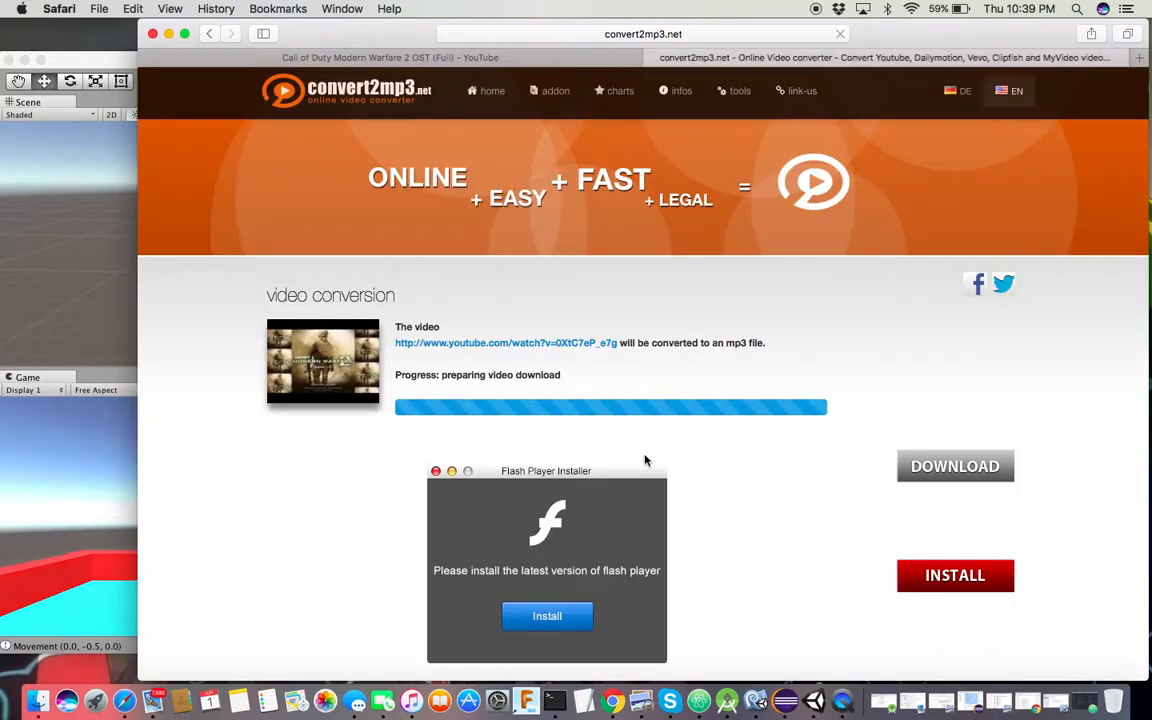
pyautogui.scroll(-3, 673, 528)
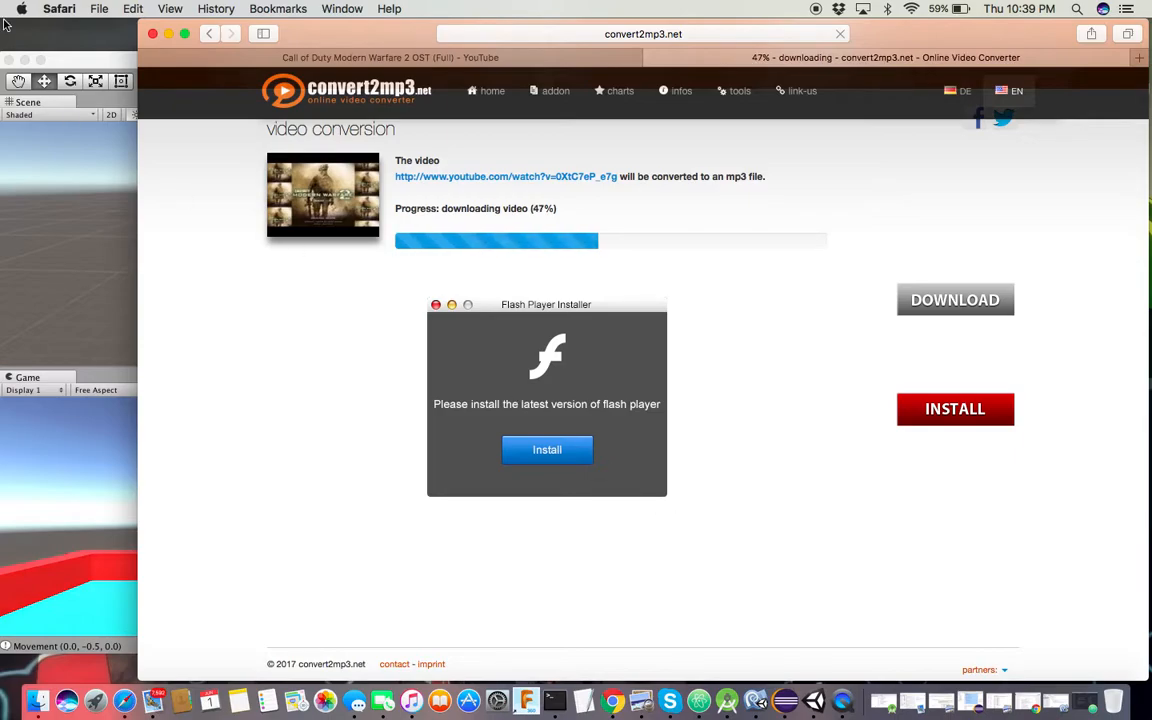
pyautogui.click(116, 68)
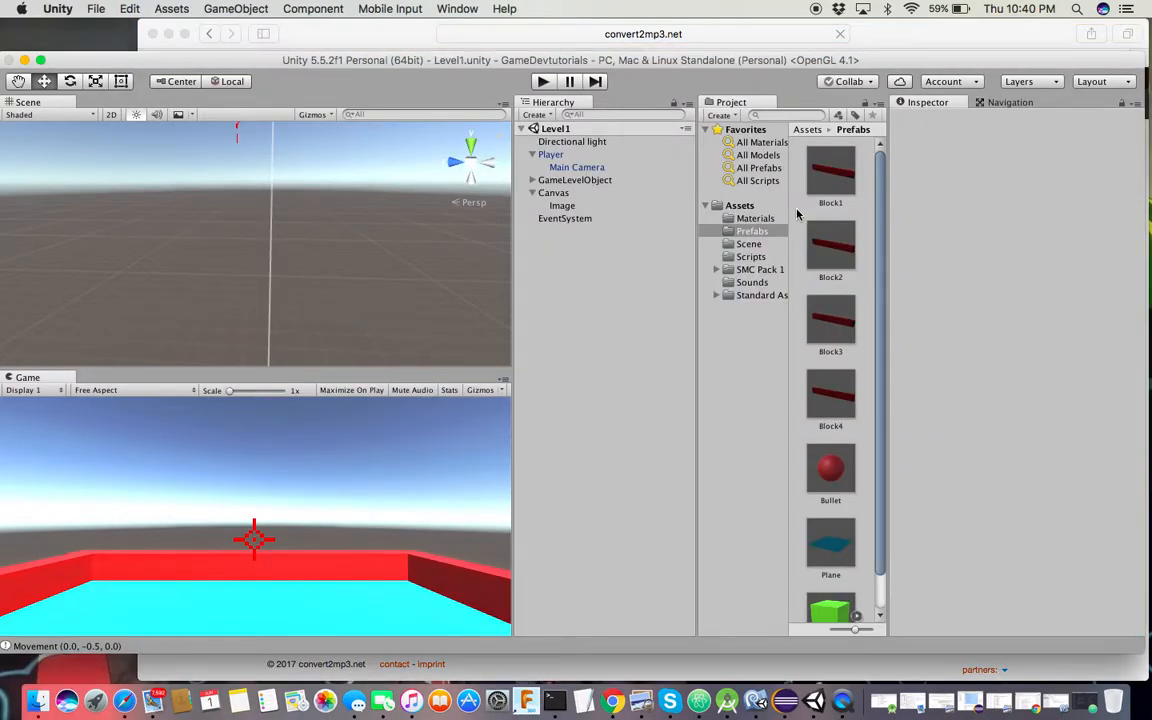
# Create a new folder named Sounds inside Assets, then bring the Safari converter back to the front
pyautogui.click(741, 206)
pyautogui.rightClick(741, 206)
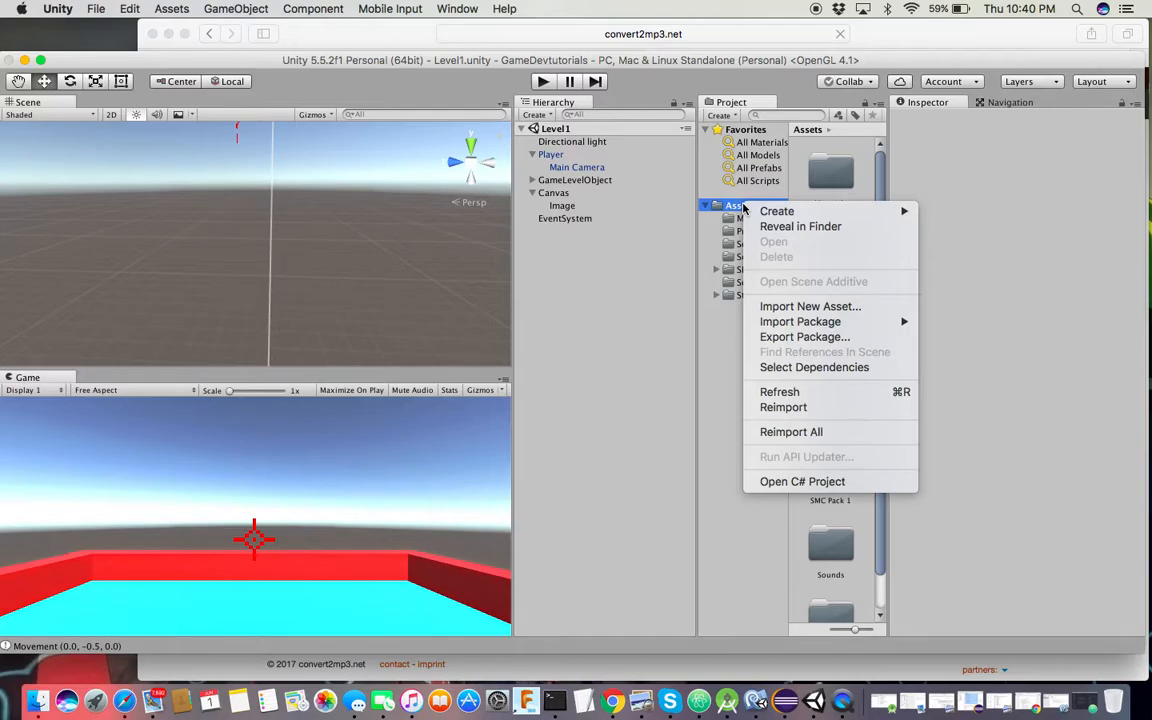
pyautogui.moveTo(747, 208)
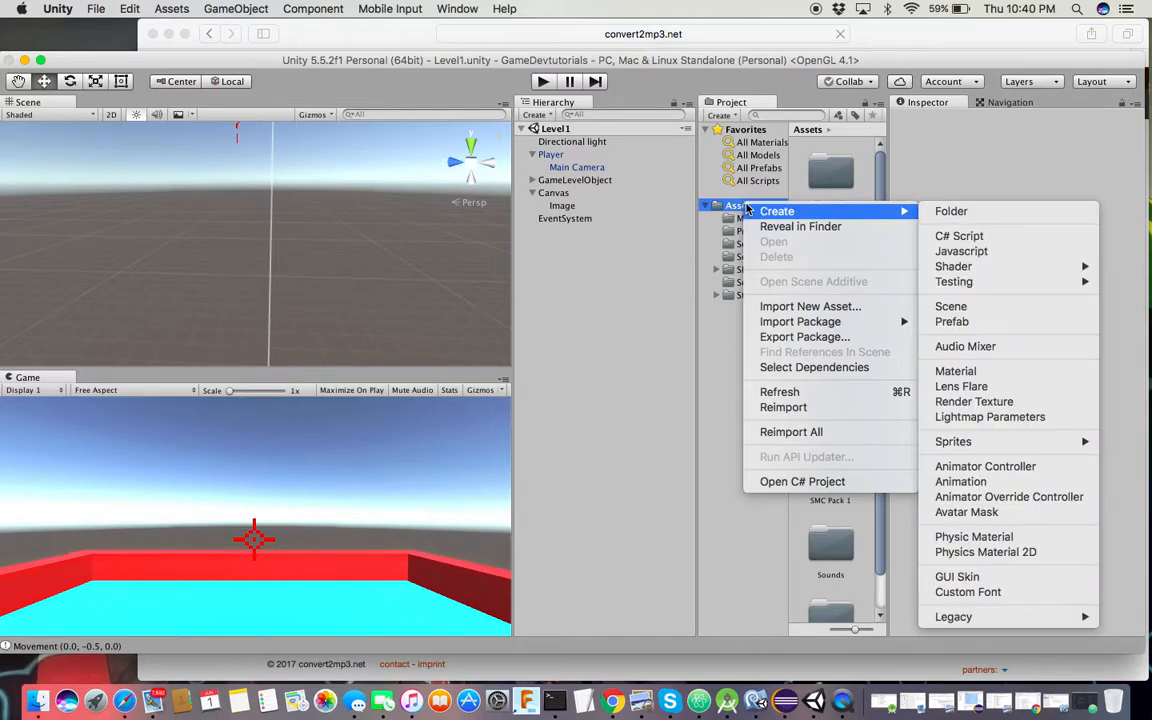
pyautogui.click(951, 211)
pyautogui.write('Sounds')
pyautogui.press('Return')
pyautogui.click(697, 31)
# Continue past the MP3 tags page, download the converted soundtrack mp3, and minimize Safari
pyautogui.click(879, 332)
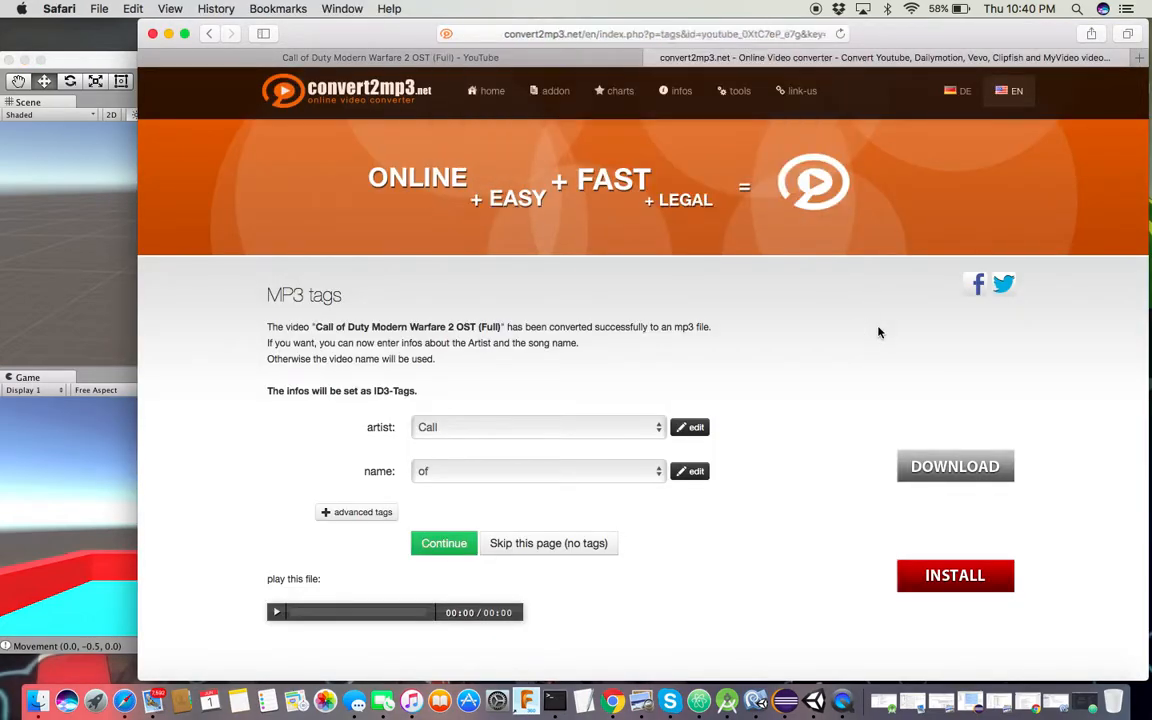
pyautogui.scroll(-5, 879, 332)
pyautogui.click(458, 321)
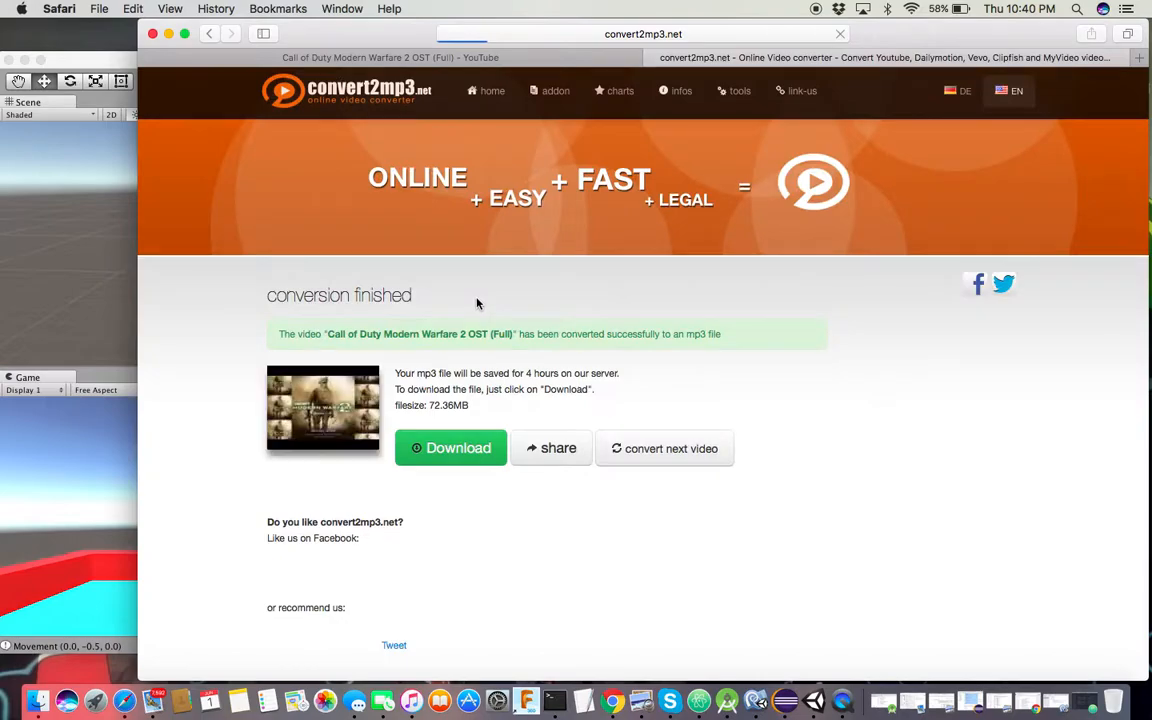
pyautogui.click(463, 447)
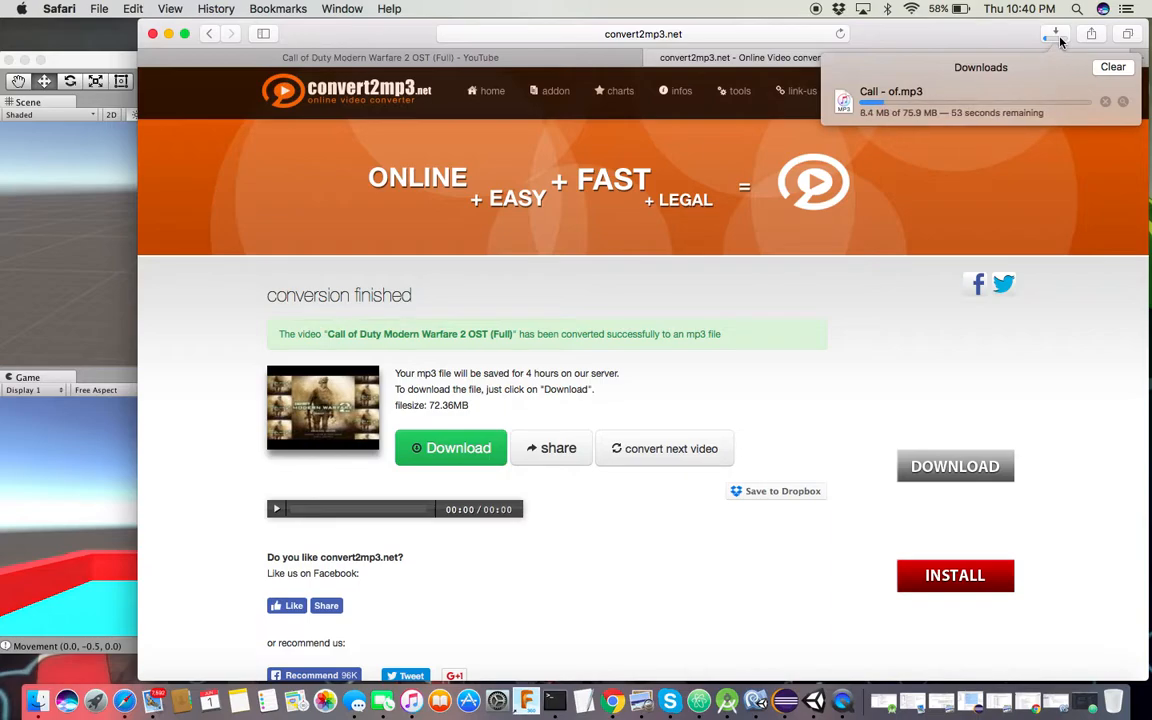
pyautogui.click(168, 34)
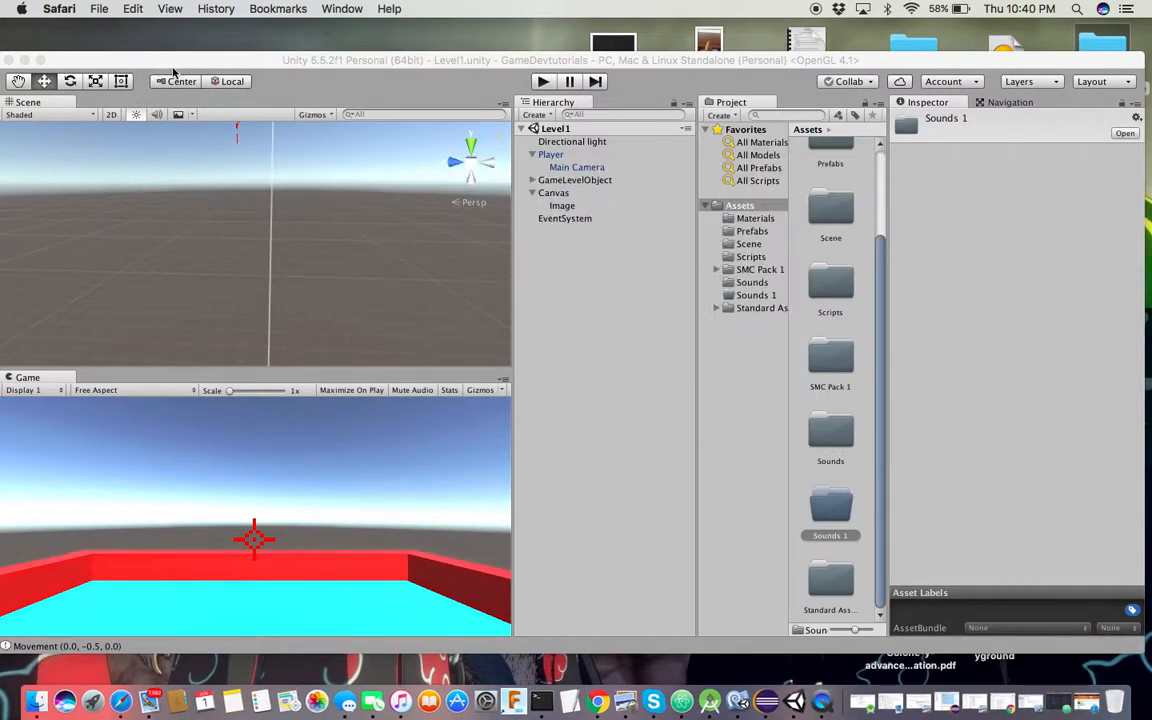
# Add a UI Text element under the Canvas in the Hierarchy
pyautogui.click(430, 70)
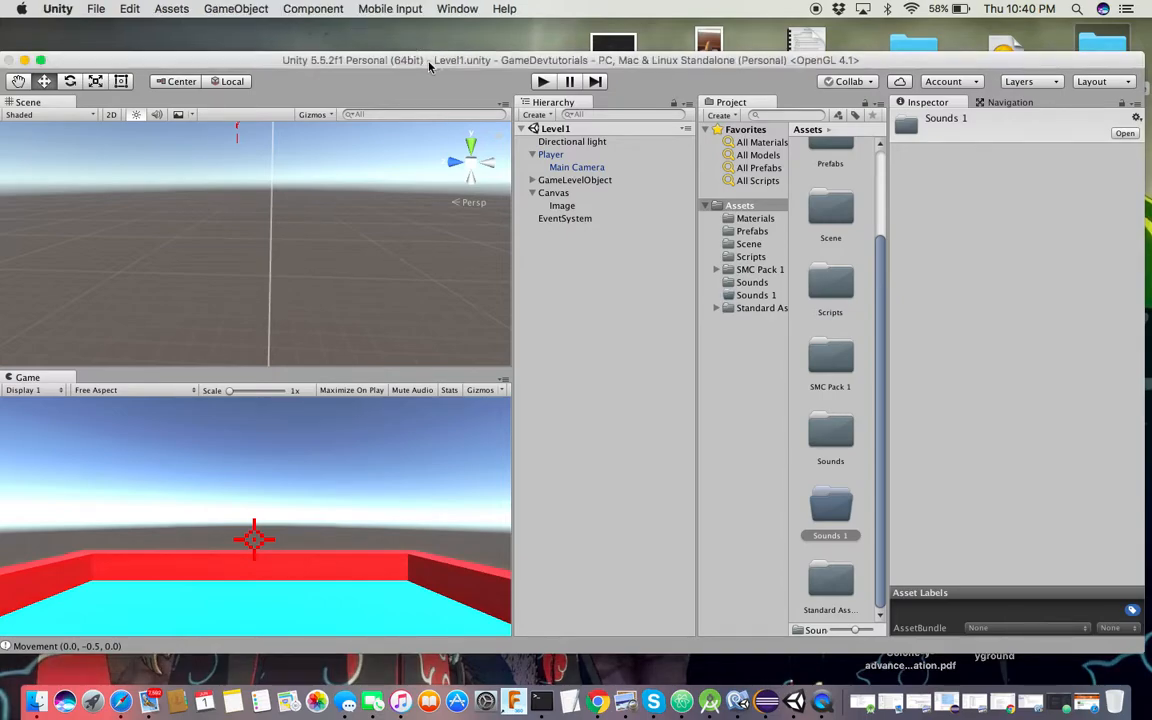
pyautogui.click(575, 266)
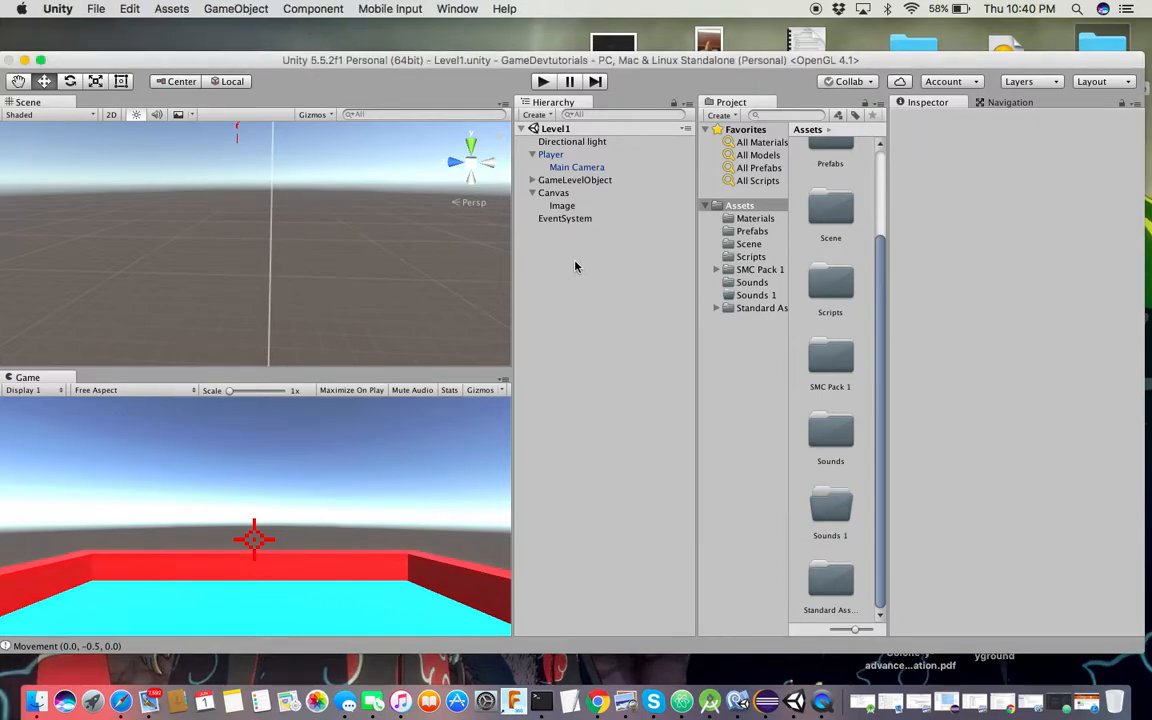
pyautogui.click(561, 195)
pyautogui.rightClick(562, 194)
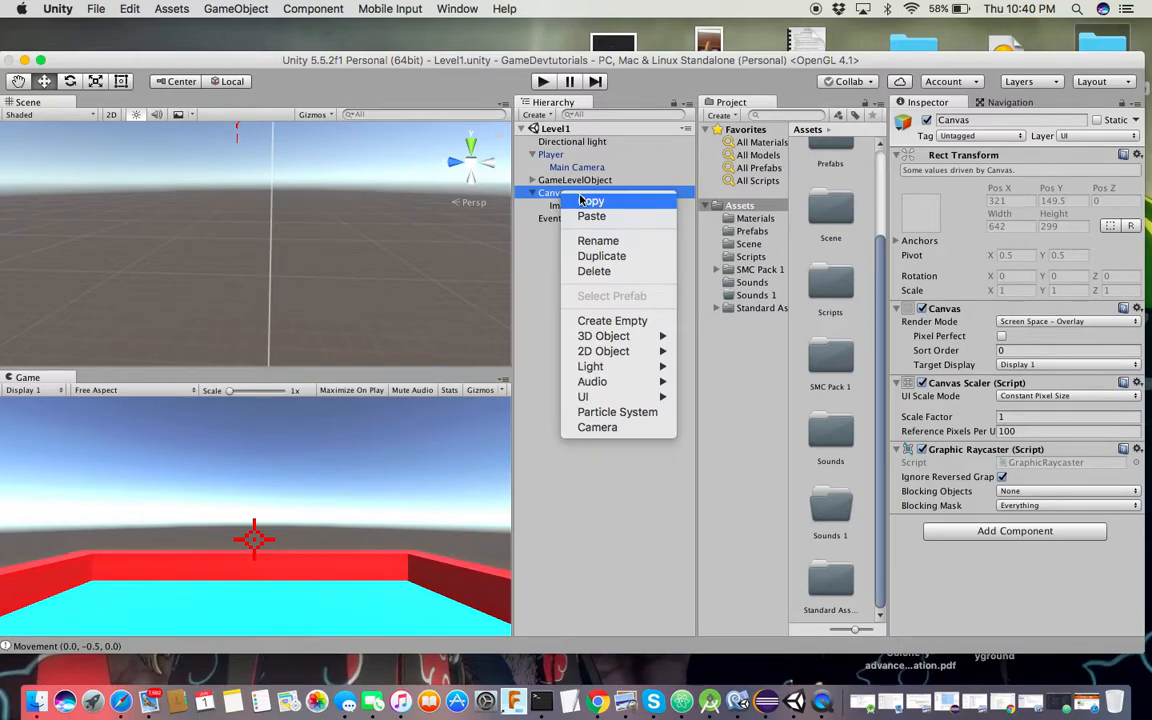
pyautogui.moveTo(607, 400)
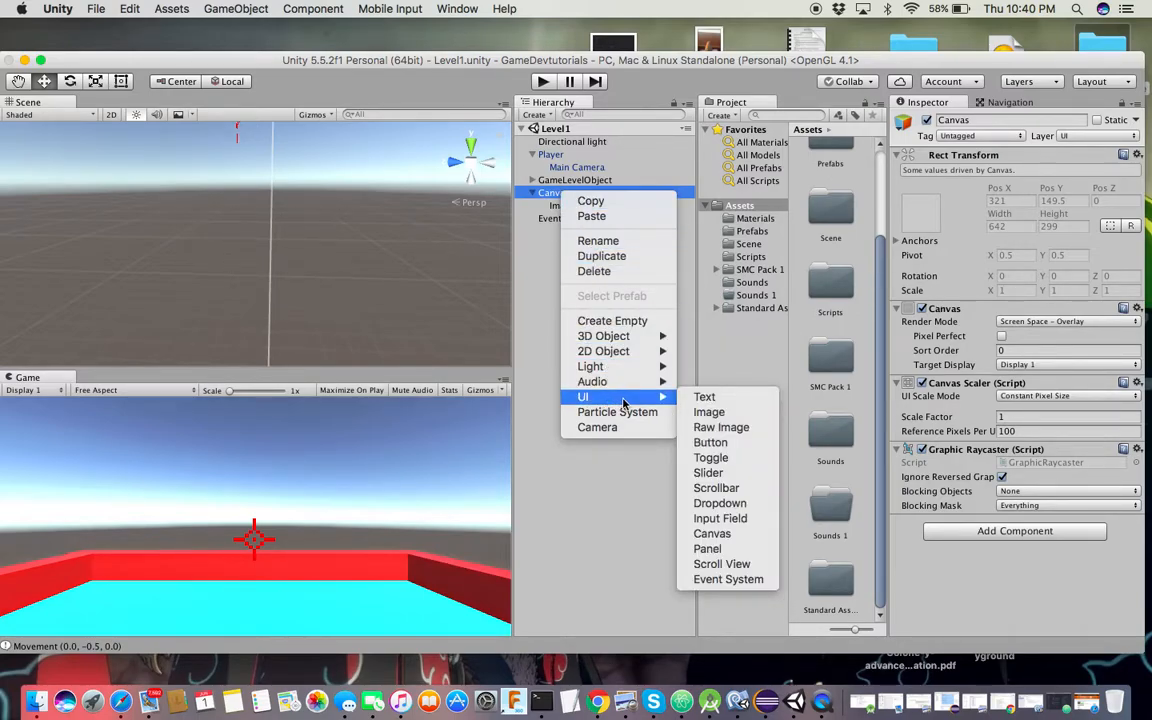
pyautogui.click(705, 397)
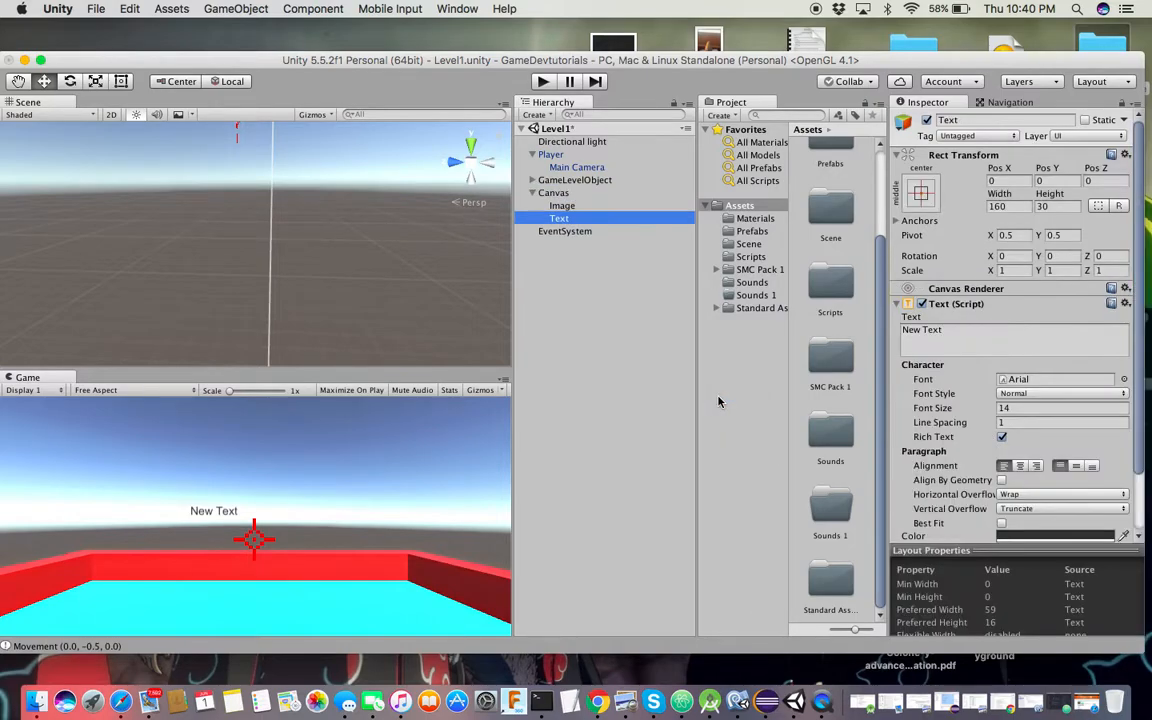
# Move the New Text label to the upper-left of the Game view (Pos X -203, Pos Y 122)
pyautogui.doubleClick(578, 219)
pyautogui.moveTo(250, 190); pyautogui.dragTo(300, 98)
pyautogui.keyDown('alt'); pyautogui.moveTo(340, 195); pyautogui.dragTo(8, 223); pyautogui.keyUp('alt')
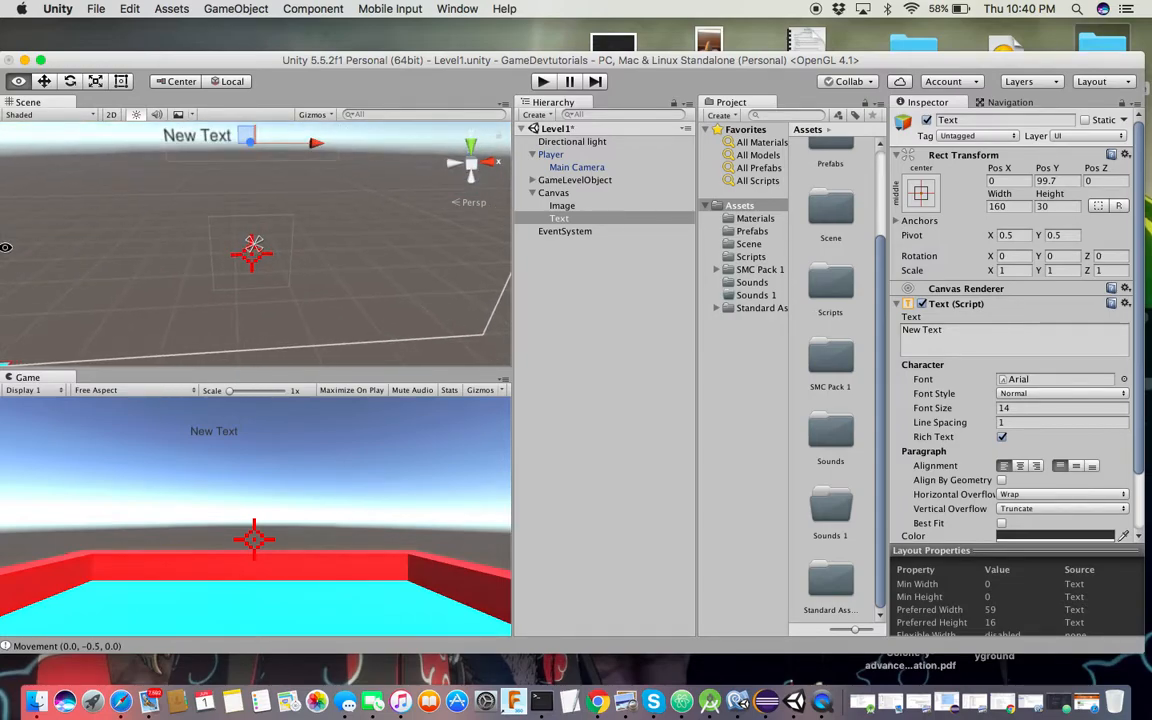
pyautogui.moveTo(285, 132); pyautogui.dragTo(136, 149)
pyautogui.scroll(-3, 141, 157)
pyautogui.scroll(-2, 141, 157)
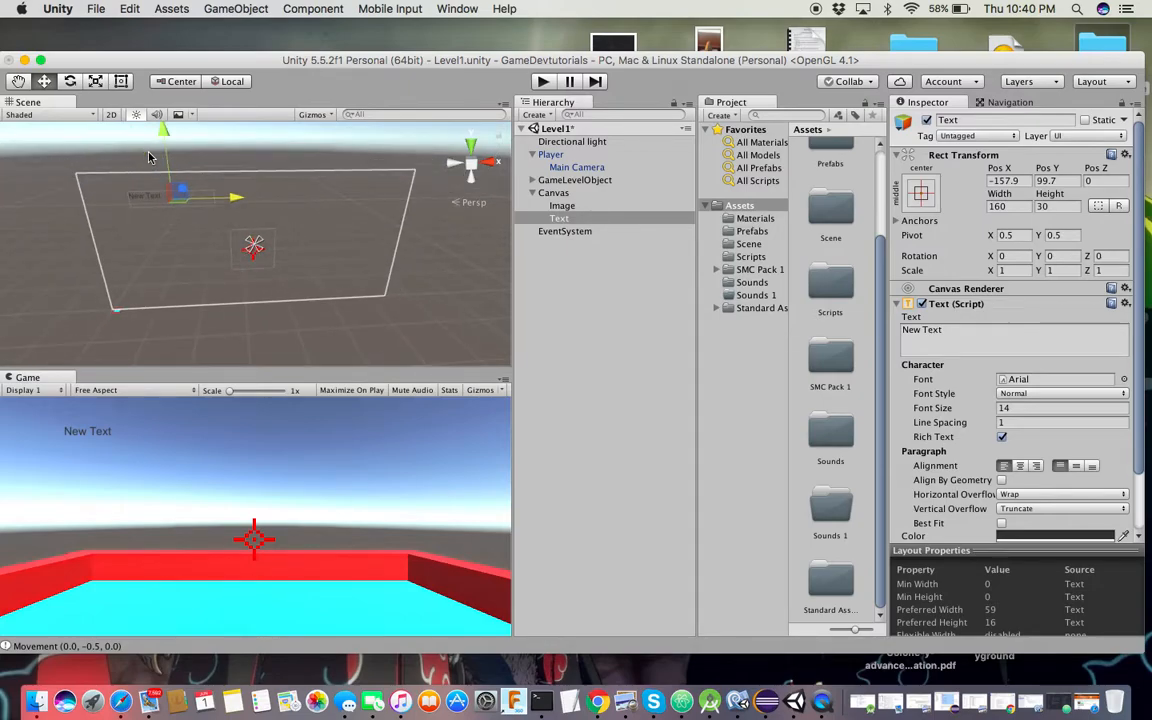
pyautogui.moveTo(238, 197); pyautogui.dragTo(198, 192)
pyautogui.moveTo(137, 135); pyautogui.dragTo(129, 121)
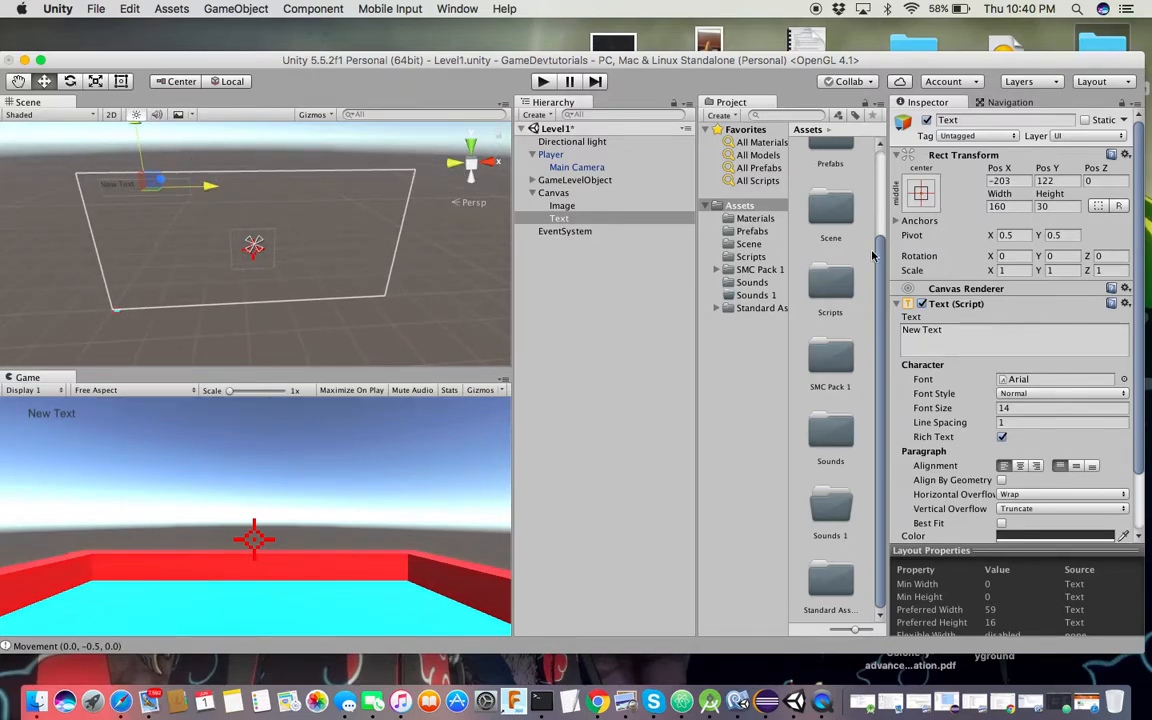
# Set the label's font size to 18 with centre and middle alignment, nudging it left
pyautogui.click(1015, 407)
pyautogui.write('18')
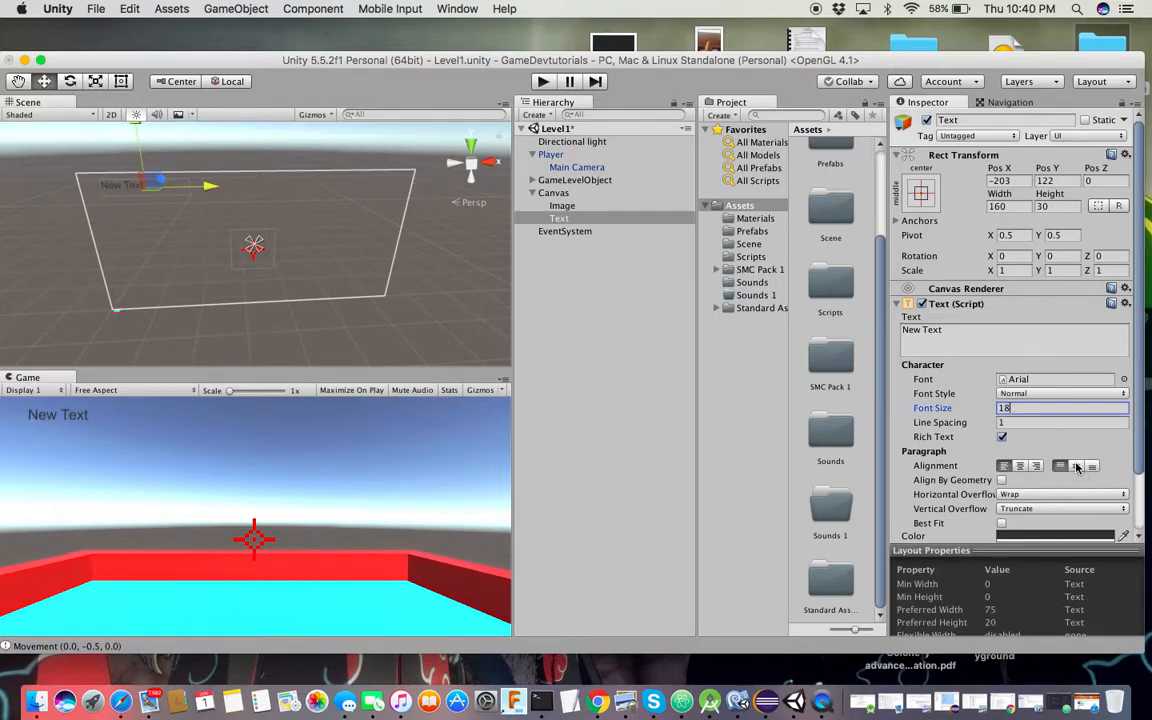
pyautogui.click(1020, 466)
pyautogui.click(1076, 466)
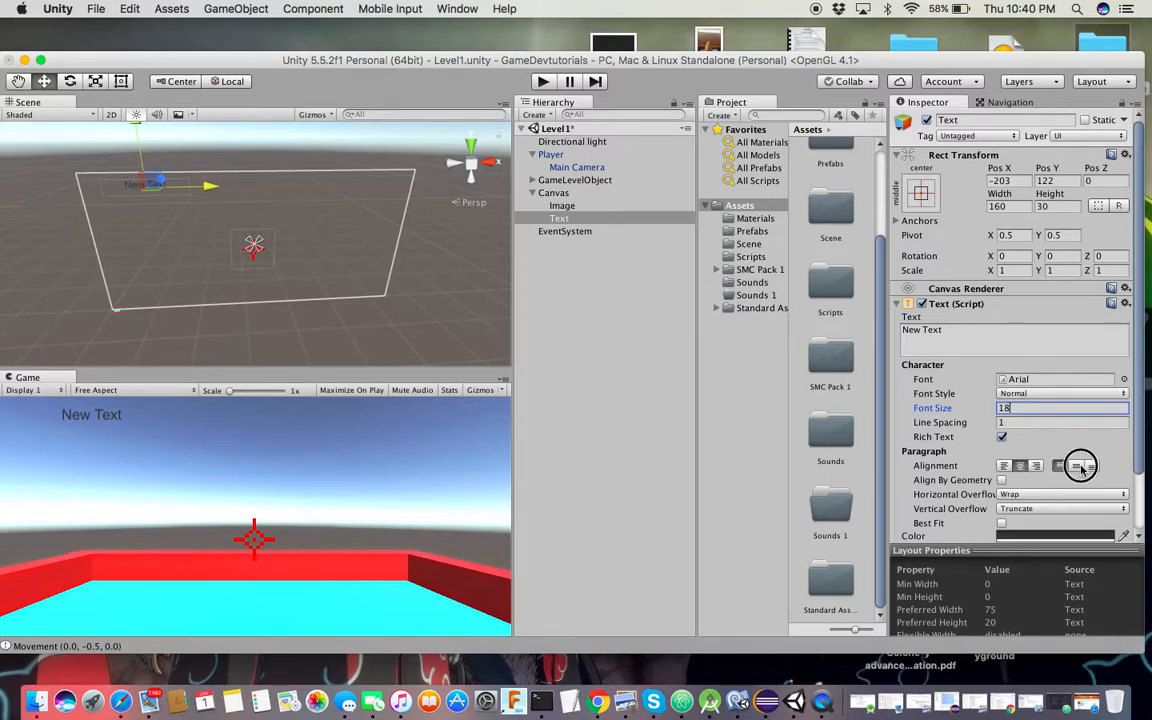
pyautogui.moveTo(208, 195); pyautogui.dragTo(172, 197)
pyautogui.moveTo(98, 122); pyautogui.dragTo(103, 120)
# Make the label bold, change its text to 15.0, and move it into the top-left corner
pyautogui.click(1010, 393)
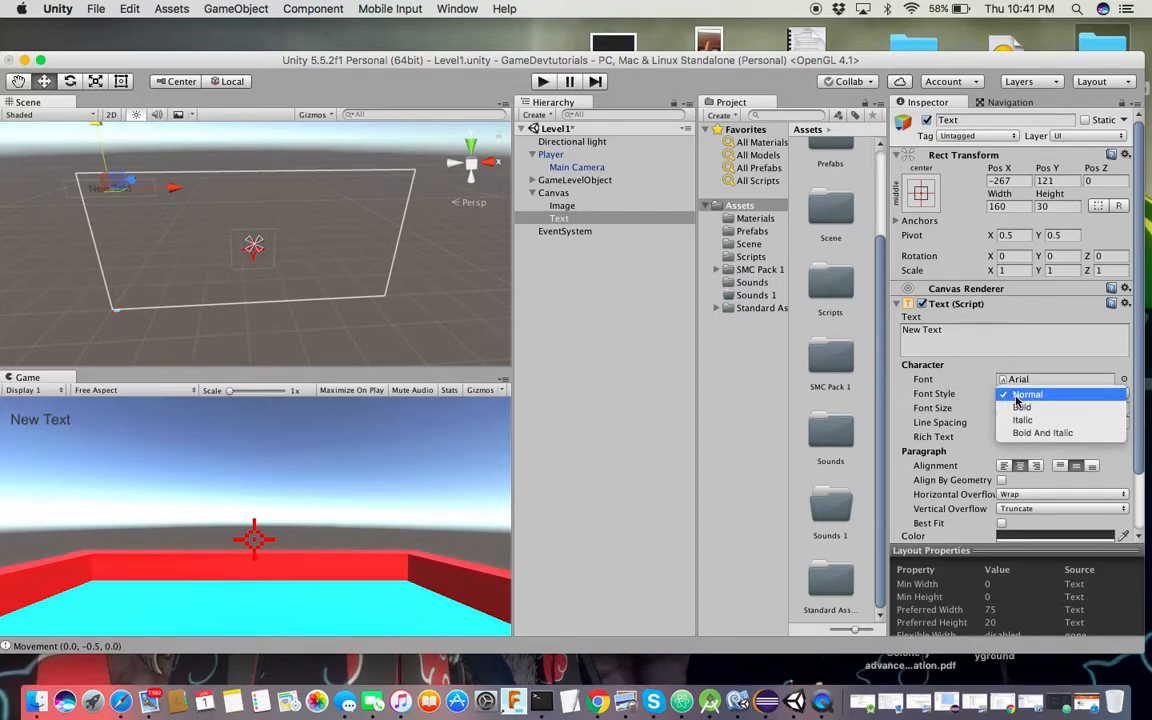
pyautogui.click(1018, 404)
pyautogui.click(958, 330)
pyautogui.write('15')
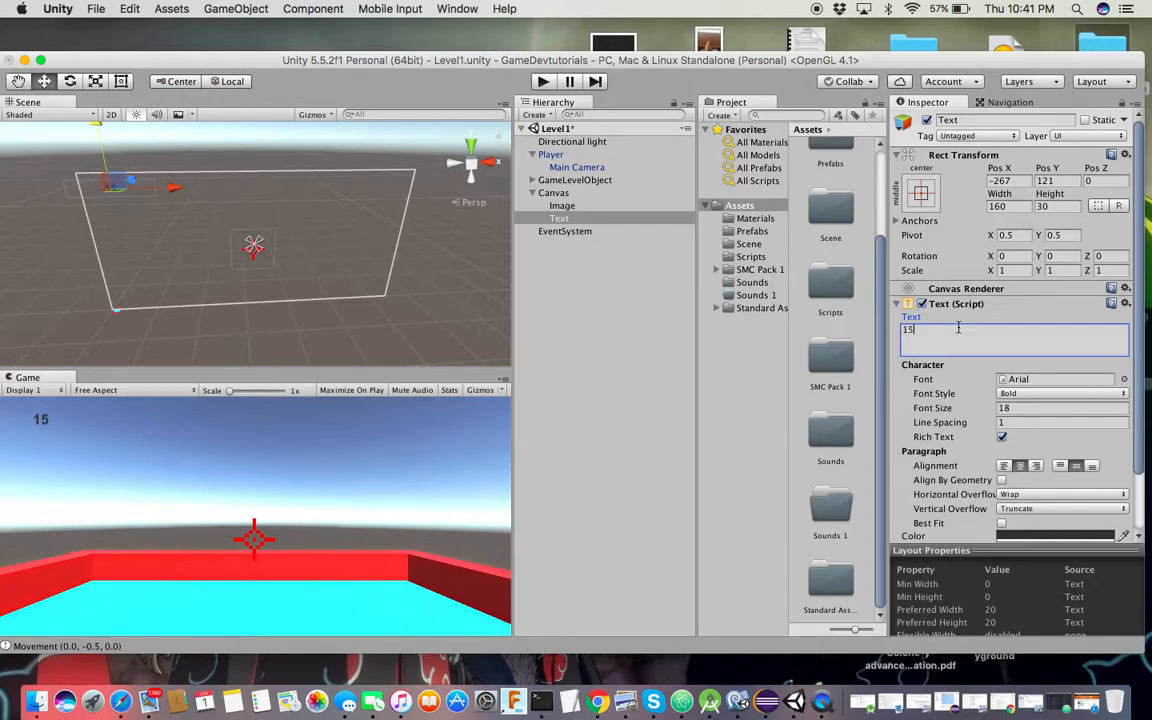
pyautogui.write('.0')
pyautogui.moveTo(175, 196); pyautogui.dragTo(170, 188)
pyautogui.moveTo(113, 139); pyautogui.dragTo(106, 121)
pyautogui.moveTo(181, 182); pyautogui.dragTo(159, 180)
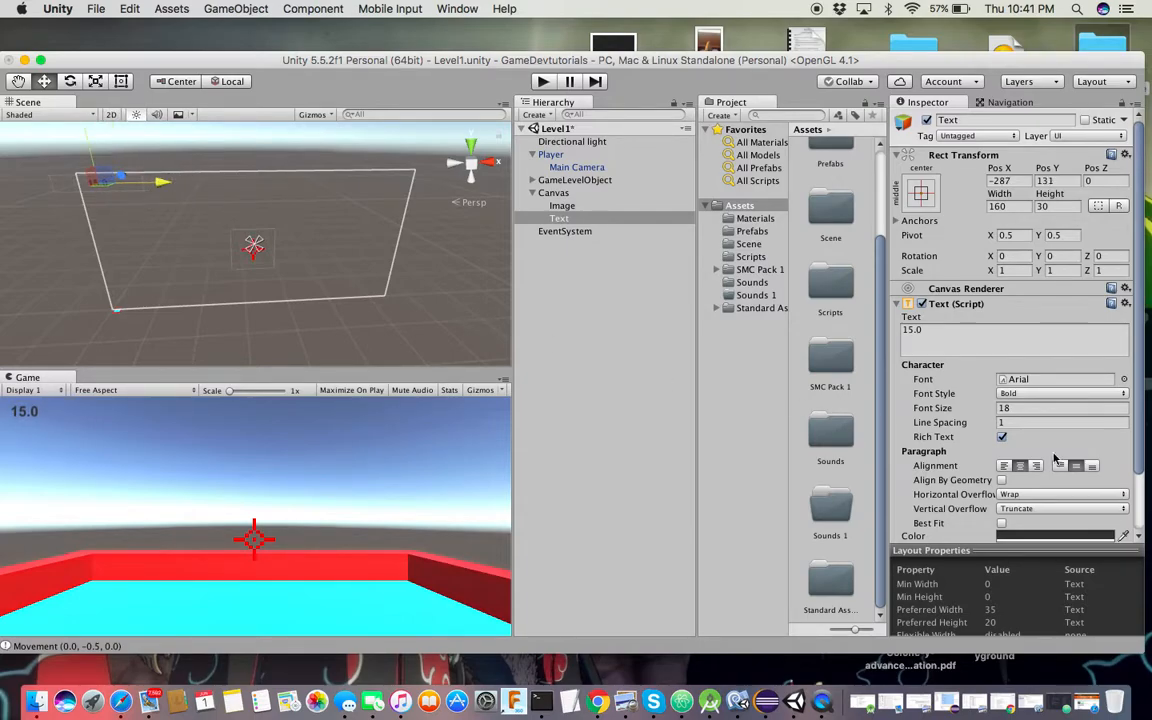
# Colour the 15.0 label bright green (00FF6B)
pyautogui.click(1088, 534)
pyautogui.moveTo(392, 183); pyautogui.dragTo(393, 160)
pyautogui.moveTo(310, 120); pyautogui.dragTo(375, 96)
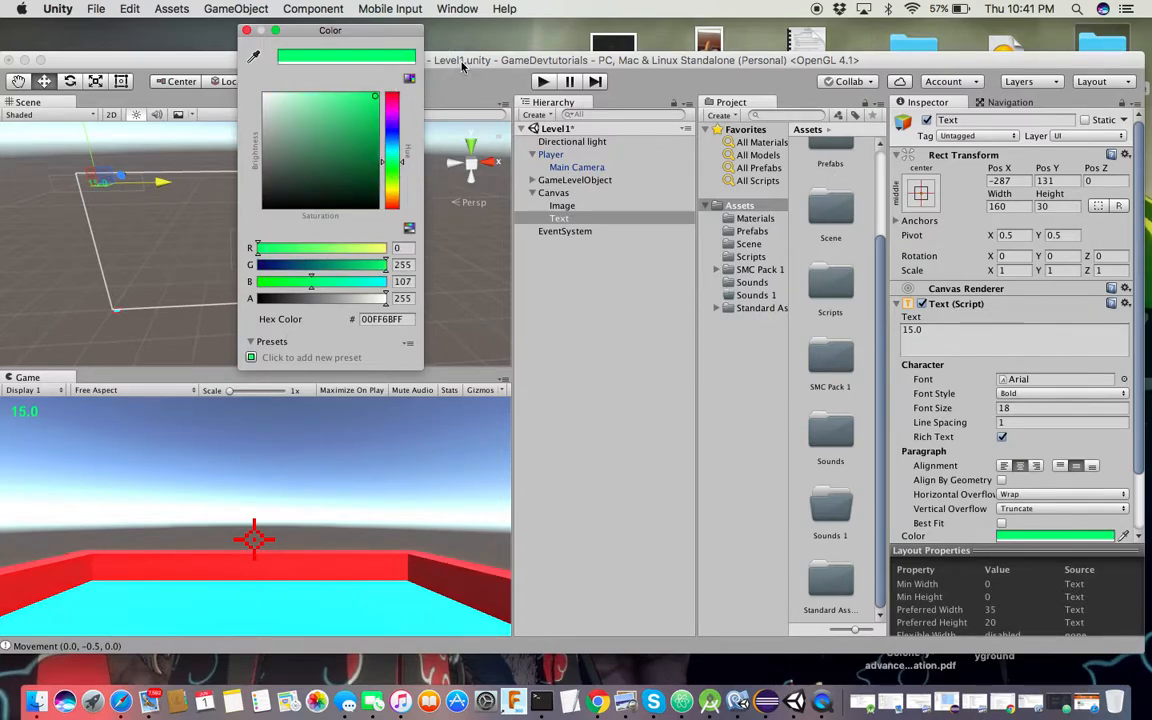
pyautogui.click(247, 31)
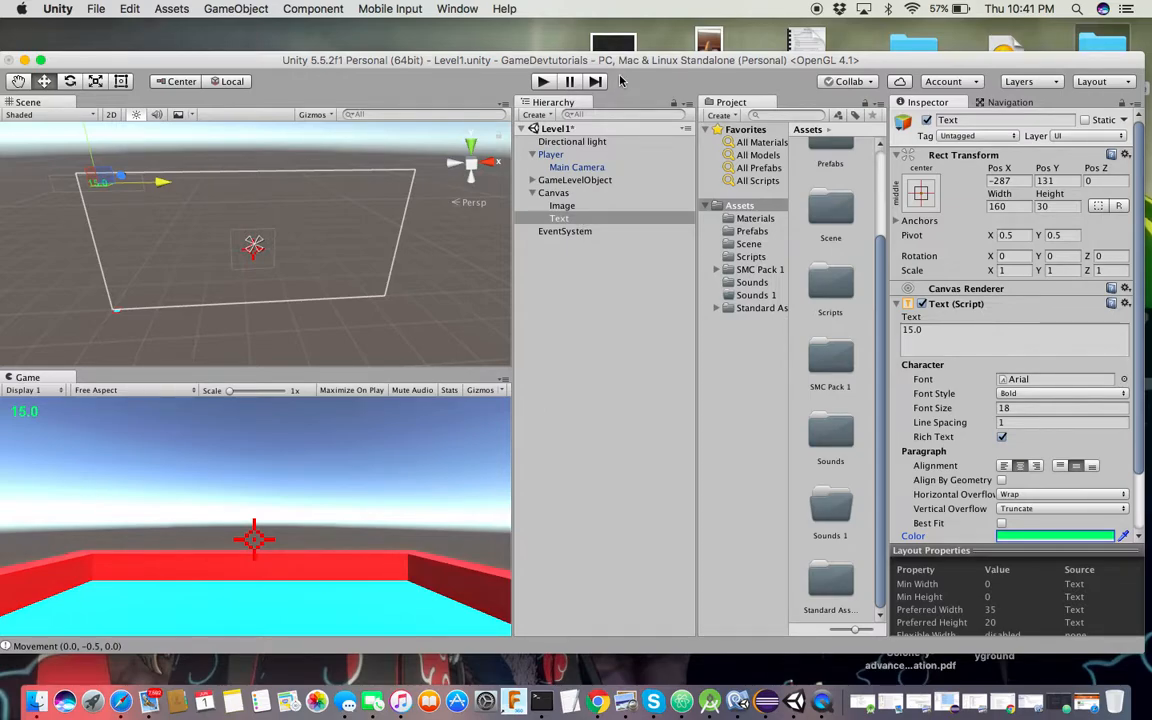
# Save the Level1 scene and check the mp3 download progress in Safari
pyautogui.moveTo(617, 58)
pyautogui.mouseDown()
pyautogui.moveTo(584, 57)
pyautogui.moveTo(625, 57)
pyautogui.mouseUp()
pyautogui.press('super+s')
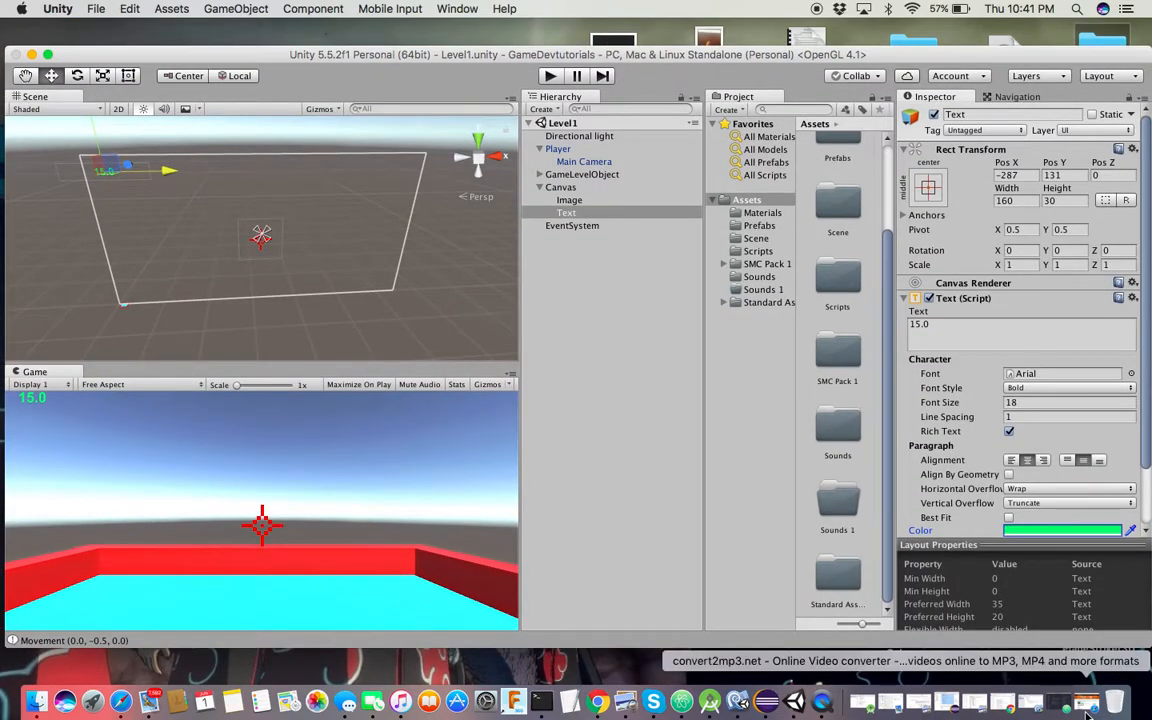
pyautogui.click(1060, 703)
pyautogui.click(1058, 35)
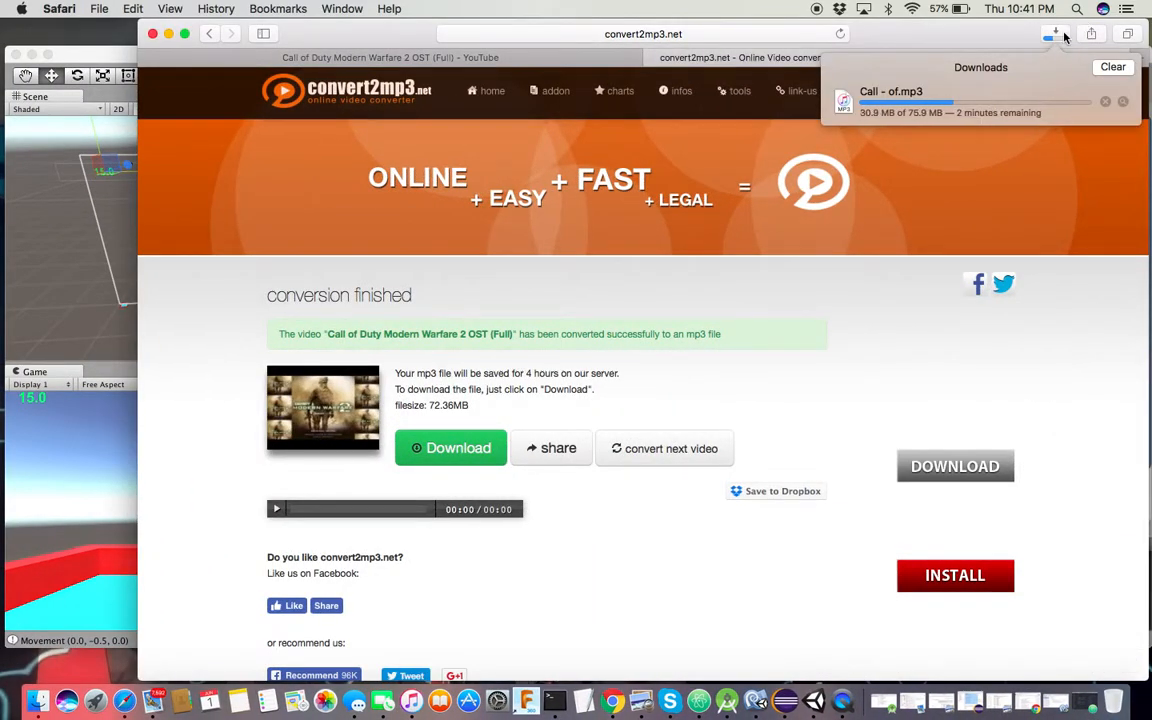
pyautogui.click(168, 34)
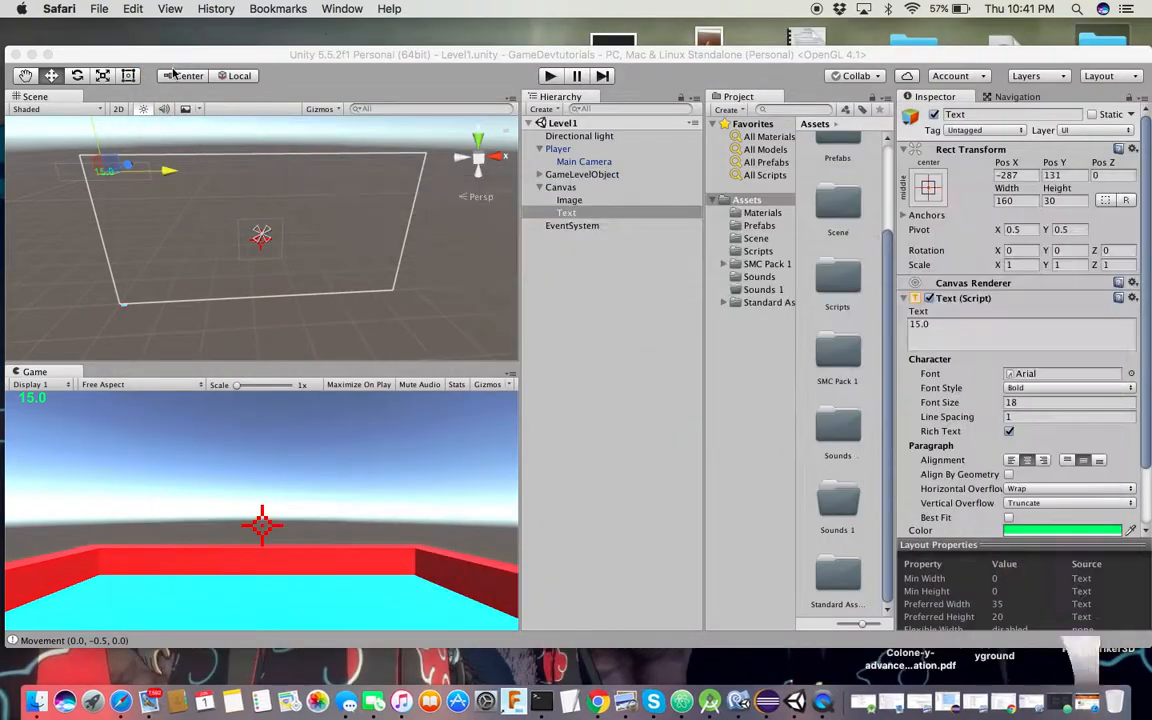
pyautogui.moveTo(170, 51); pyautogui.dragTo(213, 45)
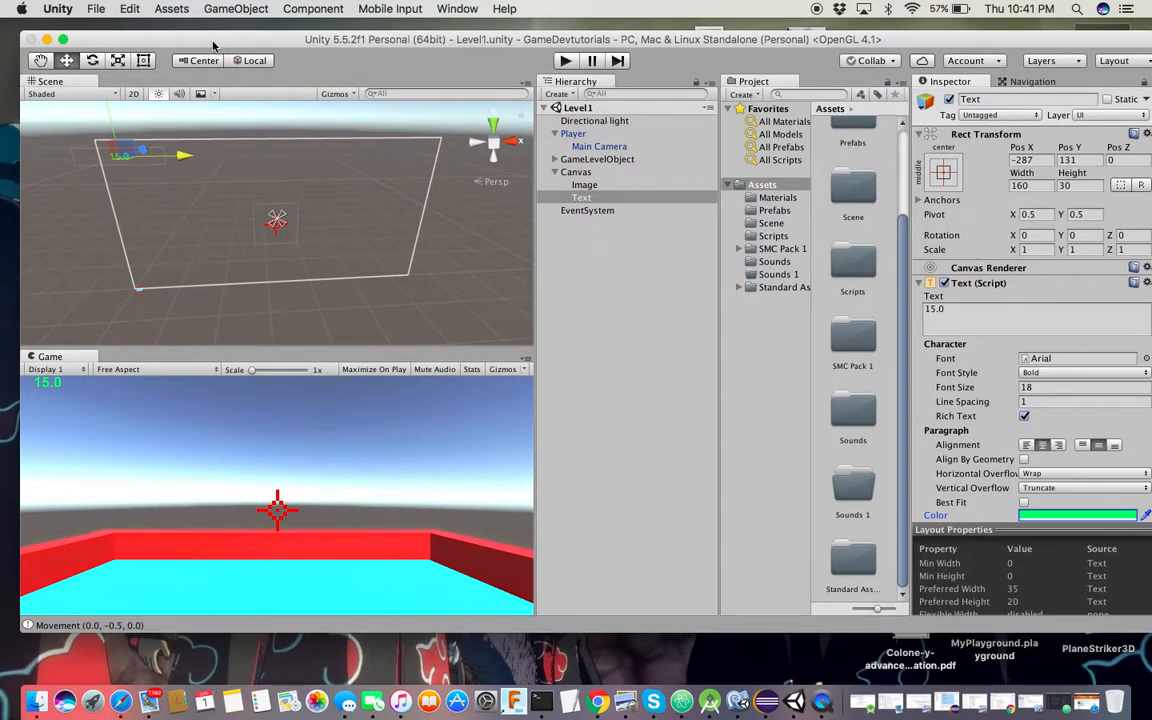
# Add a new UI Image under the Canvas and rename it Scoreboard
pyautogui.click(555, 173)
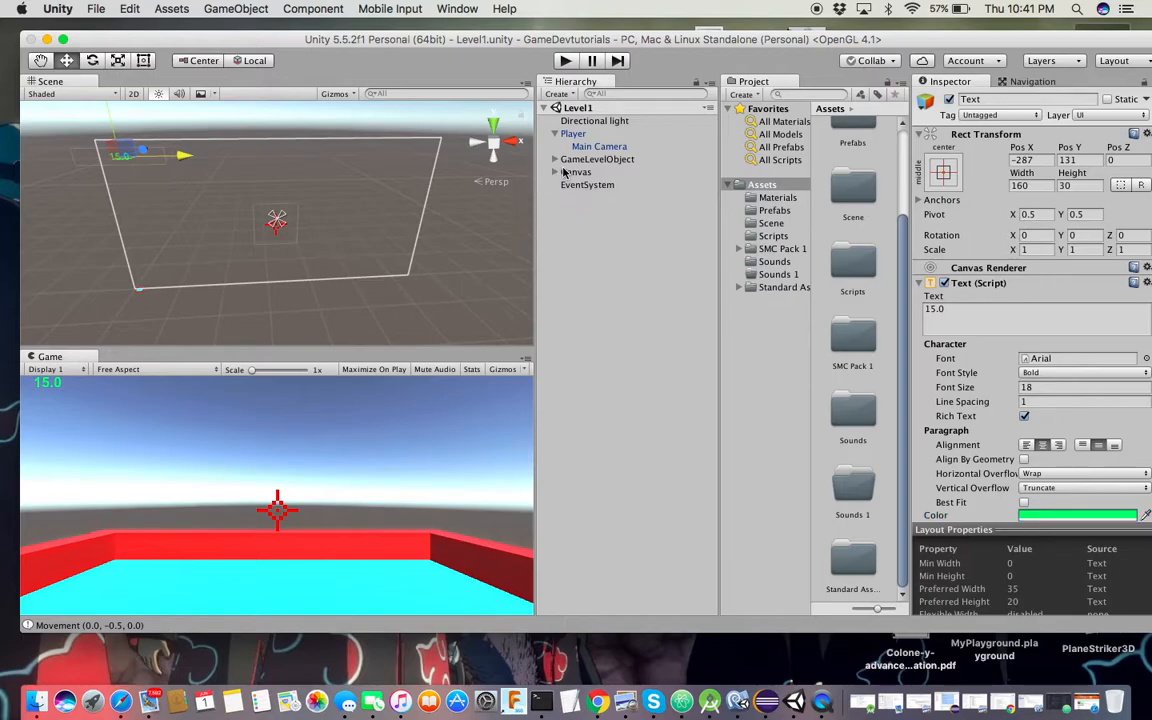
pyautogui.click(556, 172)
pyautogui.rightClick(578, 172)
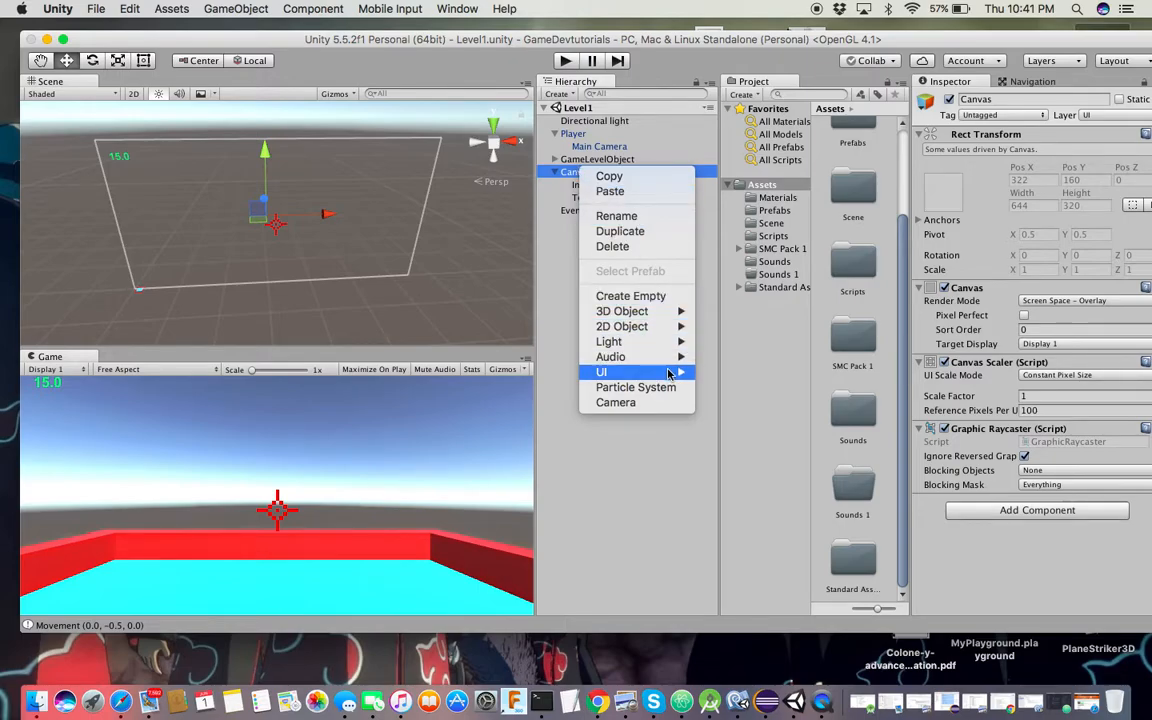
pyautogui.moveTo(670, 372)
pyautogui.click(728, 387)
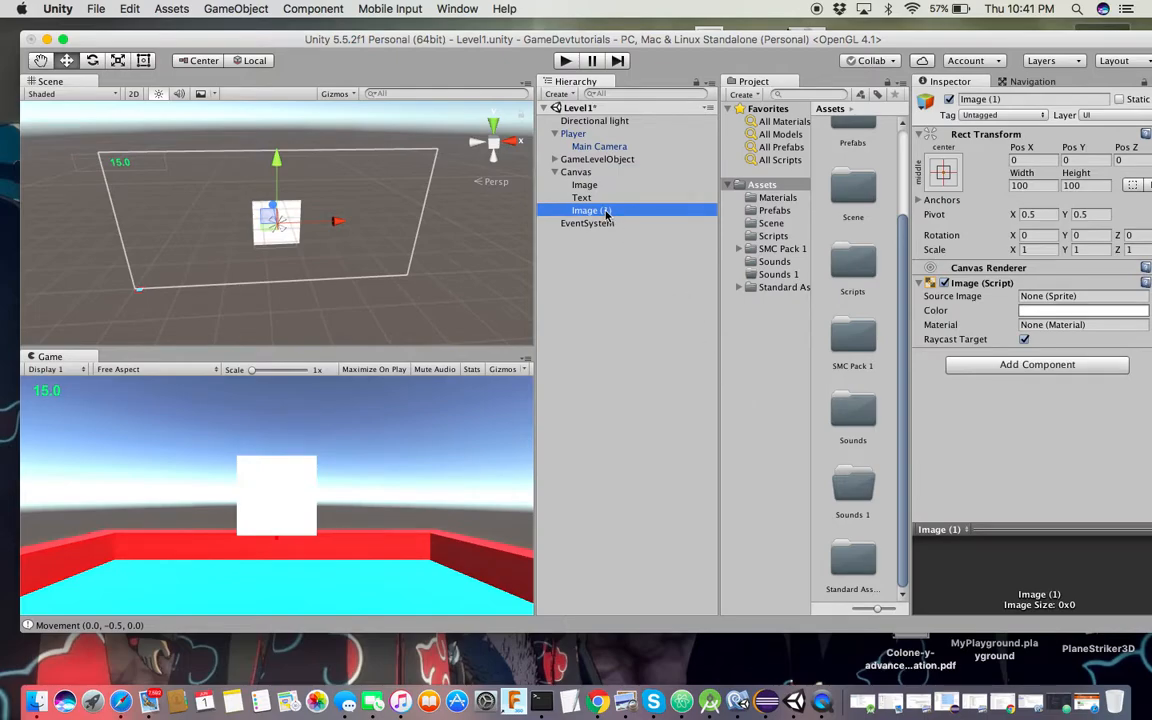
pyautogui.rightClick(605, 213)
pyautogui.click(642, 257)
pyautogui.write('S')
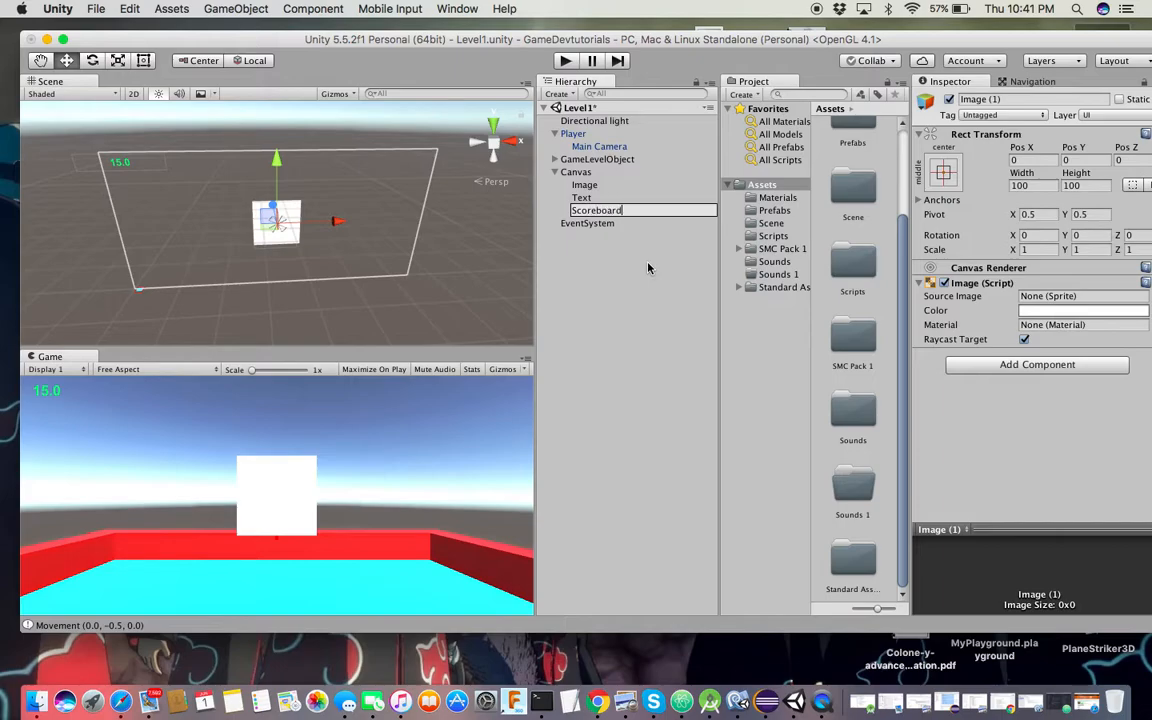
pyautogui.write('coreboard')
pyautogui.press('Return')
# Rename the Text object to Timer and the Image object to Crosshair
pyautogui.click(579, 195)
pyautogui.rightClick(582, 197)
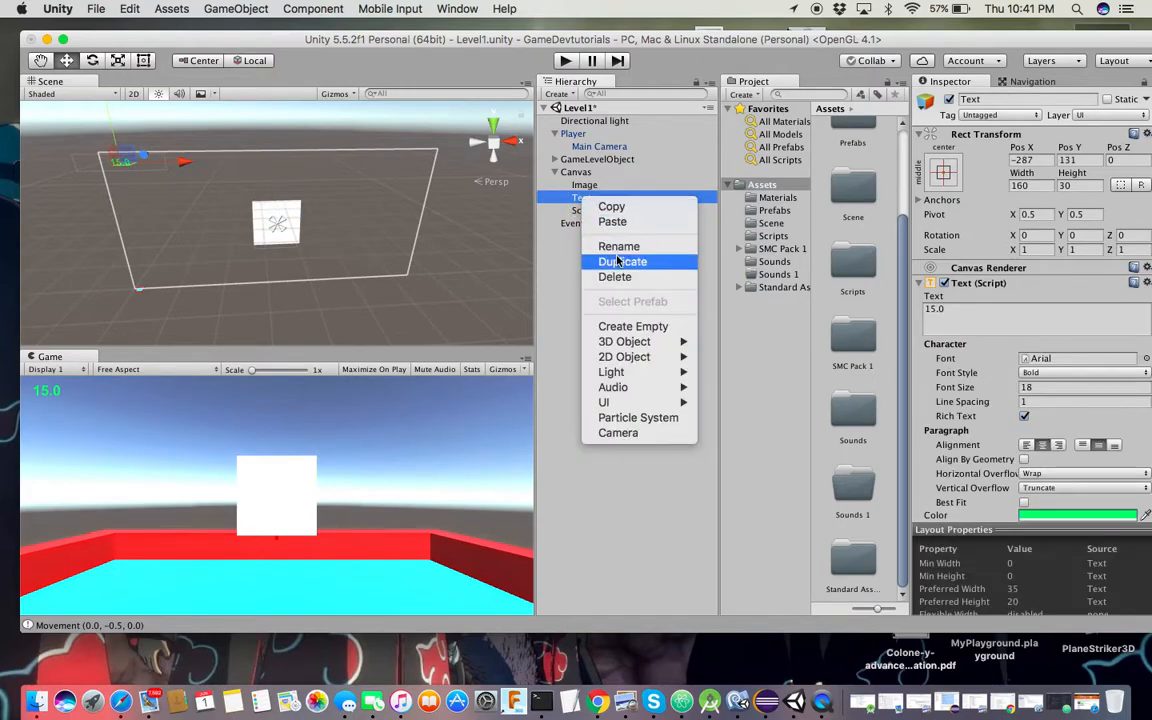
pyautogui.click(617, 249)
pyautogui.write('Timer')
pyautogui.press('Return')
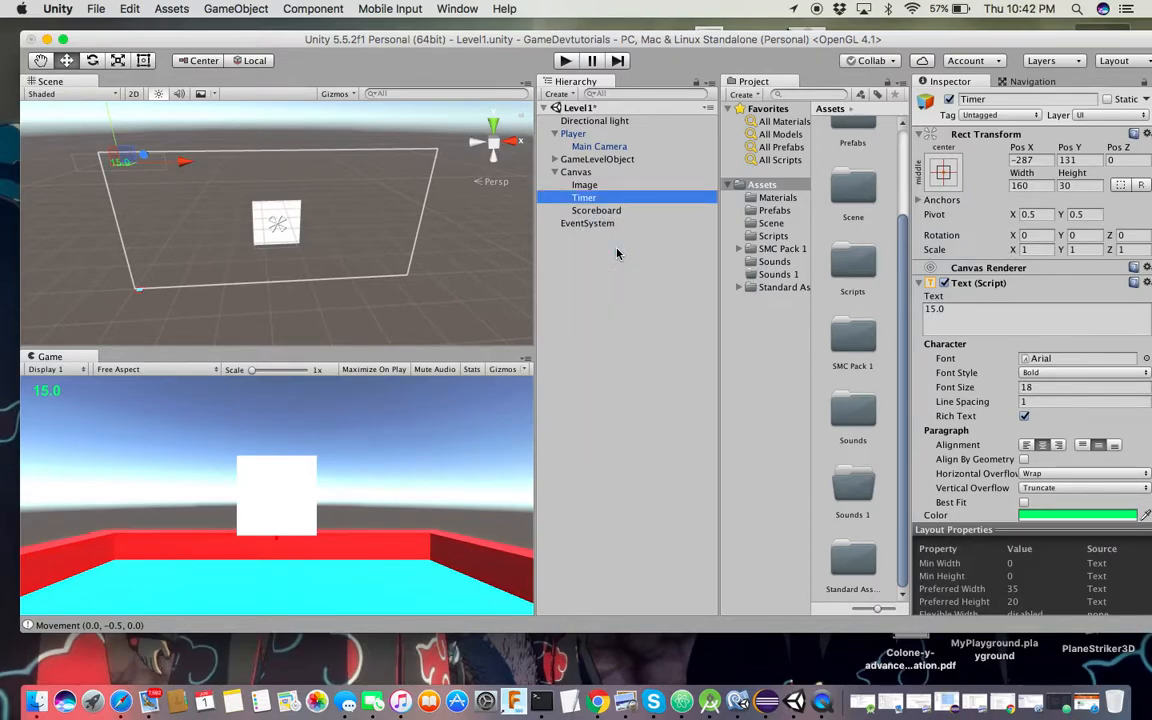
pyautogui.click(588, 186)
pyautogui.rightClick(588, 186)
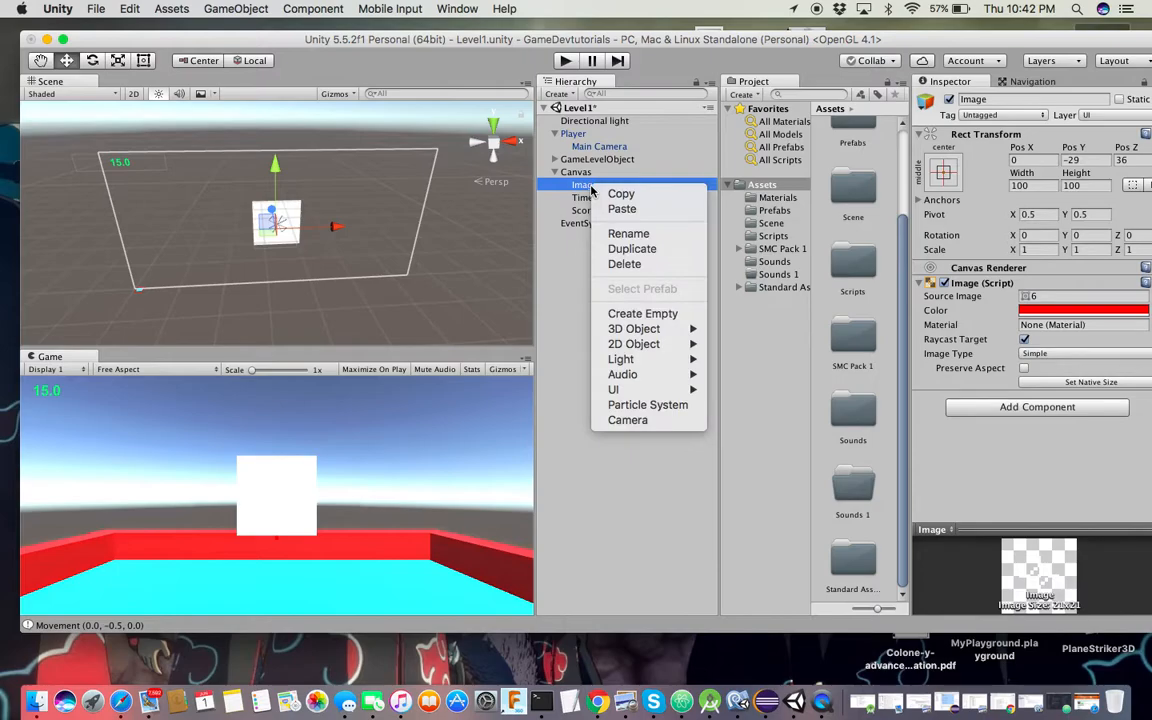
pyautogui.click(614, 238)
pyautogui.write('Crosshair')
pyautogui.press('Return')
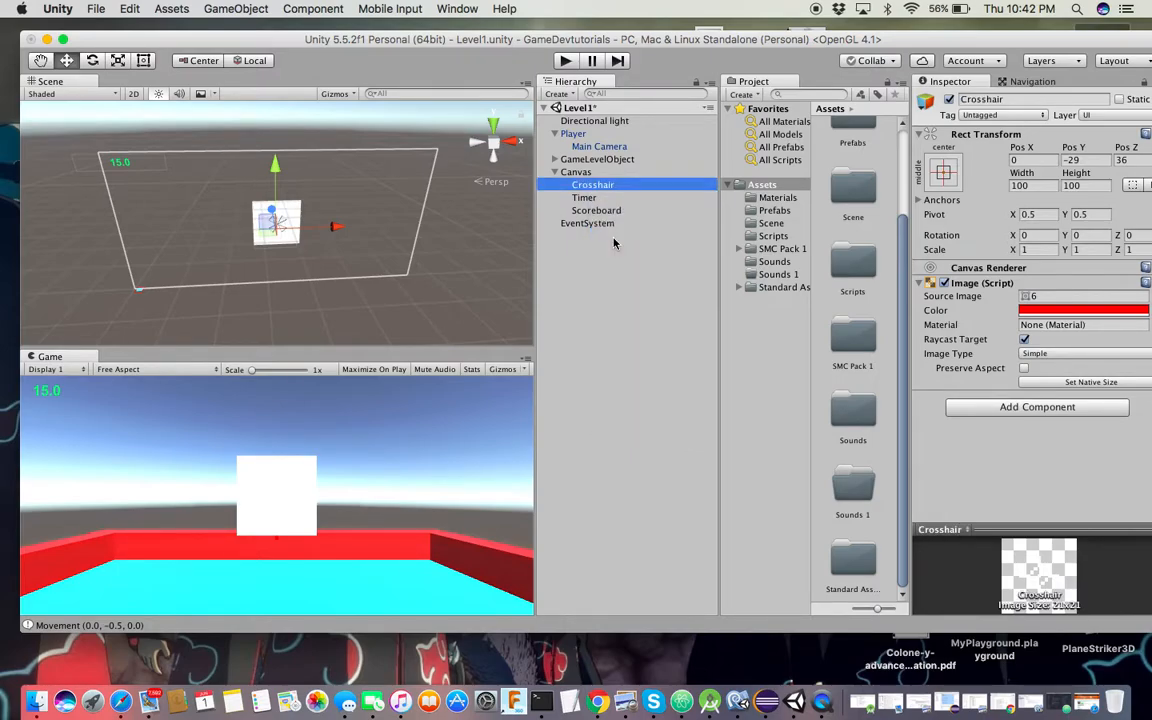
pyautogui.click(605, 211)
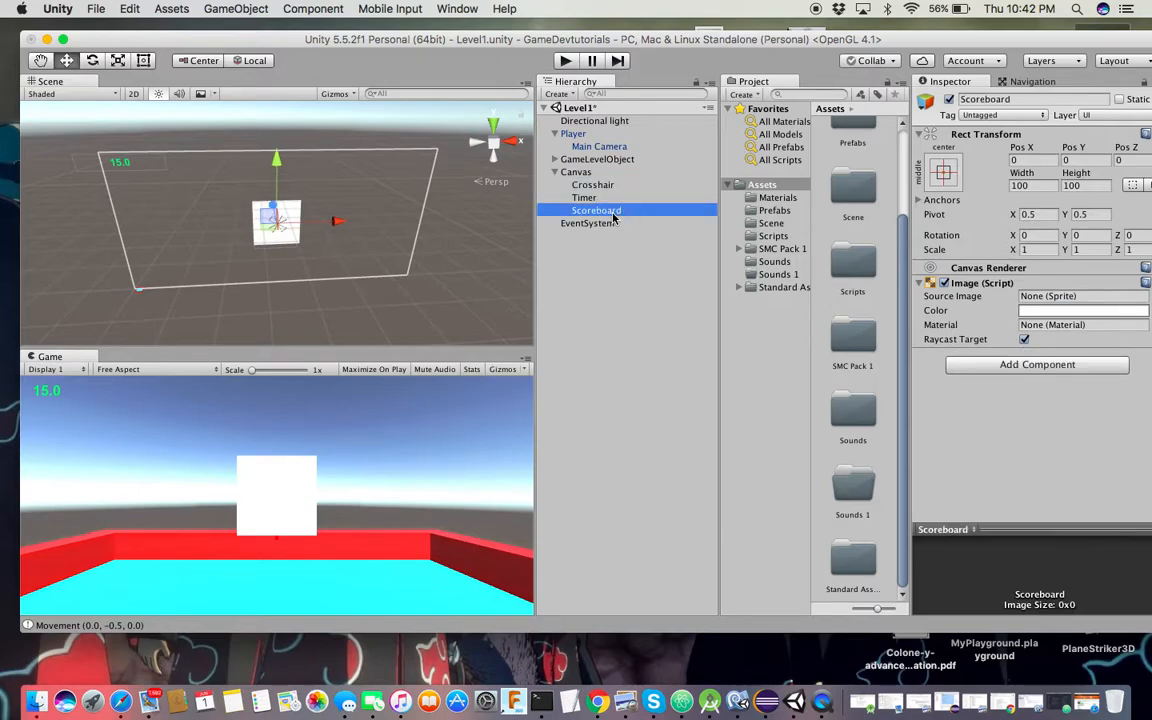
# Try several sprites and set the Scoreboard's Source Image to InputFieldBackground
pyautogui.moveTo(828, 37); pyautogui.dragTo(741, 36)
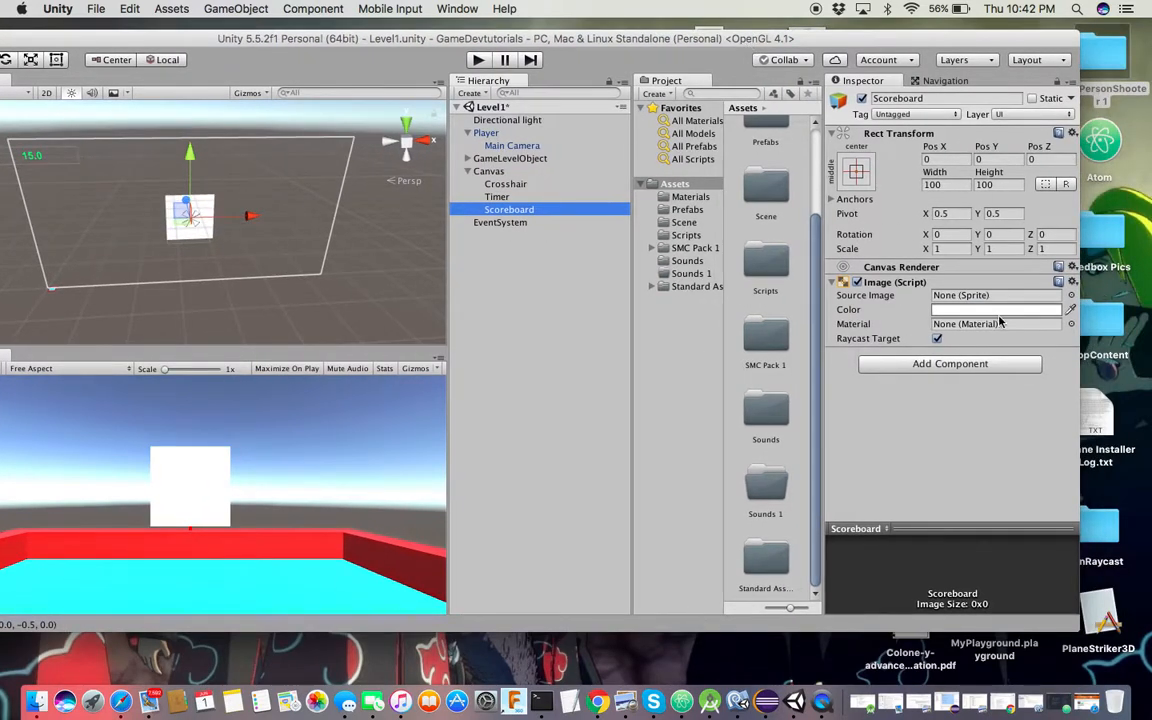
pyautogui.click(1070, 295)
pyautogui.scroll(-5, 60, 200)
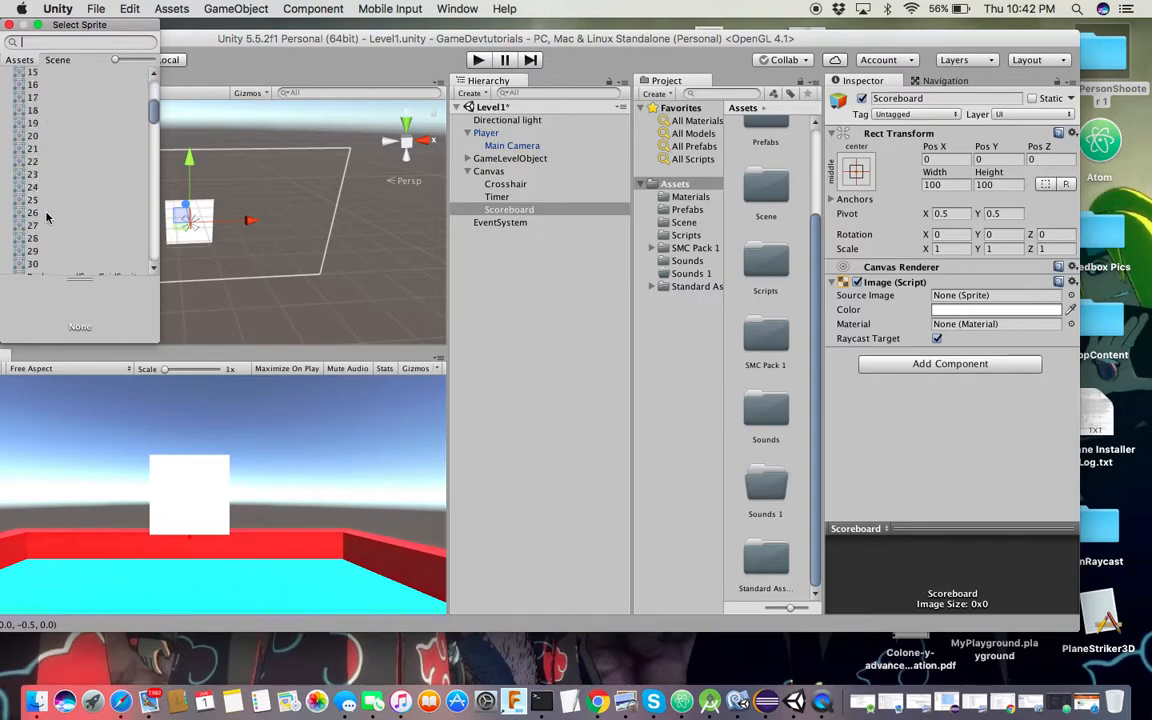
pyautogui.scroll(6, 47, 217)
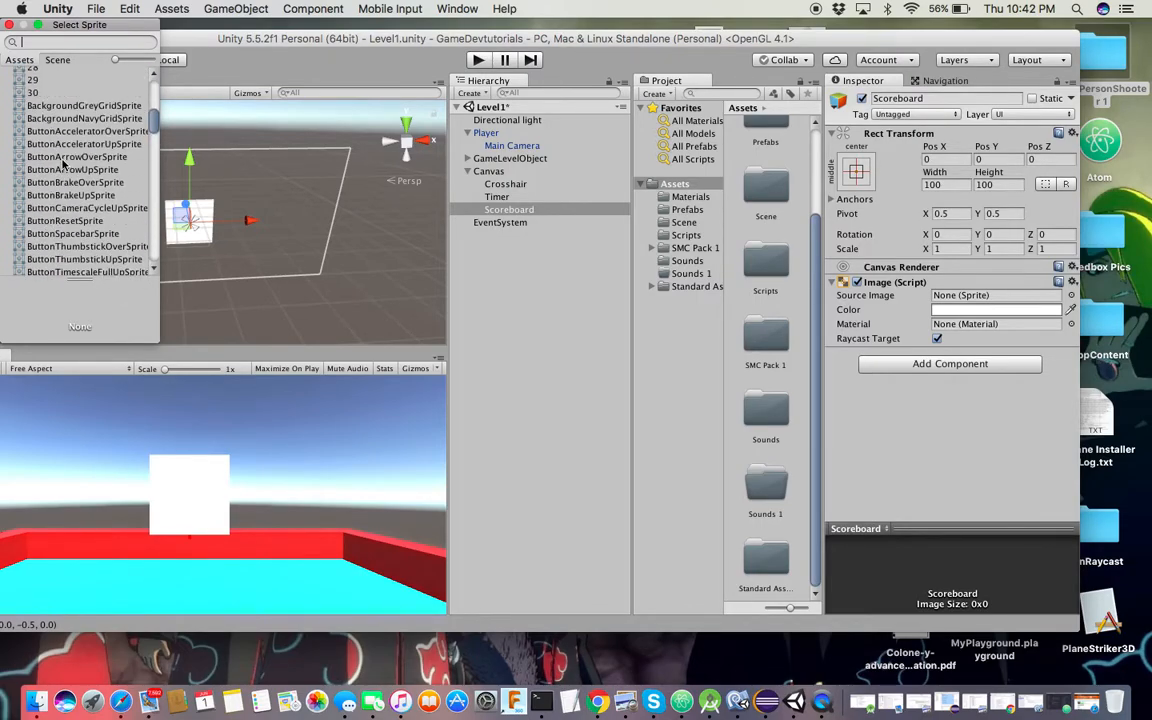
pyautogui.click(60, 146)
pyautogui.click(65, 208)
pyautogui.scroll(-5, 66, 205)
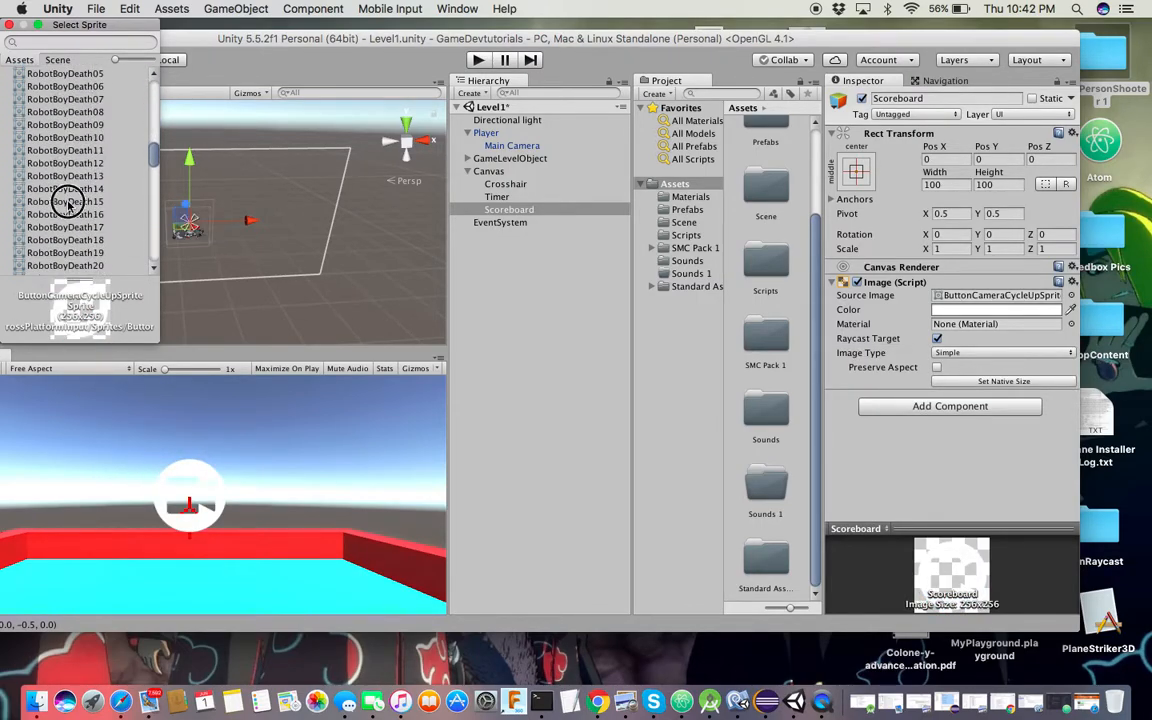
pyautogui.click(68, 205)
pyautogui.scroll(-5, 68, 205)
pyautogui.click(68, 202)
pyautogui.scroll(-5, 68, 205)
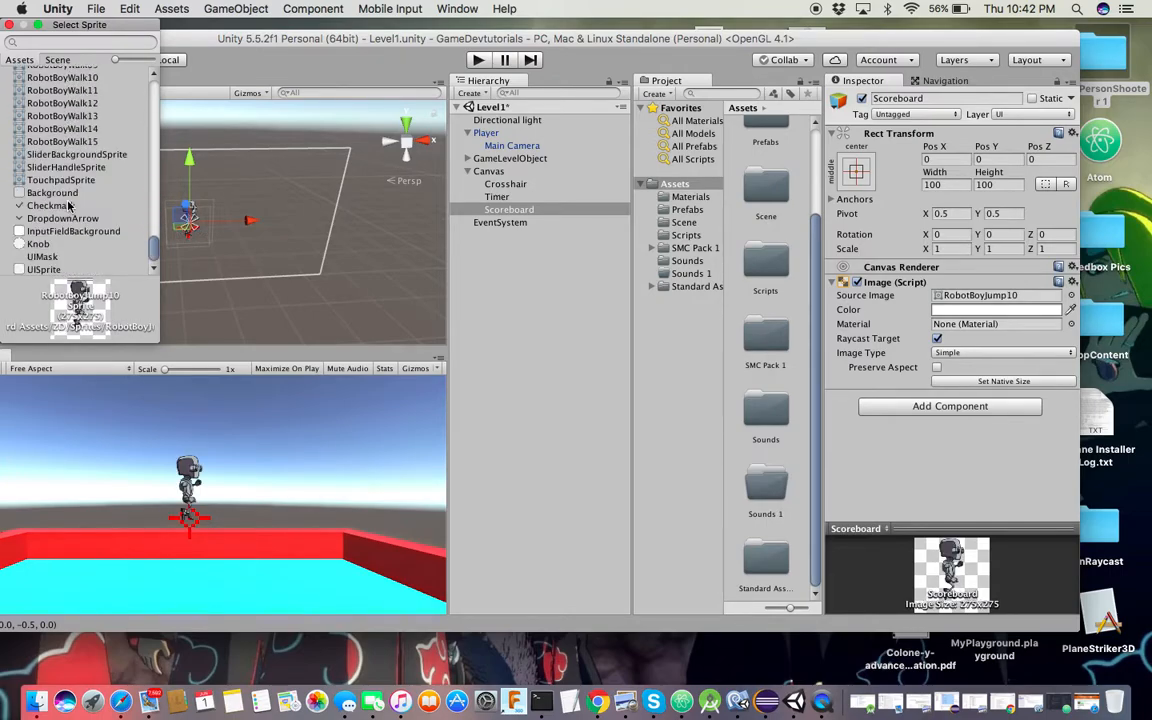
pyautogui.click(68, 205)
pyautogui.click(67, 194)
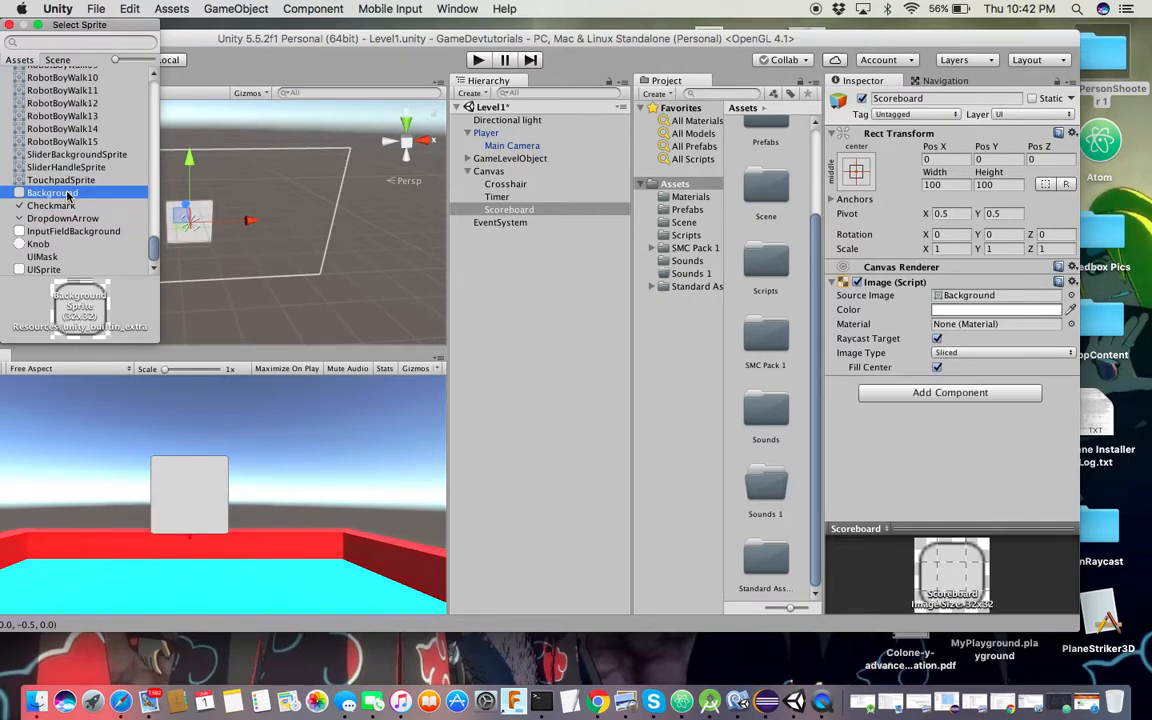
pyautogui.click(71, 232)
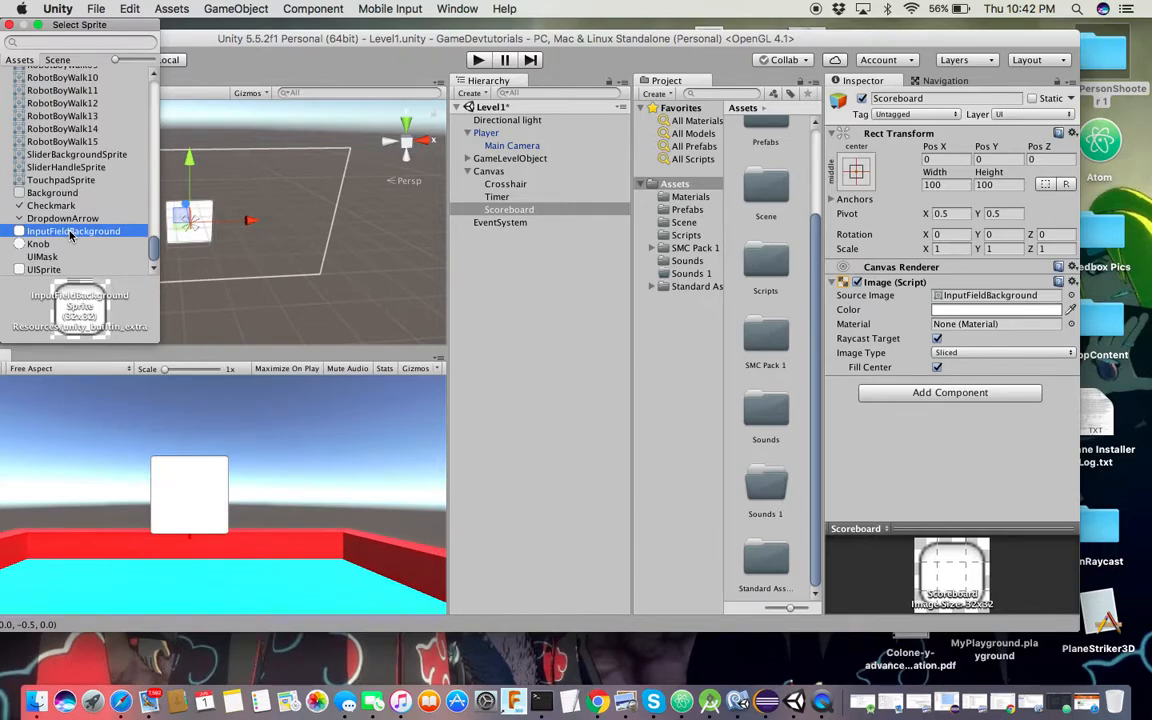
pyautogui.doubleClick(70, 233)
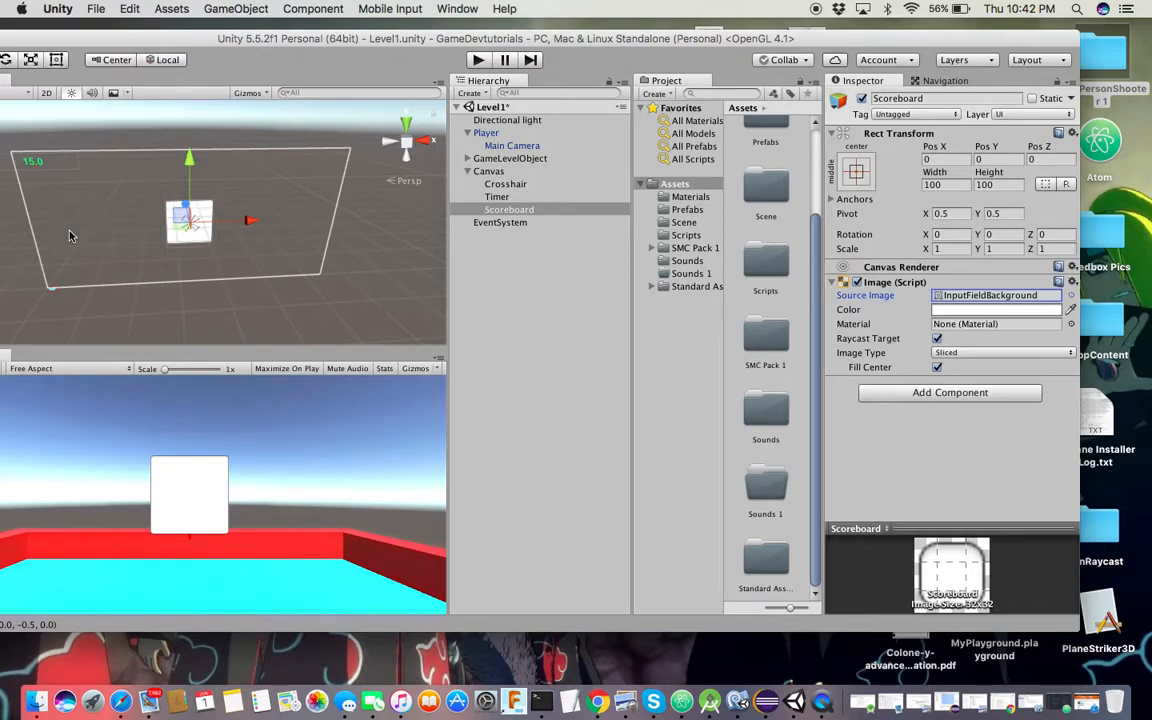
# Colour the Scoreboard blue (002CFFFF) and raise it above the crosshair
pyautogui.click(1040, 310)
pyautogui.moveTo(395, 148); pyautogui.dragTo(427, 84)
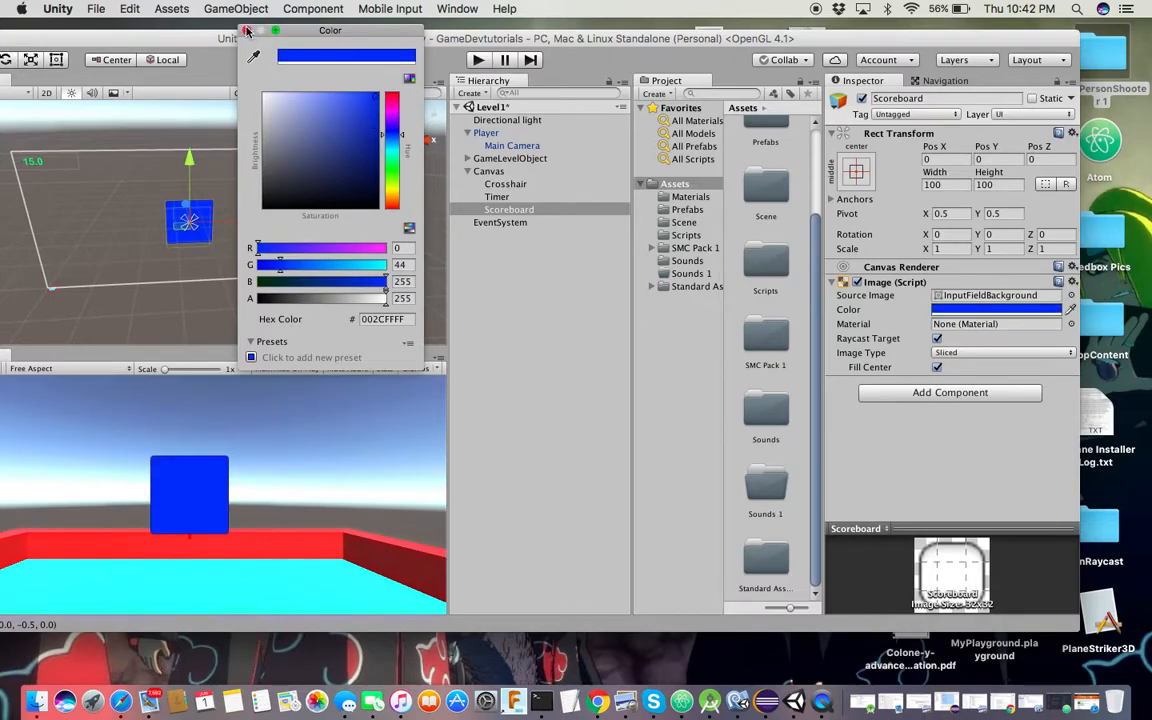
pyautogui.click(247, 31)
pyautogui.moveTo(189, 158); pyautogui.dragTo(193, 116)
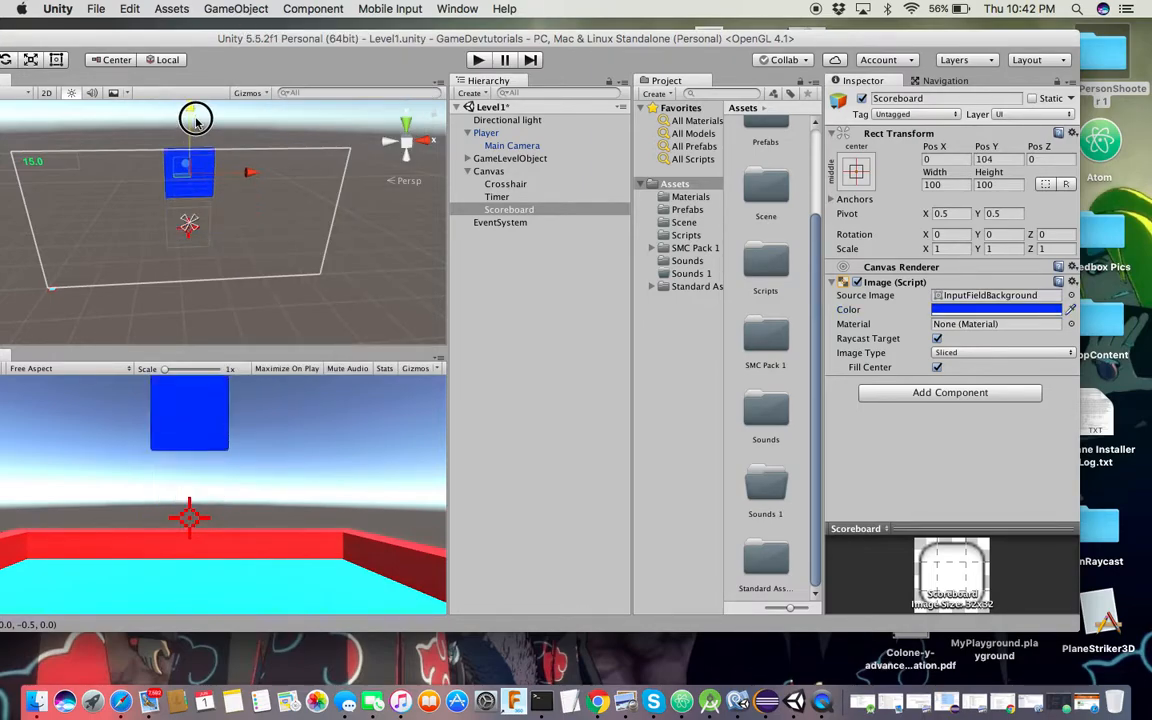
# Move and scale the Scoreboard into a flat, wide bar at the top-right (Pos X 253, Pos Y 124)
pyautogui.moveTo(253, 173); pyautogui.dragTo(336, 172)
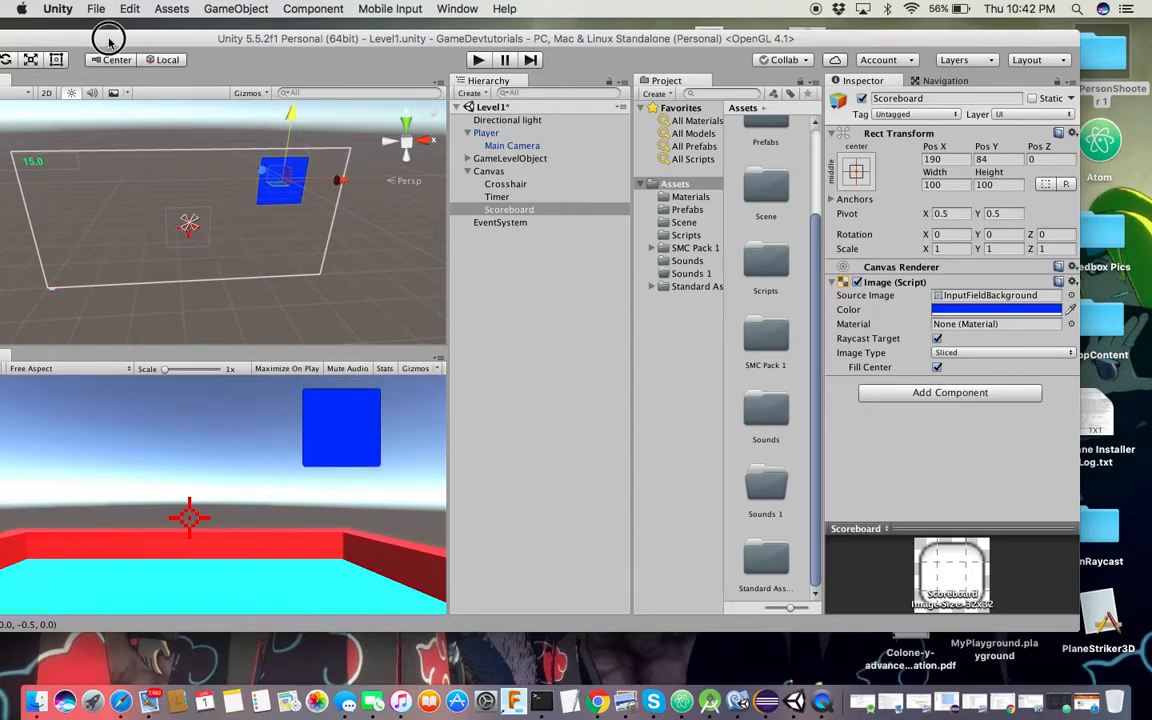
pyautogui.moveTo(95, 37); pyautogui.dragTo(179, 38)
pyautogui.moveTo(376, 107)
pyautogui.mouseDown()
pyautogui.moveTo(379, 153)
pyautogui.moveTo(363, 98)
pyautogui.moveTo(366, 108)
pyautogui.mouseUp()
pyautogui.click(62, 61)
pyautogui.moveTo(426, 160); pyautogui.dragTo(457, 165)
pyautogui.moveTo(405, 112); pyautogui.dragTo(405, 110)
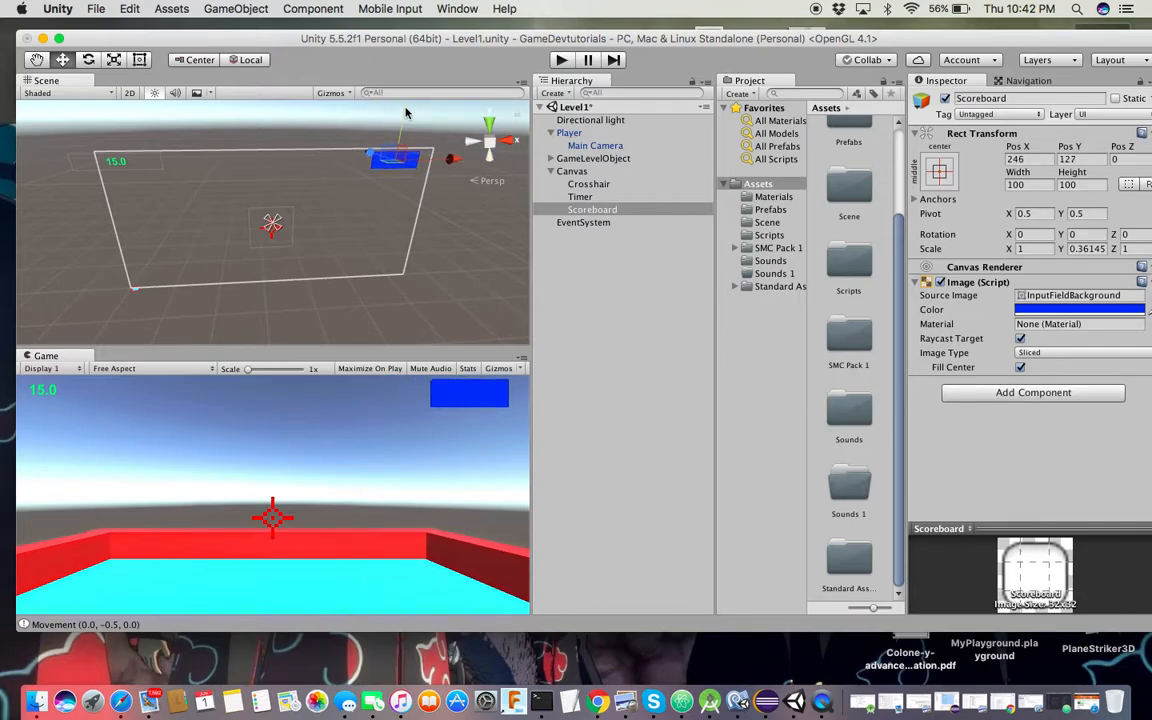
pyautogui.click(115, 62)
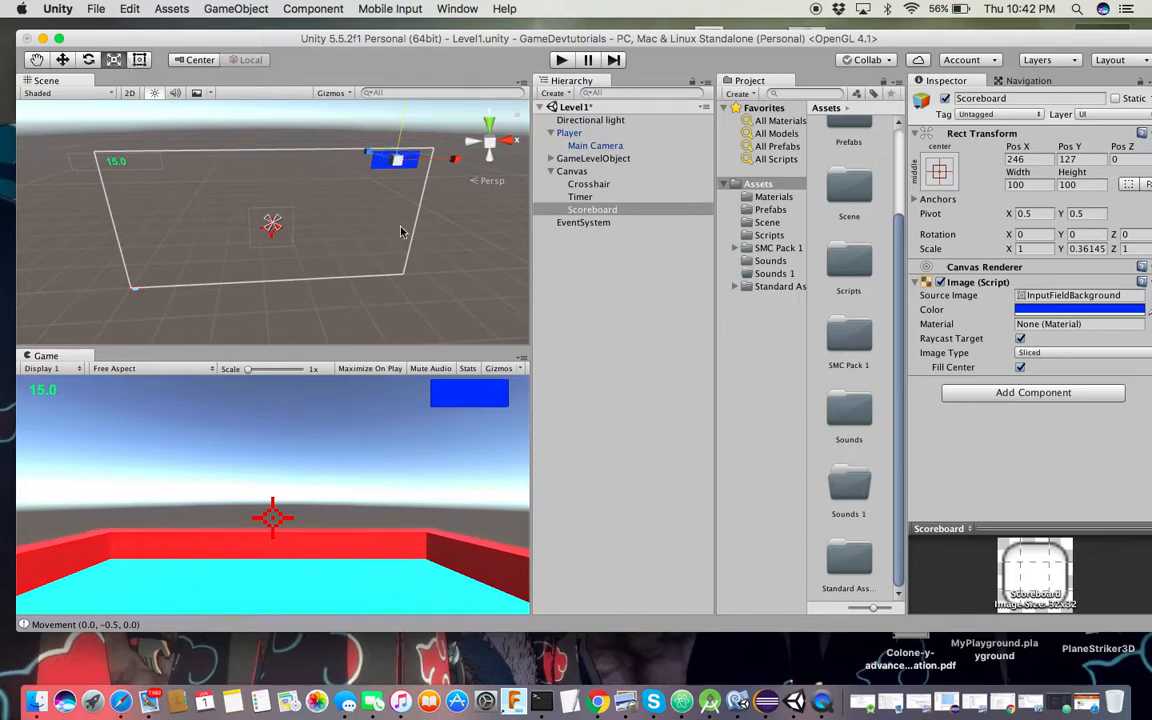
pyautogui.moveTo(369, 152); pyautogui.dragTo(359, 140)
pyautogui.moveTo(449, 161); pyautogui.dragTo(455, 158)
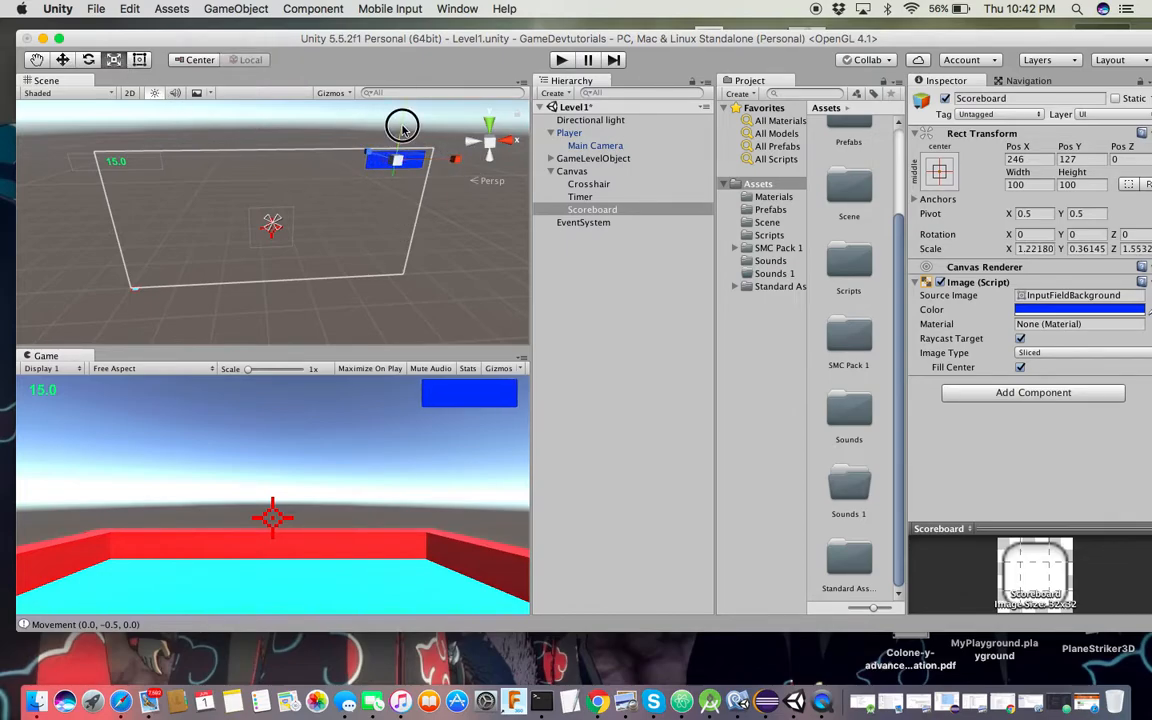
pyautogui.moveTo(401, 110)
pyautogui.mouseDown()
pyautogui.moveTo(399, 85)
pyautogui.moveTo(403, 130)
pyautogui.mouseUp()
pyautogui.click(62, 60)
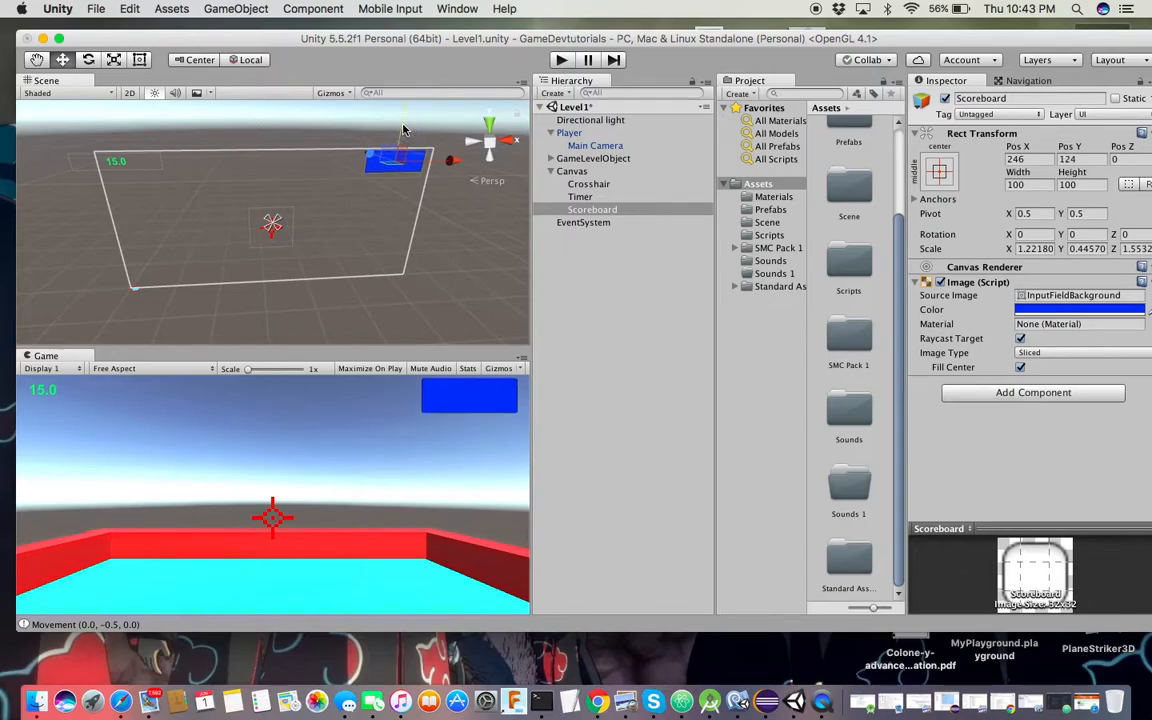
pyautogui.moveTo(449, 171); pyautogui.dragTo(452, 166)
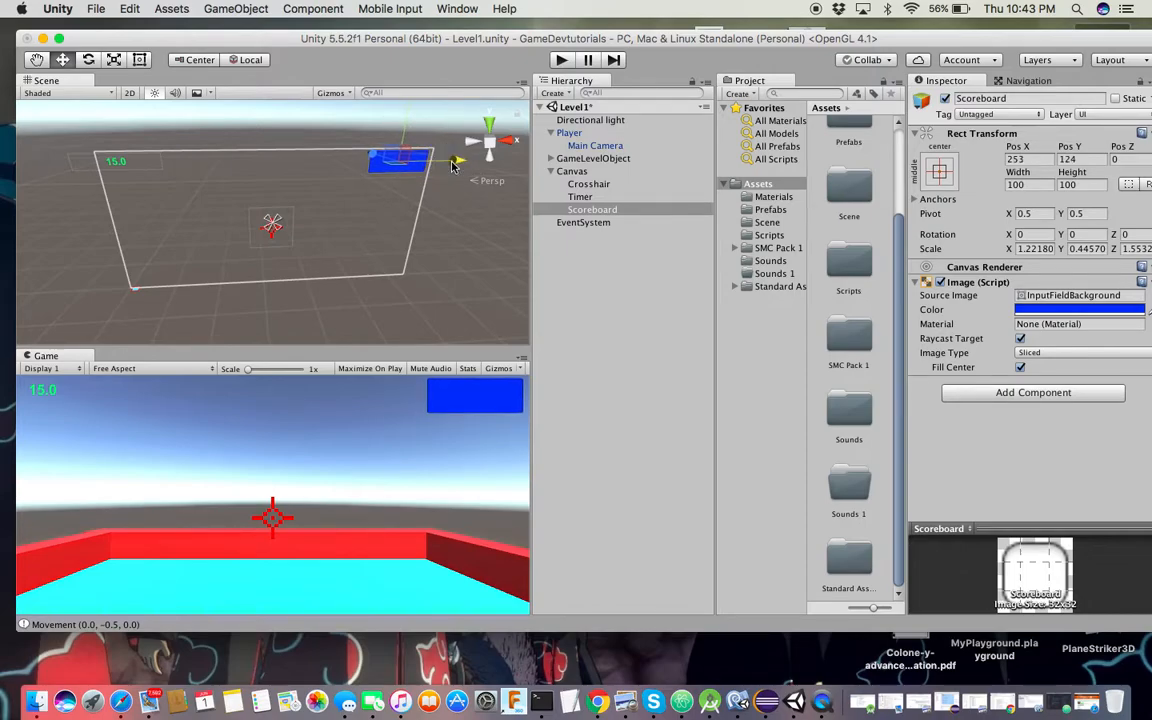
# Compare Tiled, Simple and Filled image types, leave the Scoreboard Sliced, and save the scene
pyautogui.click(1025, 353)
pyautogui.click(1033, 368)
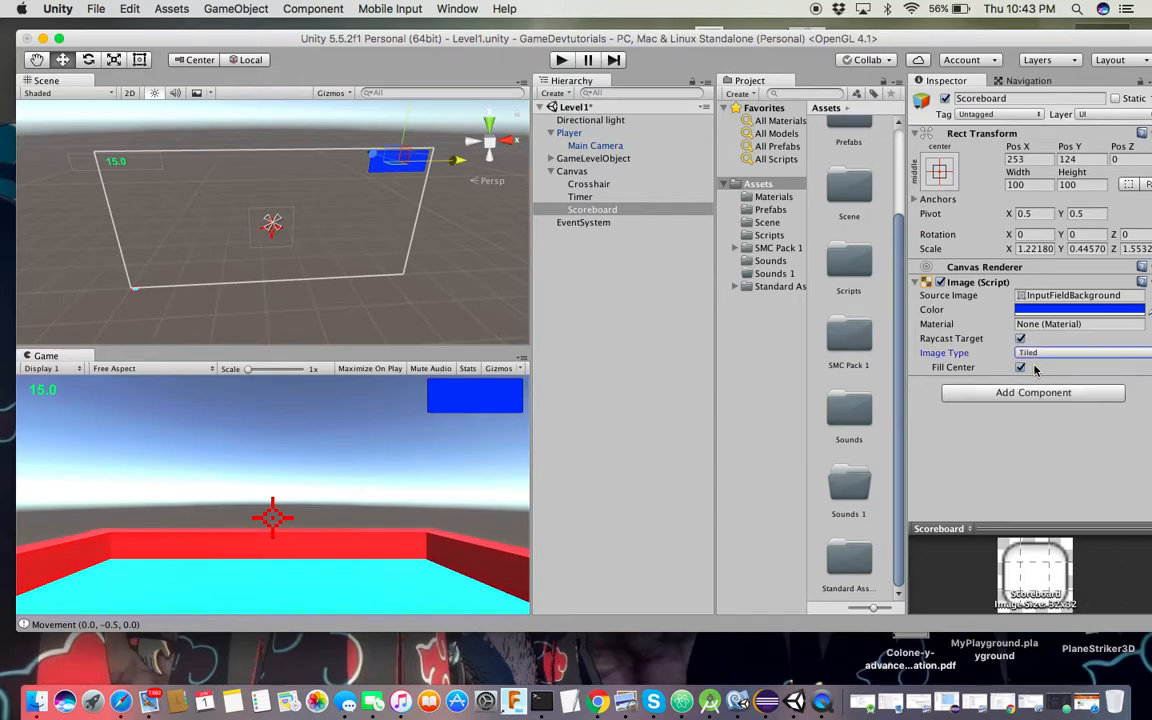
pyautogui.click(1035, 354)
pyautogui.click(1047, 328)
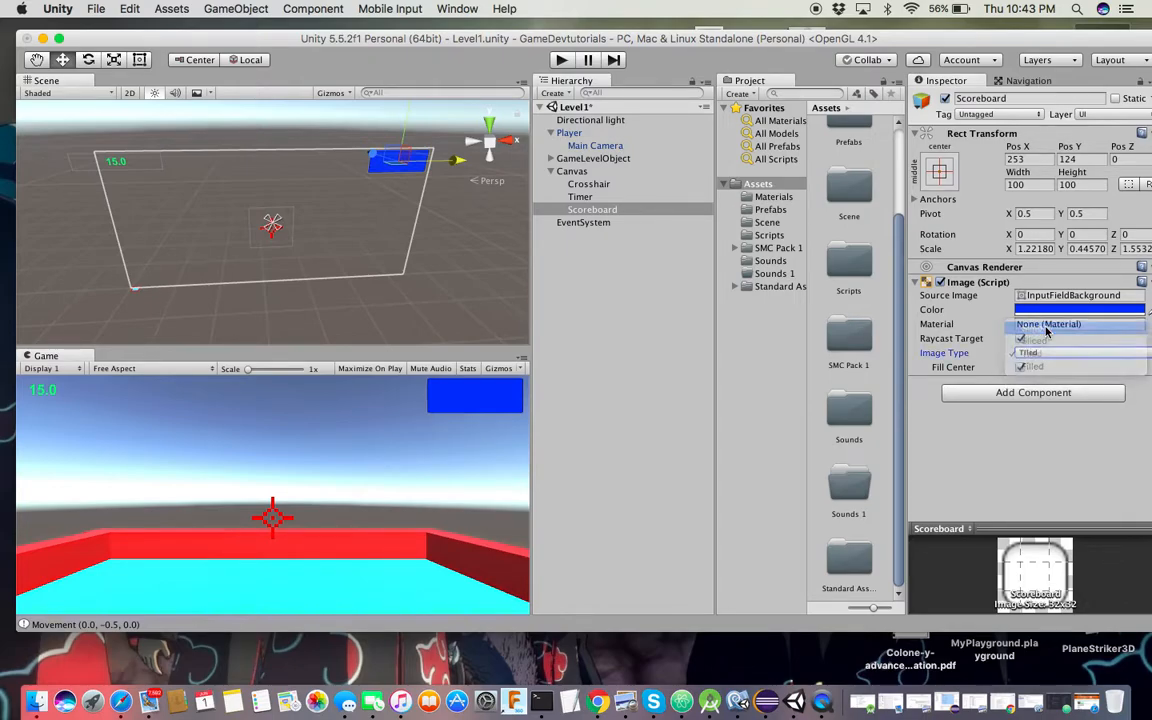
pyautogui.click(1038, 352)
pyautogui.click(1037, 393)
pyautogui.click(1038, 353)
pyautogui.click(1037, 330)
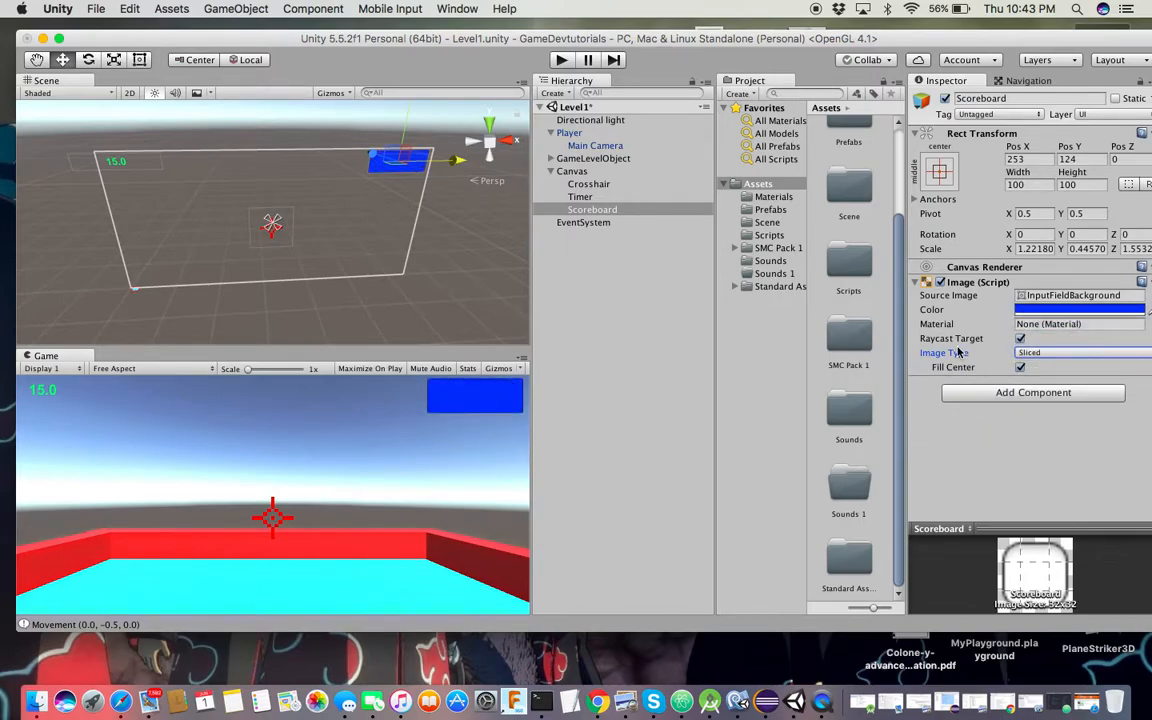
pyautogui.press('super+s')
# Add a Text child to the Scoreboard reading 0 in bold at font size 18
pyautogui.rightClick(624, 212)
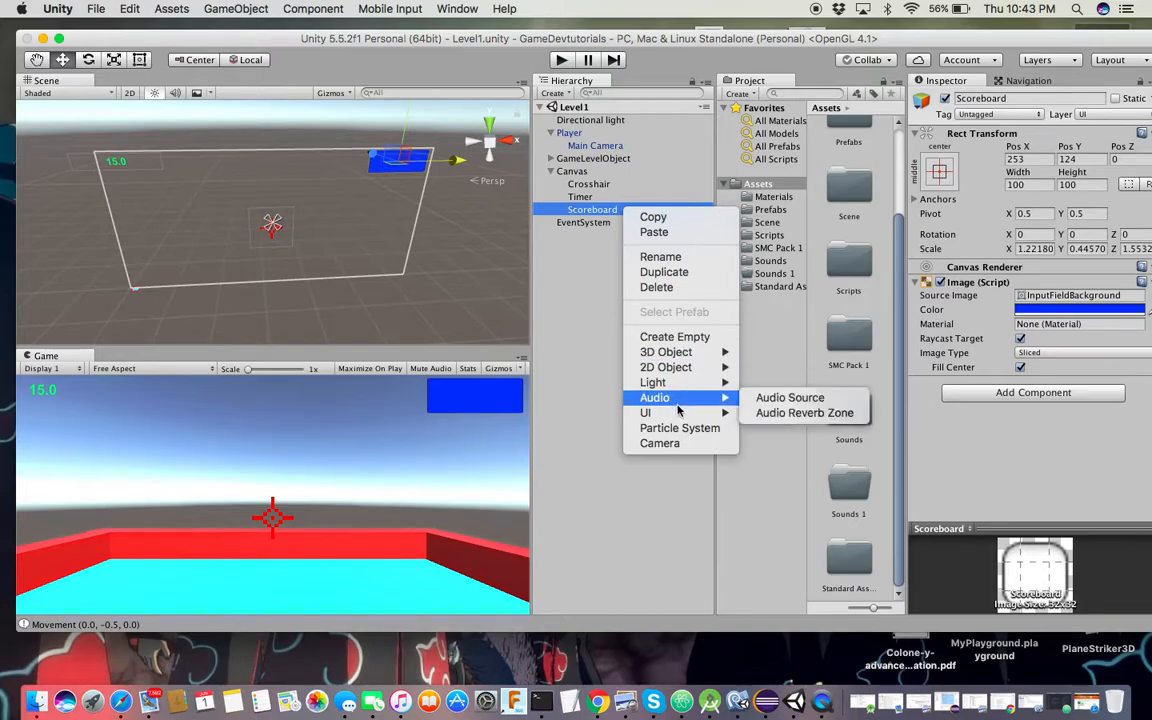
pyautogui.moveTo(662, 412)
pyautogui.click(779, 417)
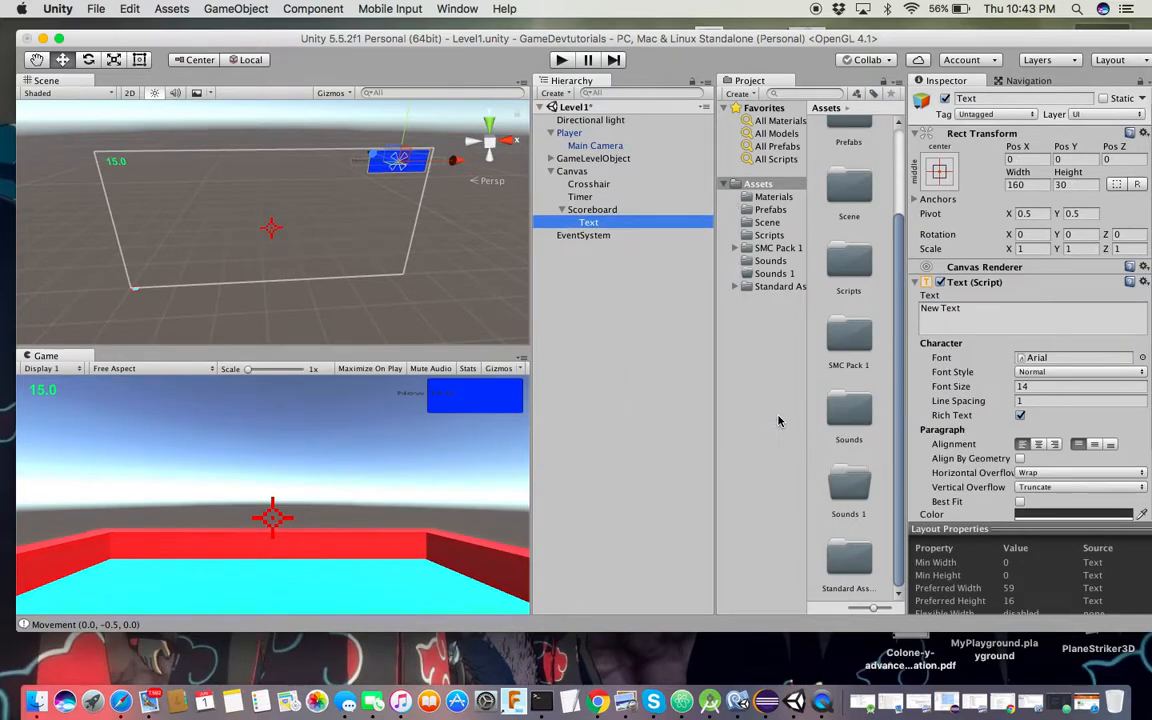
pyautogui.click(962, 316)
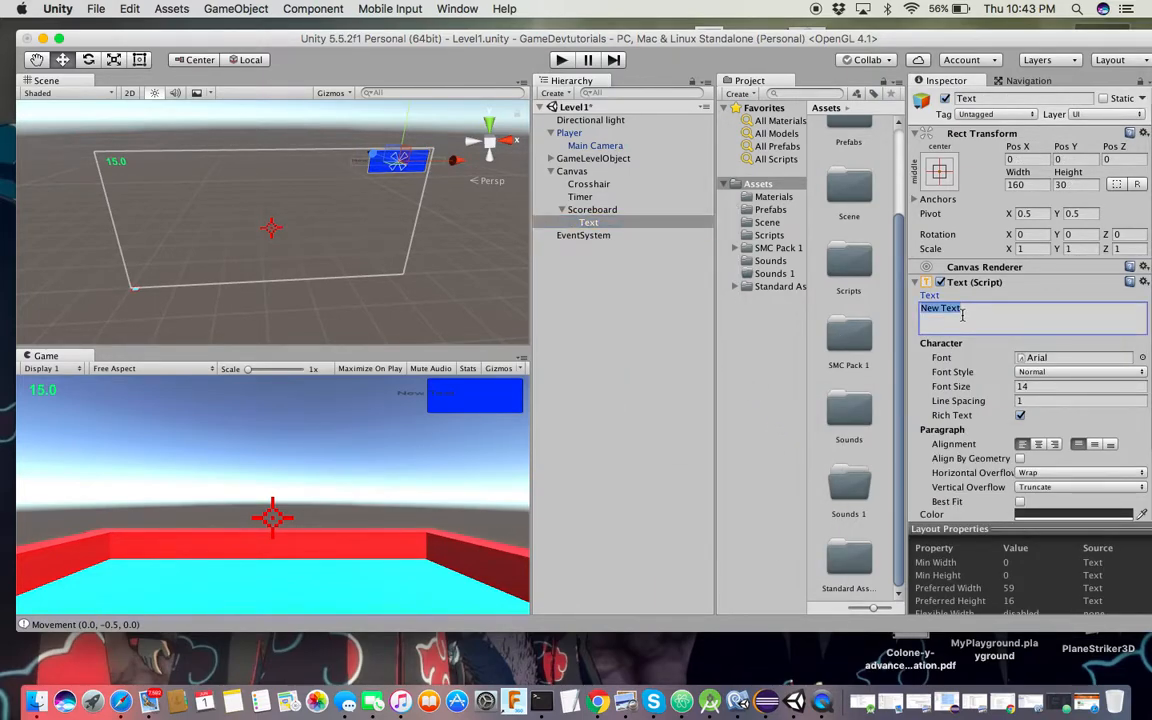
pyautogui.press('BackSpace')
pyautogui.write(')')
pyautogui.click(1029, 387)
pyautogui.write('18')
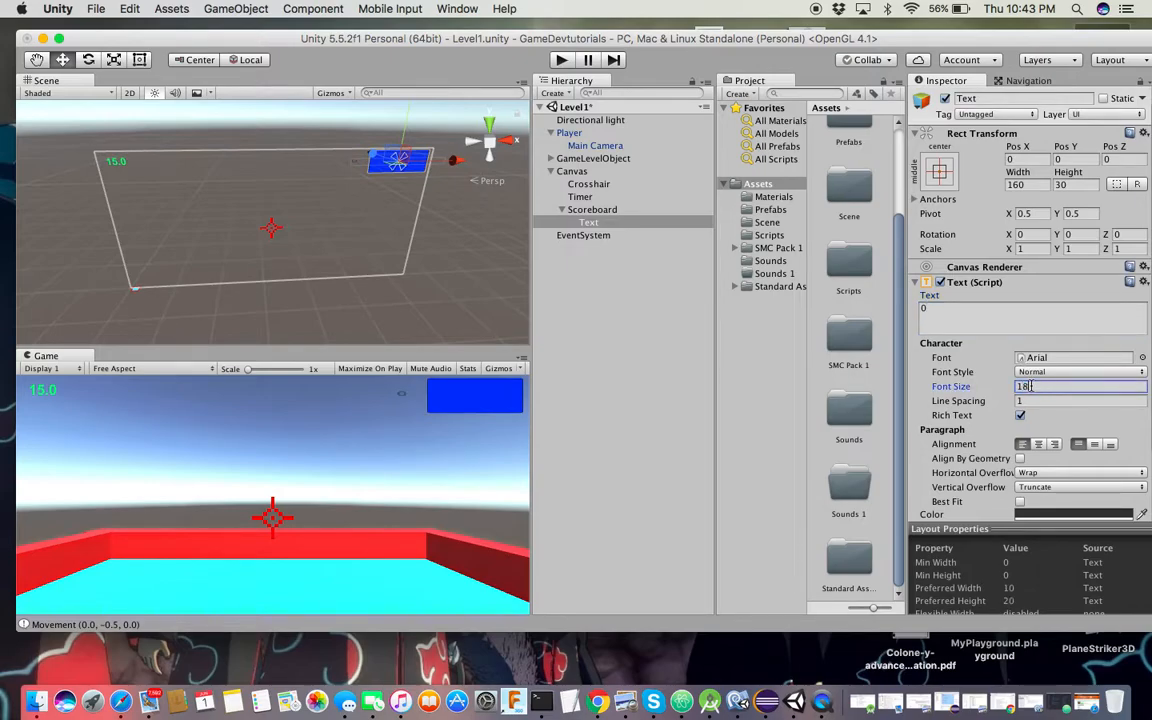
pyautogui.click(1060, 373)
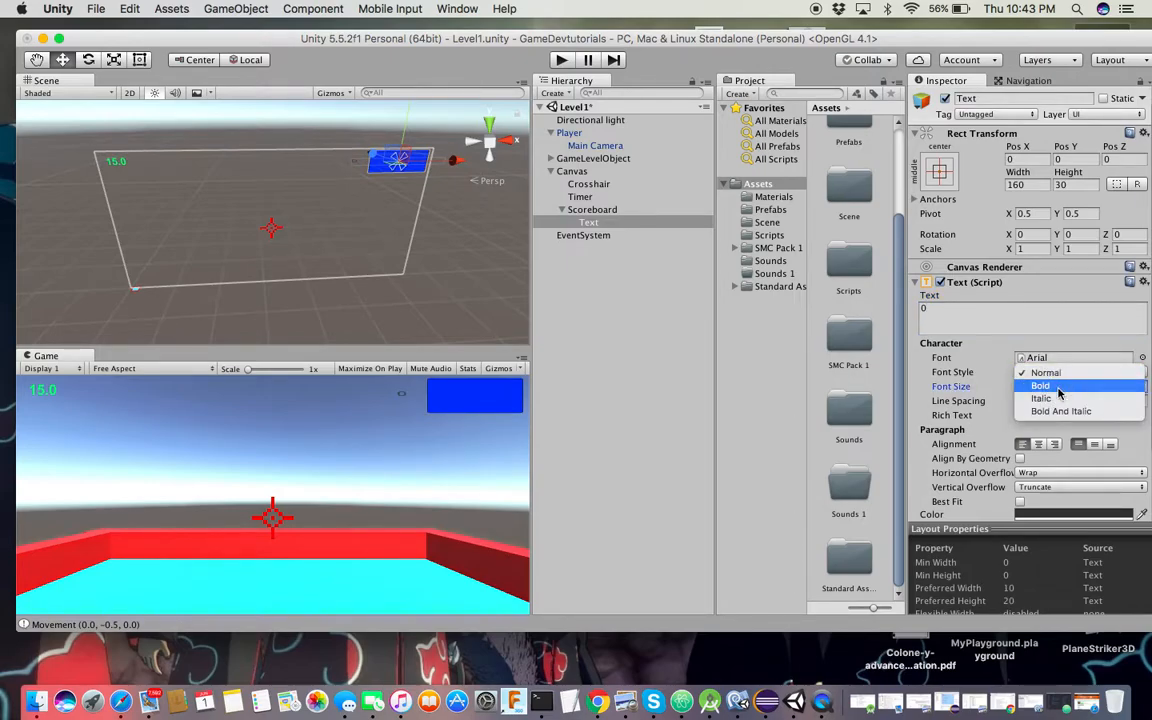
pyautogui.click(1058, 387)
pyautogui.click(124, 61)
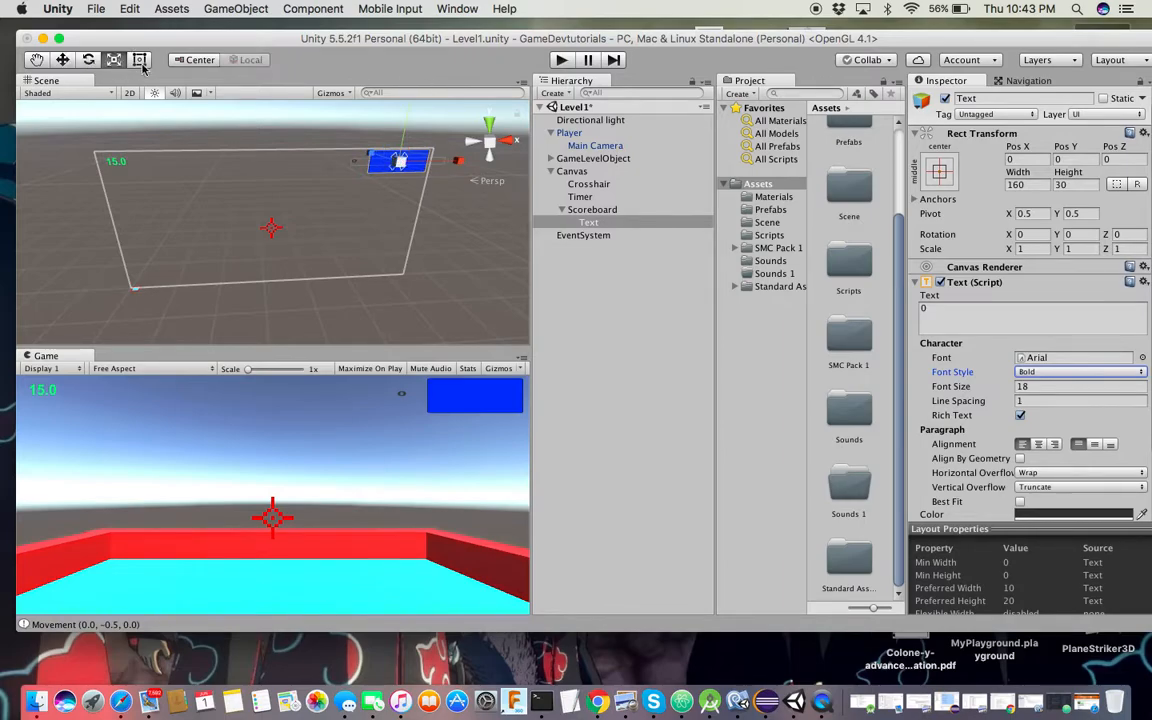
# Enlarge the score 0 and move it into the blue Scoreboard box
pyautogui.moveTo(413, 131); pyautogui.dragTo(424, 44)
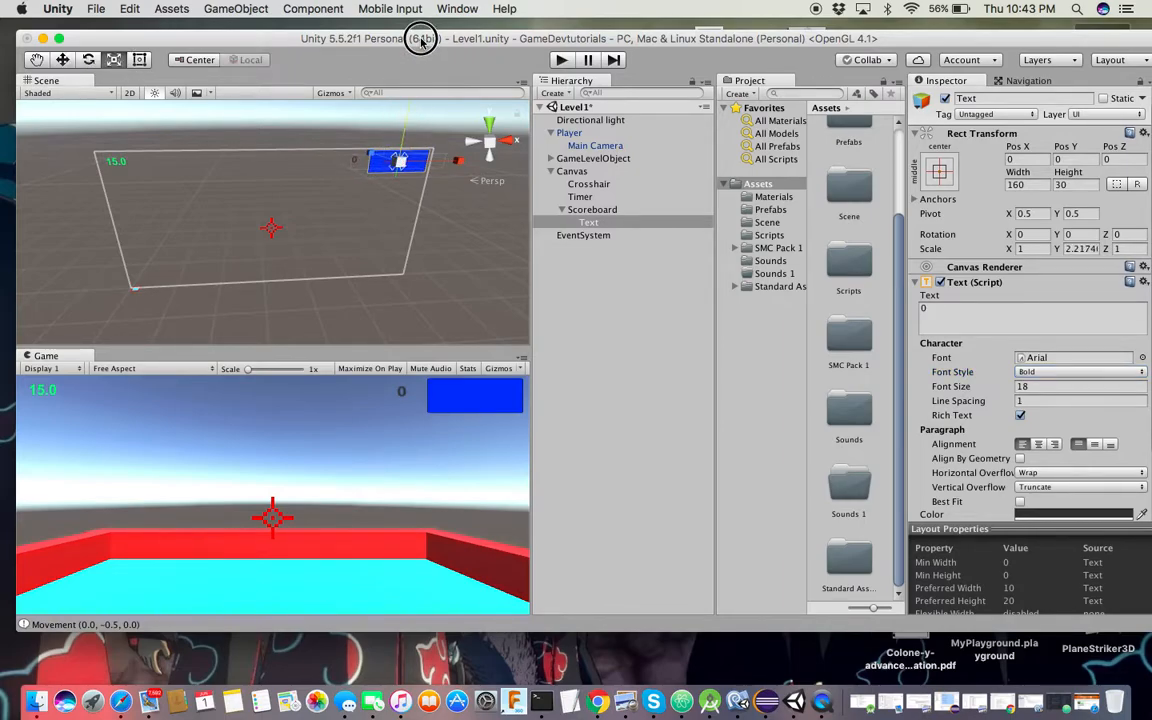
pyautogui.moveTo(457, 160); pyautogui.dragTo(494, 155)
pyautogui.moveTo(404, 131); pyautogui.dragTo(424, 80)
pyautogui.click(68, 60)
pyautogui.moveTo(465, 167); pyautogui.dragTo(532, 166)
pyautogui.moveTo(481, 118)
pyautogui.mouseDown()
pyautogui.moveTo(478, 129)
pyautogui.moveTo(476, 116)
pyautogui.mouseUp()
# Centre the score text both ways and fine-tune its size and position (Pos X 139, Pos Y -1)
pyautogui.click(1037, 443)
pyautogui.click(1094, 444)
pyautogui.scroll(-5, 451, 152)
pyautogui.moveTo(420, 118); pyautogui.dragTo(424, 118)
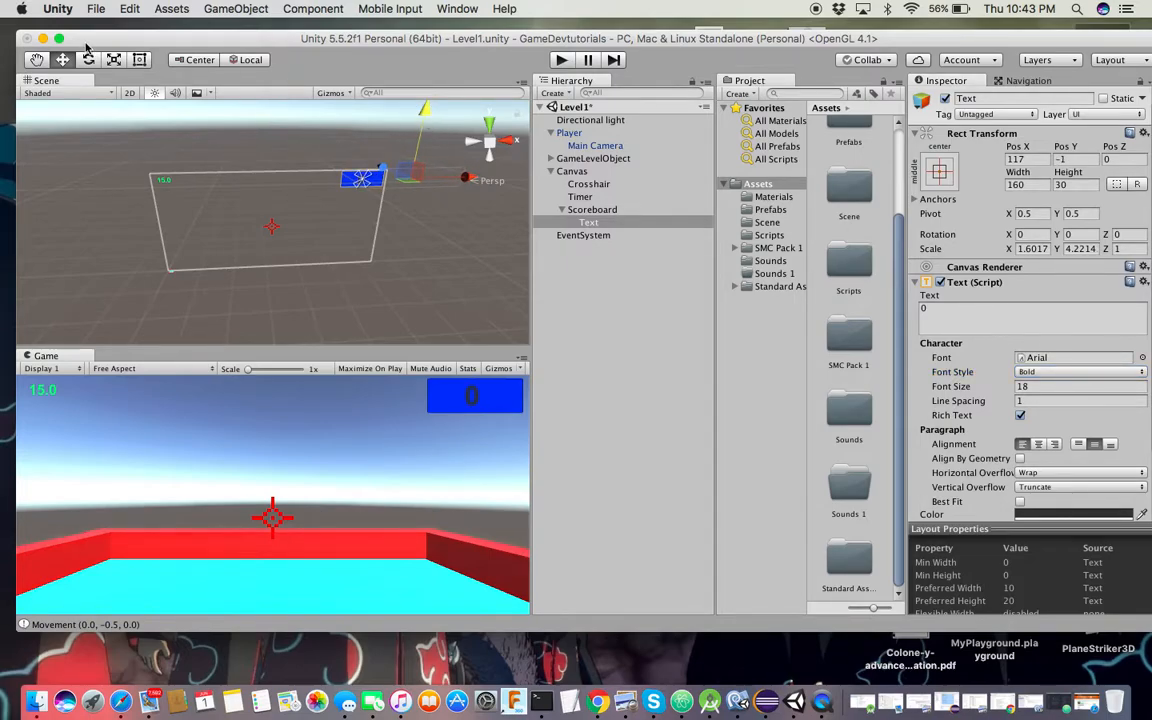
pyautogui.press('t')
pyautogui.moveTo(463, 180)
pyautogui.mouseDown()
pyautogui.moveTo(475, 181)
pyautogui.moveTo(451, 181)
pyautogui.mouseUp()
pyautogui.click(62, 59)
pyautogui.scroll(-2, 1060, 511)
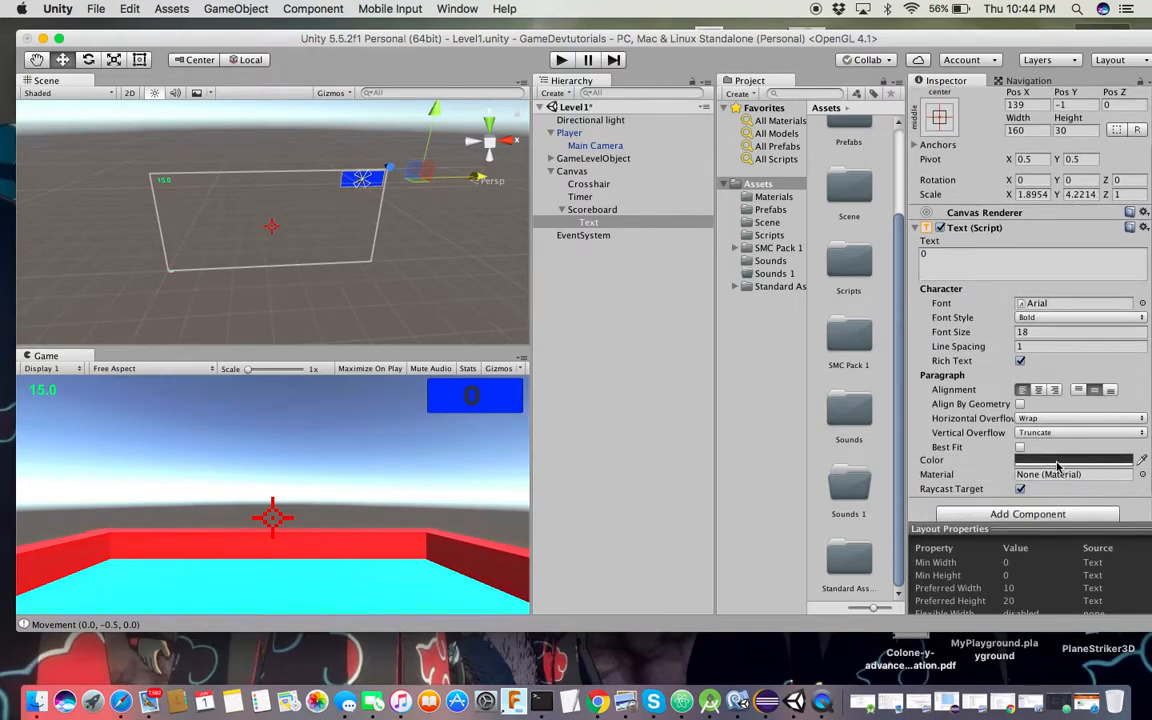
# Set the scoreboard's 0 text colour to red and pause the music that started playing
pyautogui.click(1055, 462)
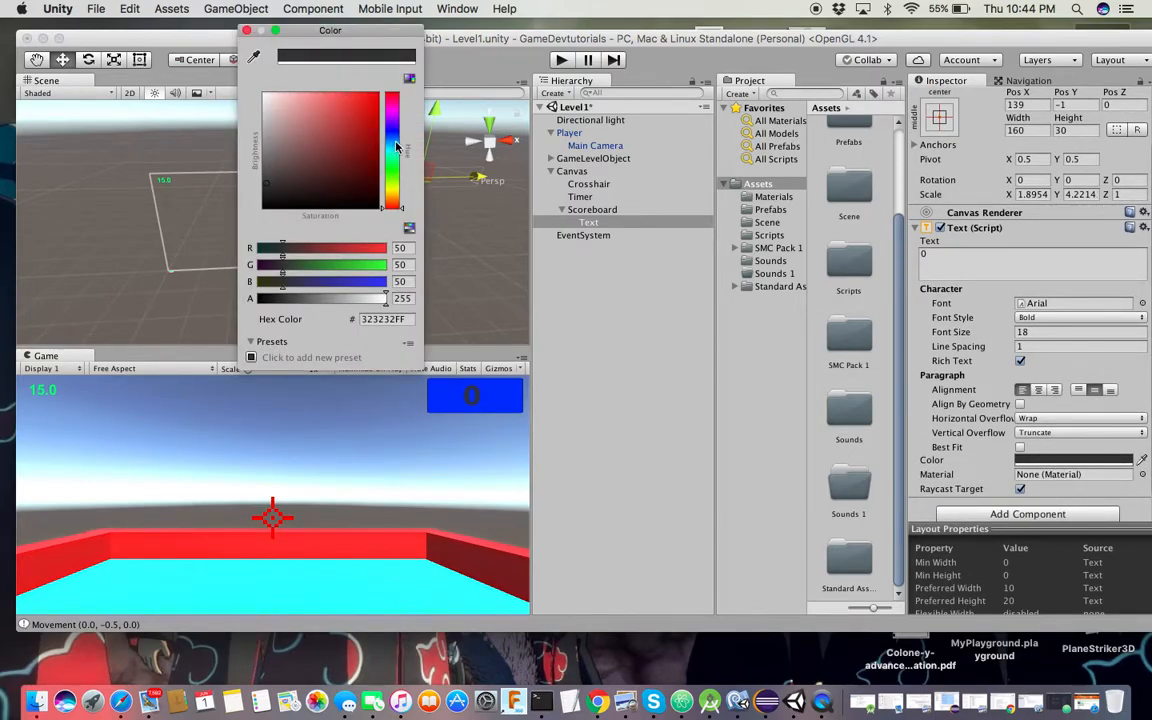
pyautogui.moveTo(397, 202); pyautogui.dragTo(406, 188)
pyautogui.click(364, 163)
pyautogui.moveTo(452, 90); pyautogui.dragTo(454, 88)
pyautogui.moveTo(389, 106); pyautogui.dragTo(412, 97)
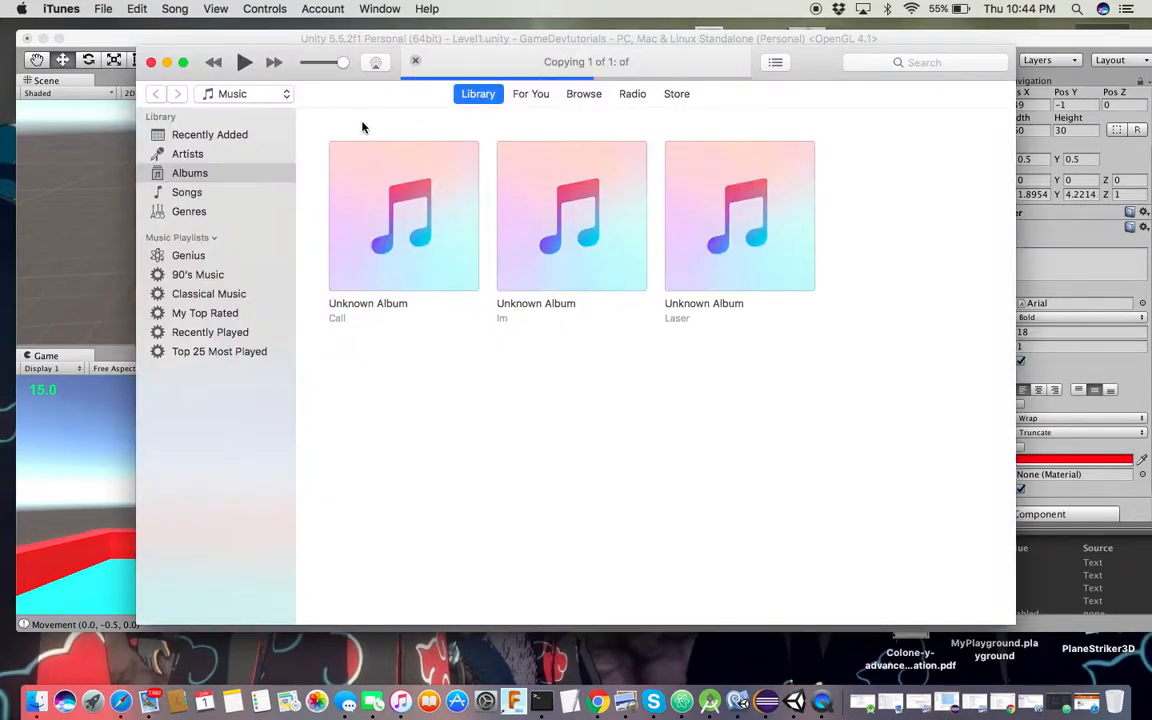
pyautogui.click(243, 62)
pyautogui.click(166, 64)
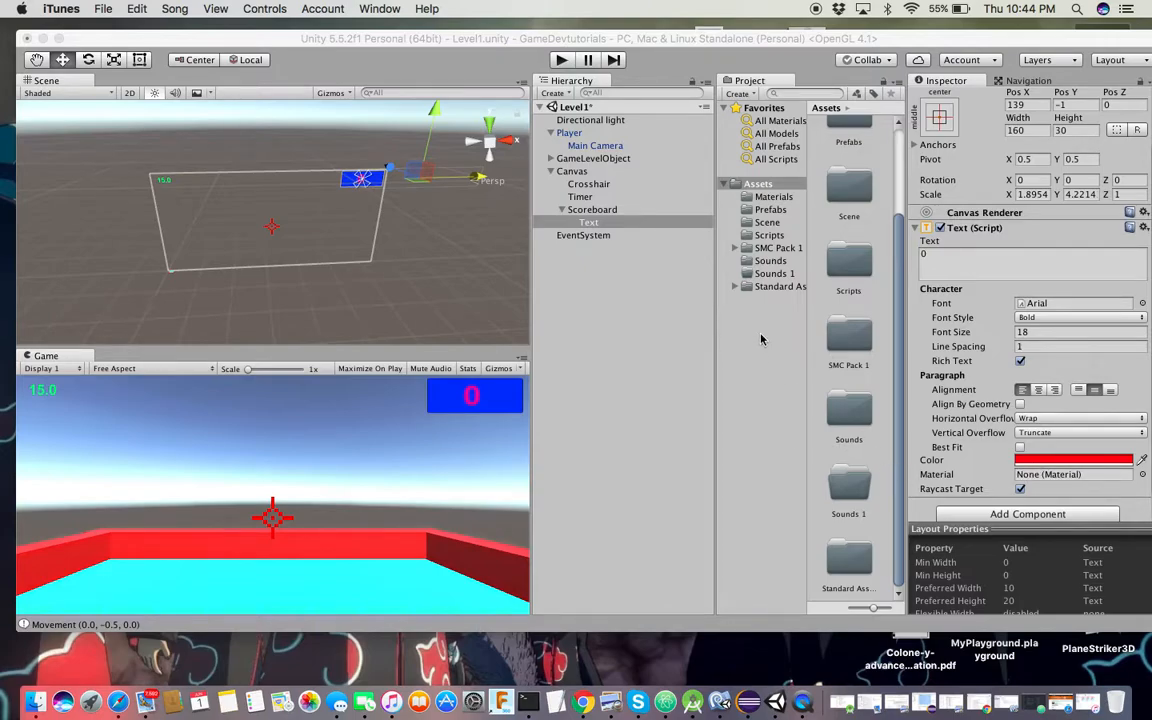
# Rename the Text object to Score and save the Level1 scene
pyautogui.rightClick(598, 222)
pyautogui.click(630, 268)
pyautogui.rightClick(594, 224)
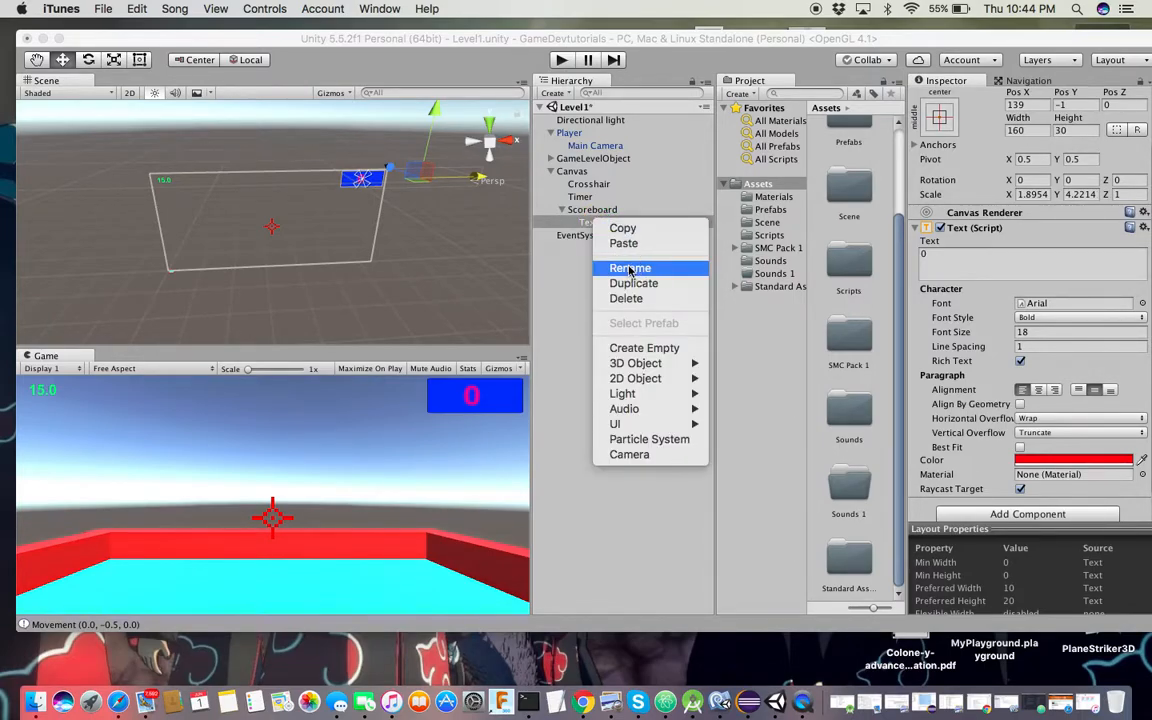
pyautogui.click(628, 268)
pyautogui.click(598, 224)
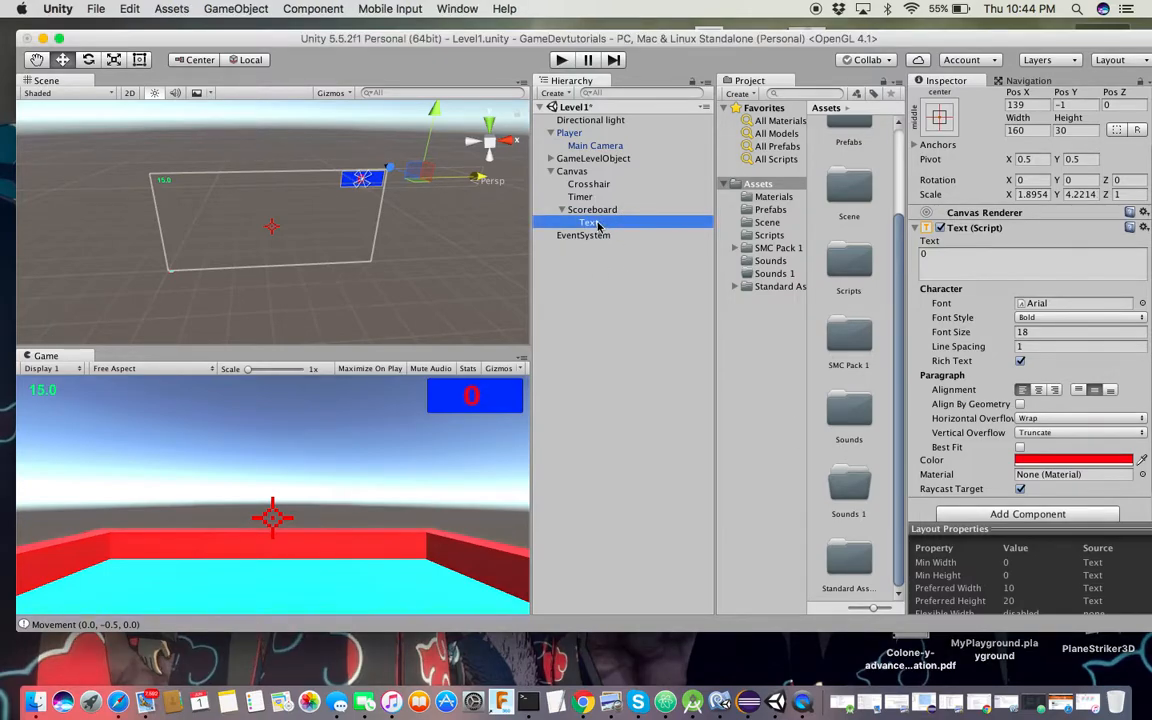
pyautogui.rightClick(598, 226)
pyautogui.click(630, 269)
pyautogui.write('Scor')
pyautogui.press('Return')
pyautogui.press('super+s')
pyautogui.click(563, 210)
# Add an Audio Source component to the Main Camera
pyautogui.click(551, 172)
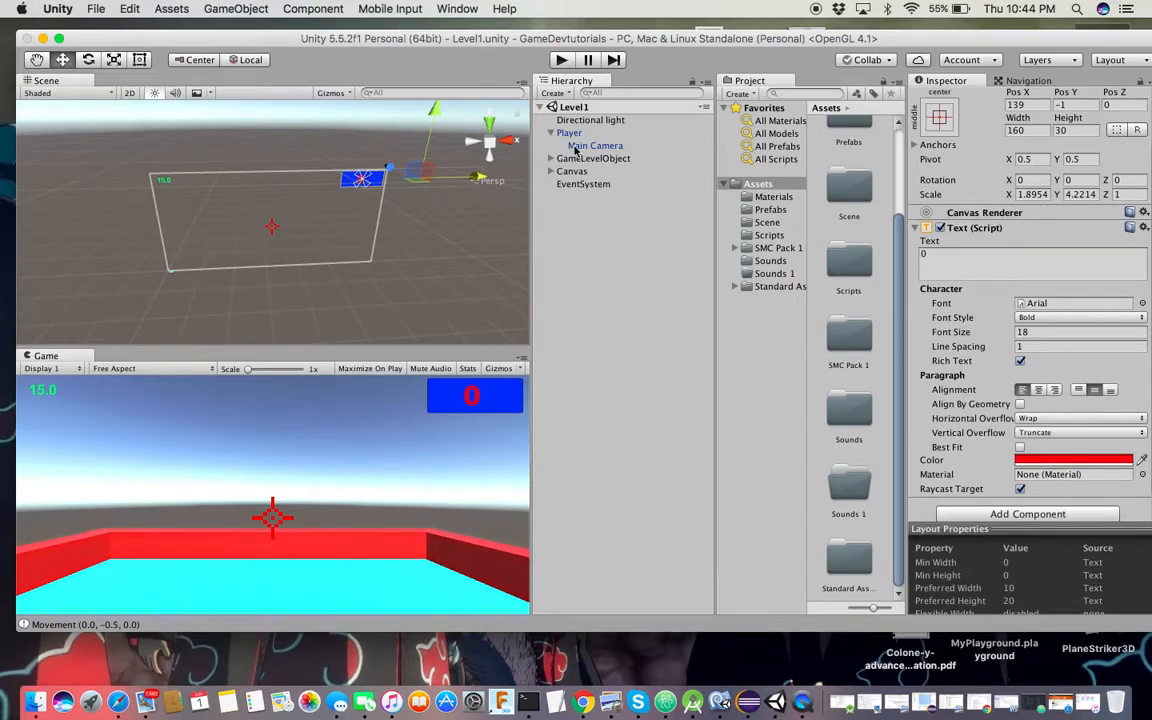
pyautogui.click(545, 145)
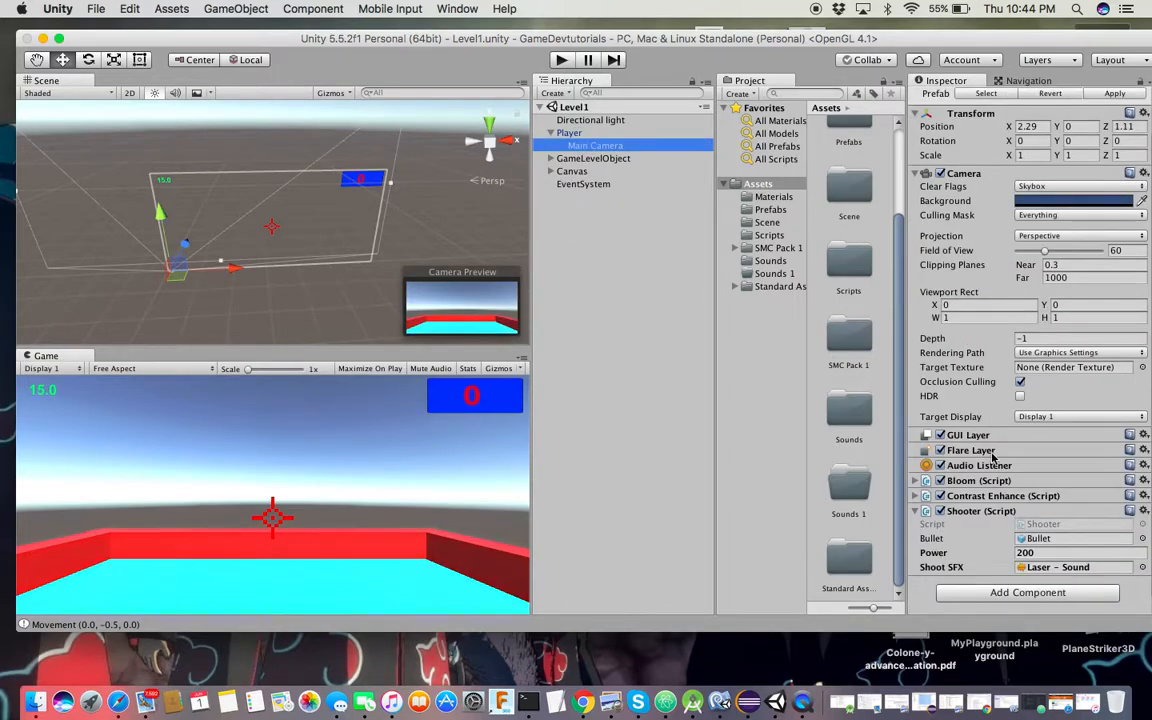
pyautogui.scroll(2, 992, 456)
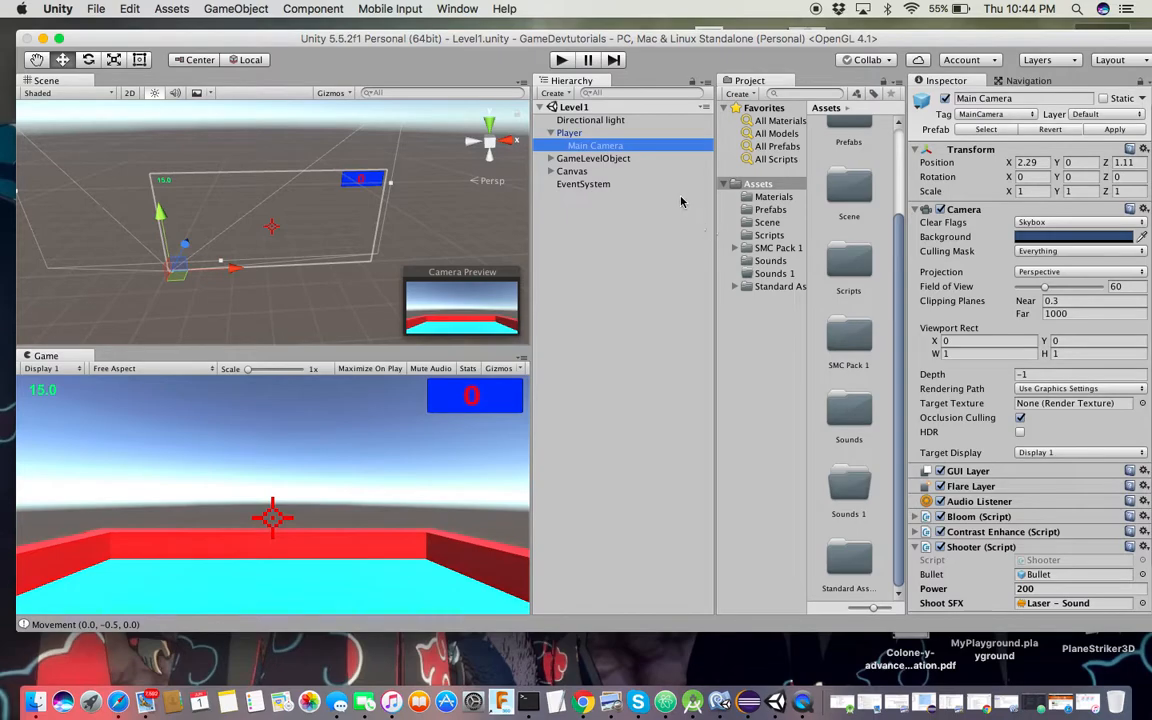
pyautogui.click(598, 132)
pyautogui.scroll(-10, 1020, 357)
pyautogui.scroll(10, 1020, 357)
pyautogui.click(595, 146)
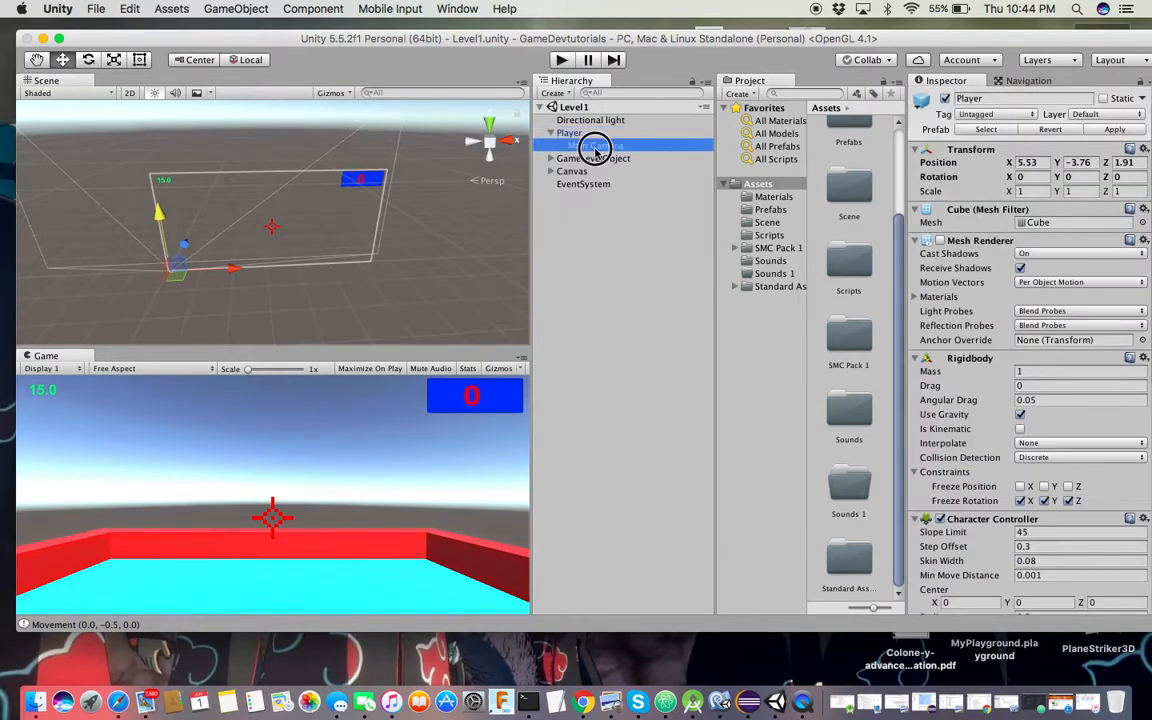
pyautogui.scroll(-2, 997, 455)
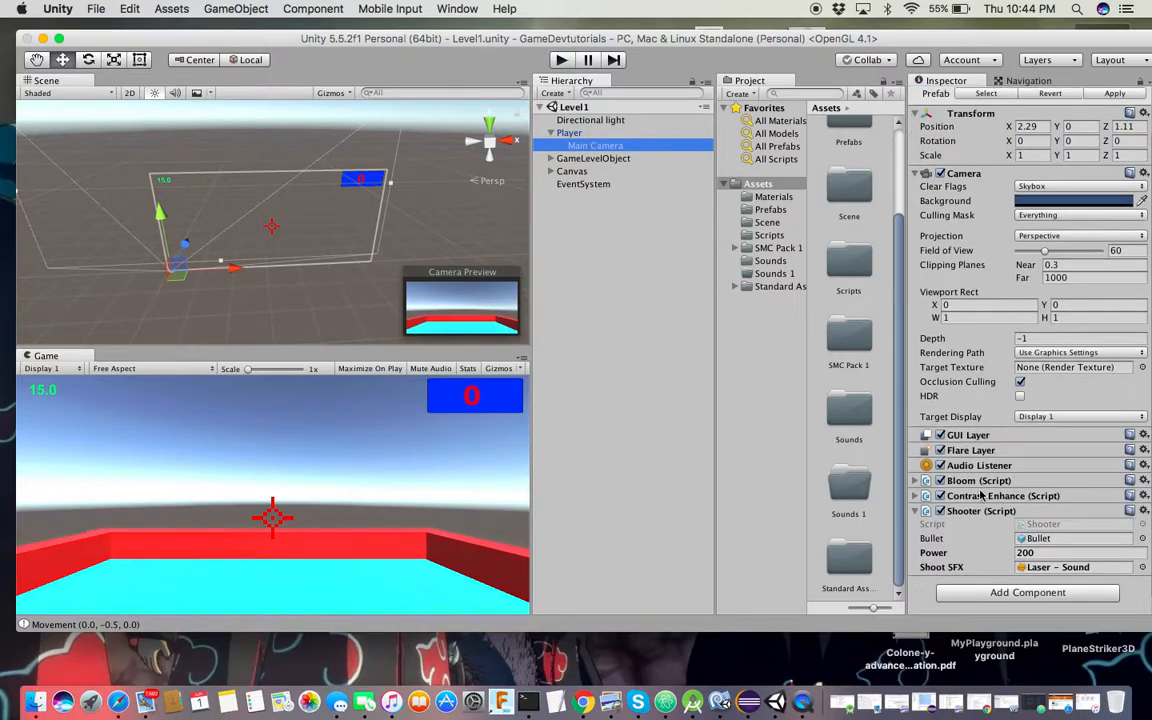
pyautogui.click(1027, 592)
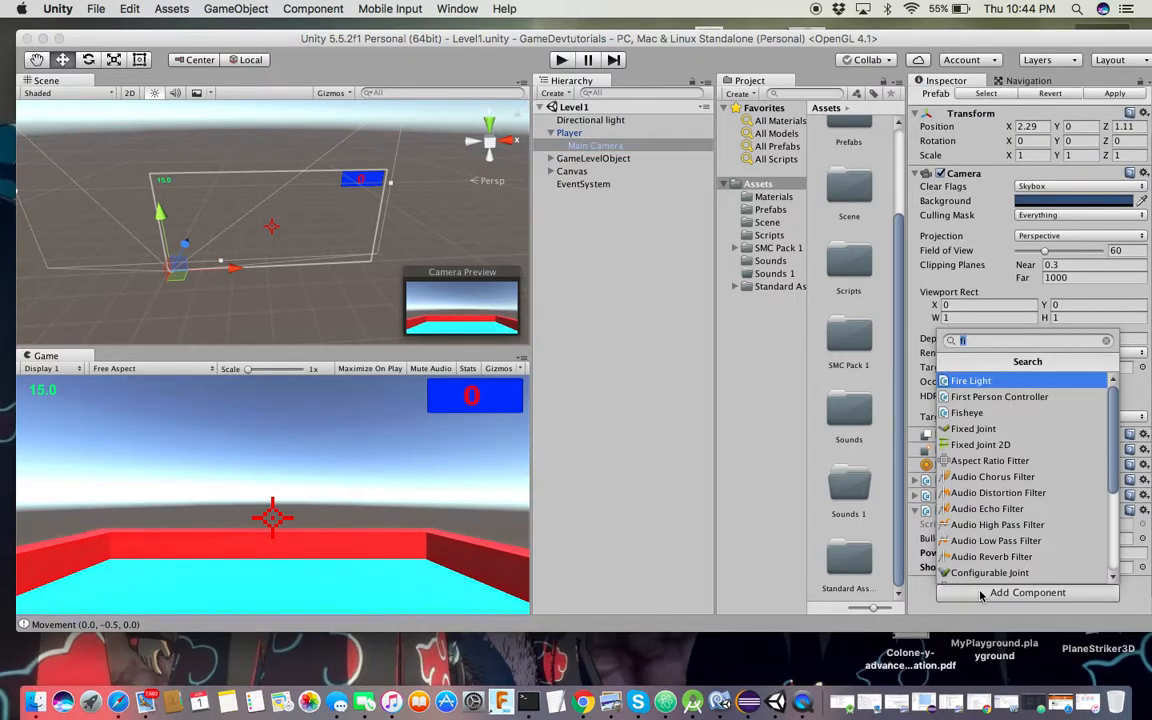
pyautogui.write('audio')
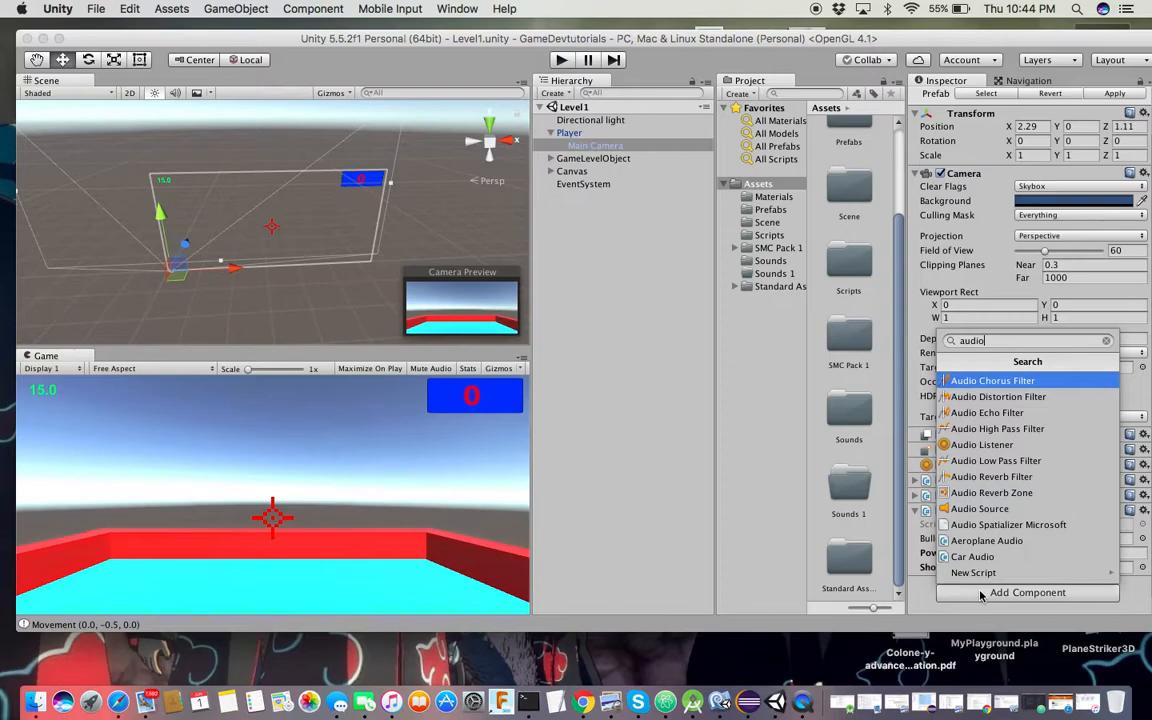
pyautogui.click(980, 508)
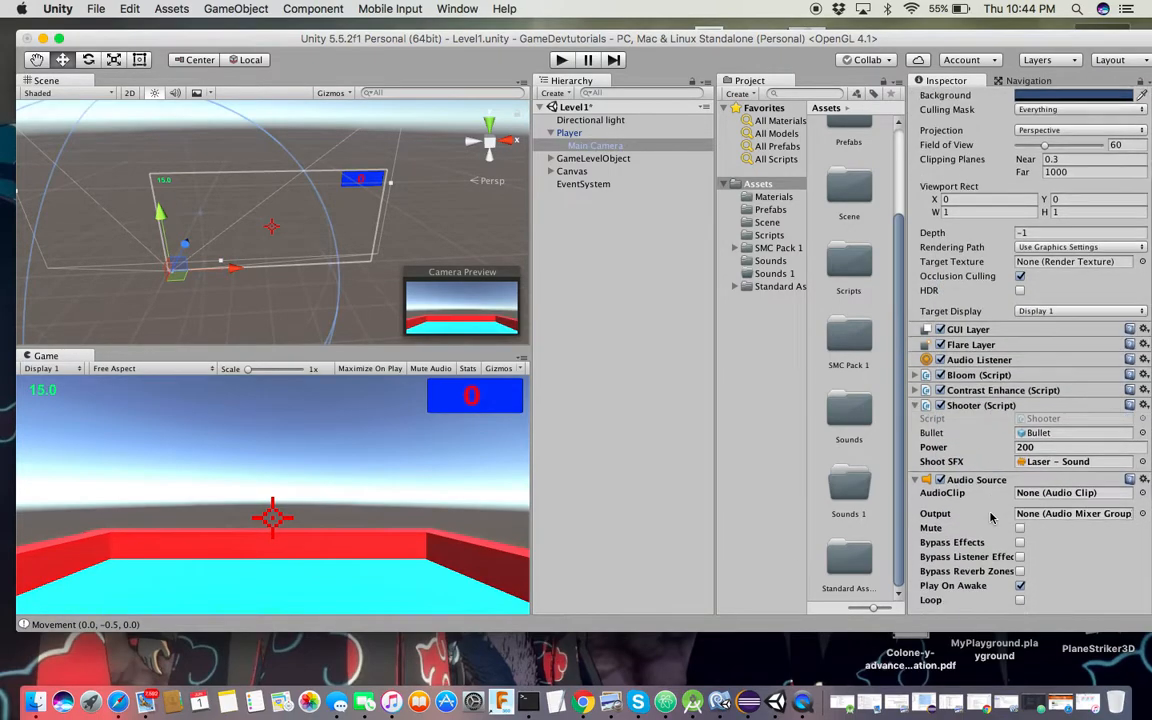
# Delete the empty Sounds 1 folder from Assets
pyautogui.scroll(-5, 990, 516)
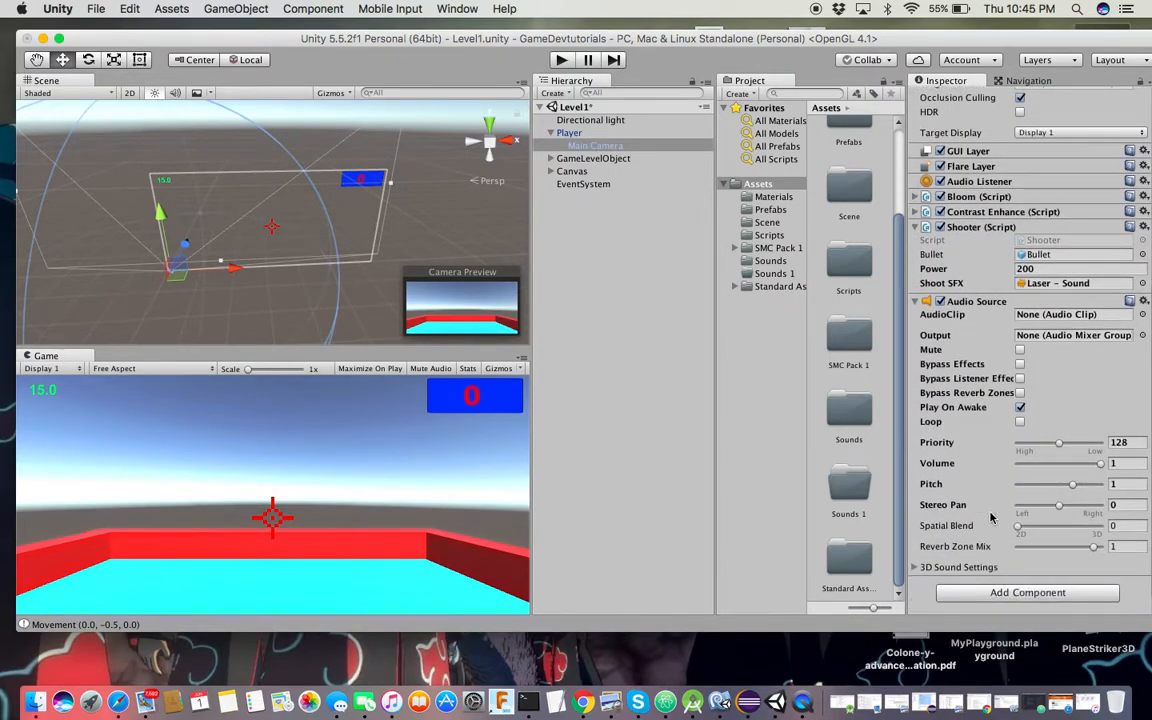
pyautogui.click(772, 261)
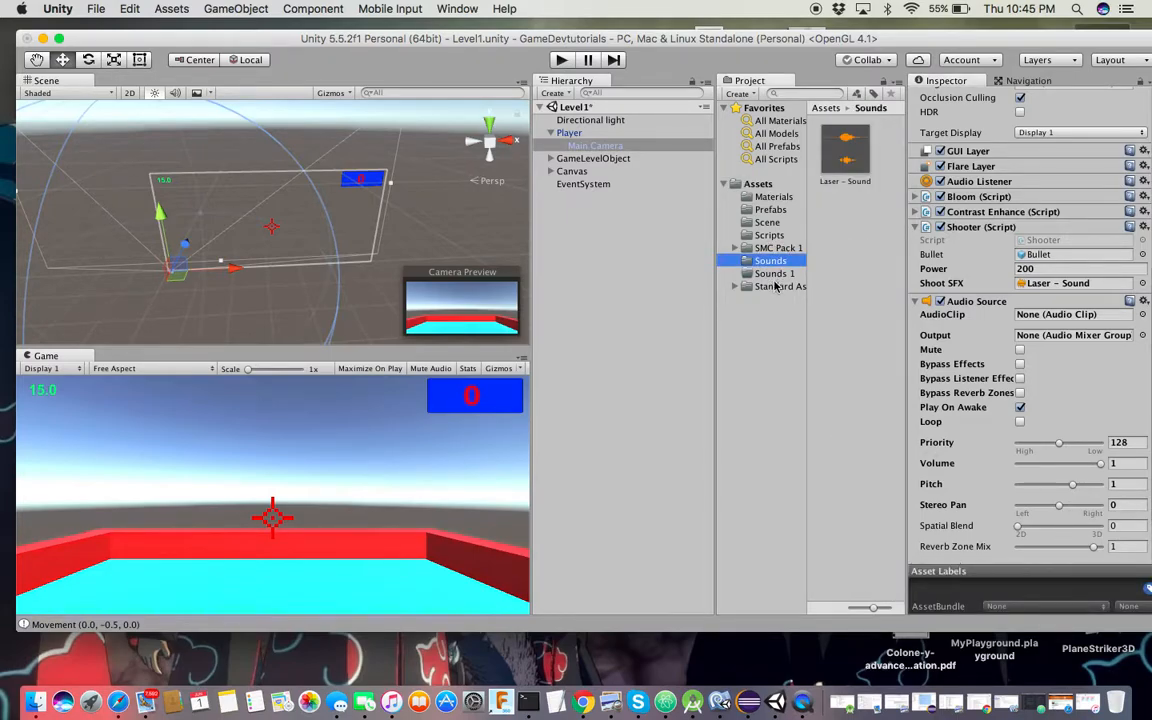
pyautogui.click(775, 275)
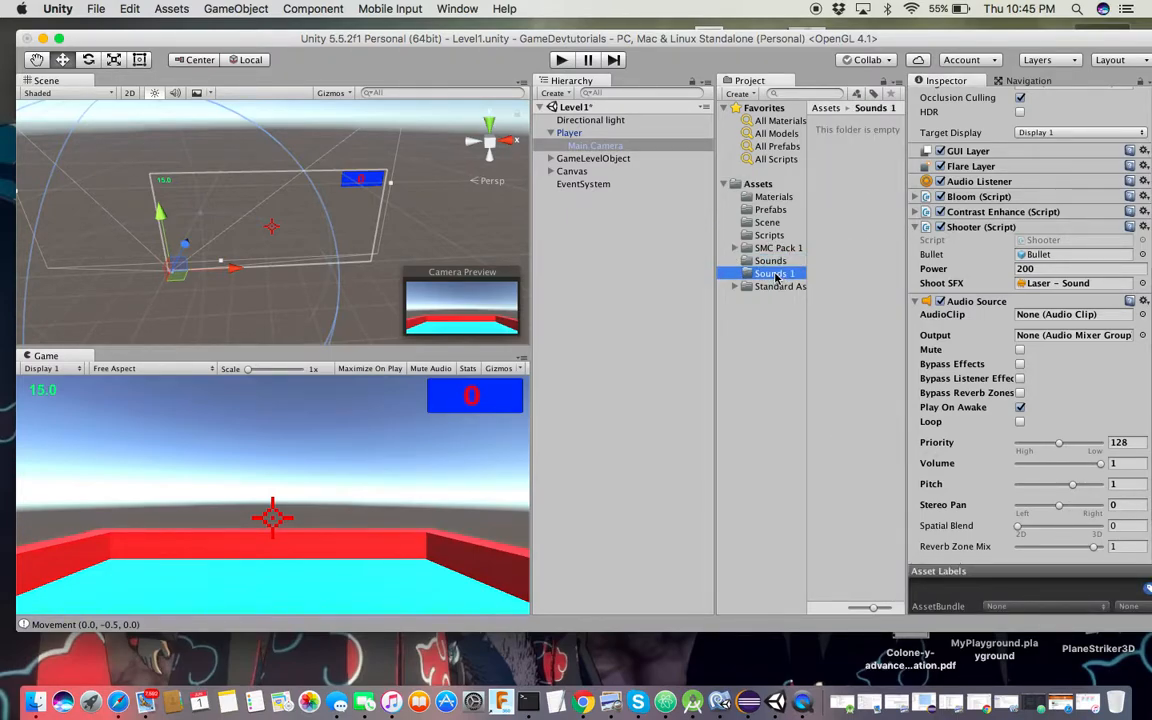
pyautogui.rightClick(775, 277)
pyautogui.click(810, 327)
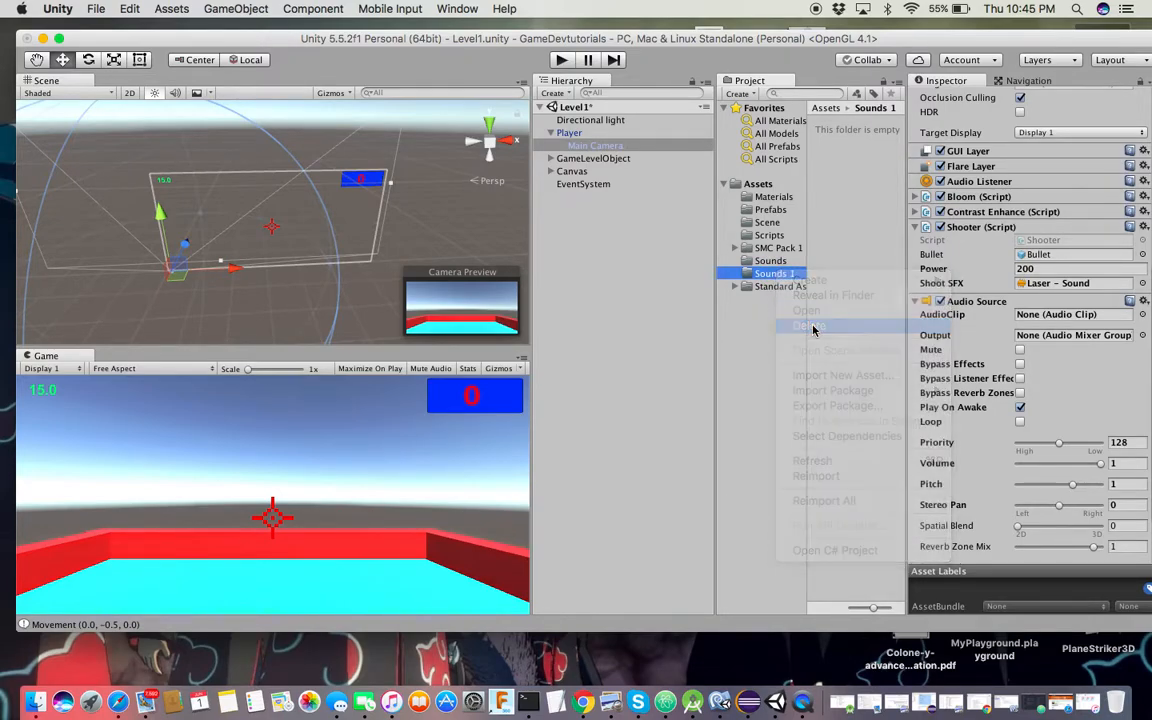
pyautogui.press('Return')
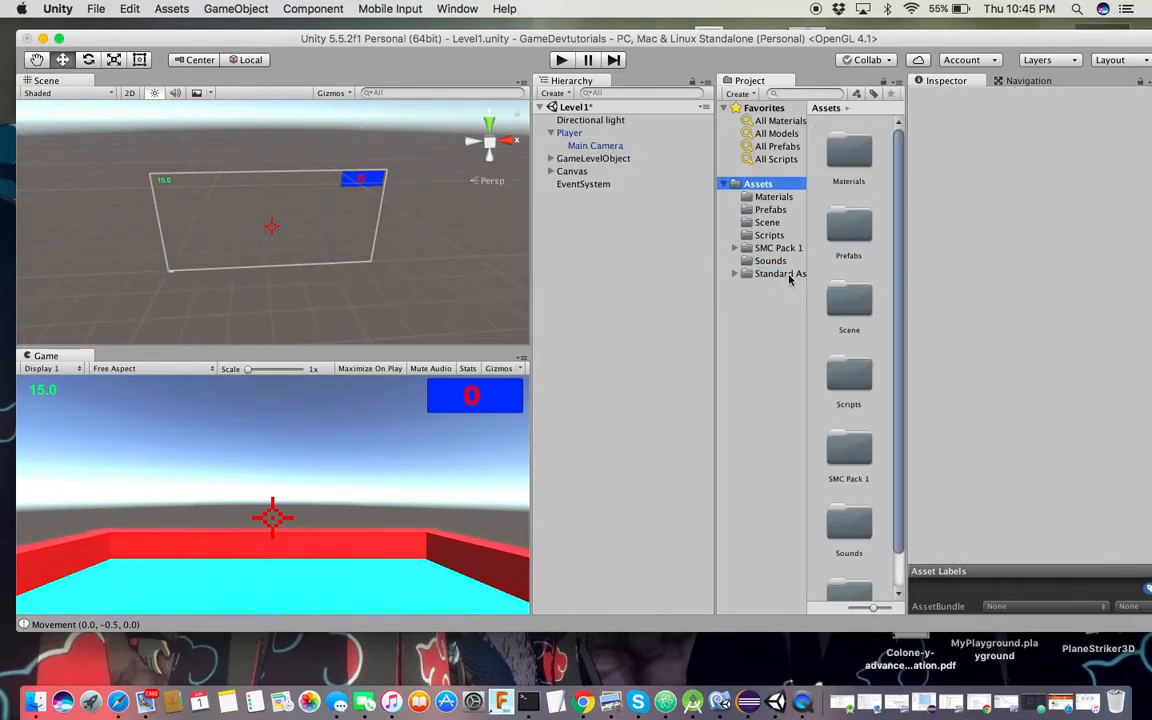
# Open the Downloads folder in Finder beside the Unity window
pyautogui.click(770, 261)
pyautogui.moveTo(615, 45); pyautogui.dragTo(619, 117)
pyautogui.click(437, 61)
pyautogui.click(208, 9)
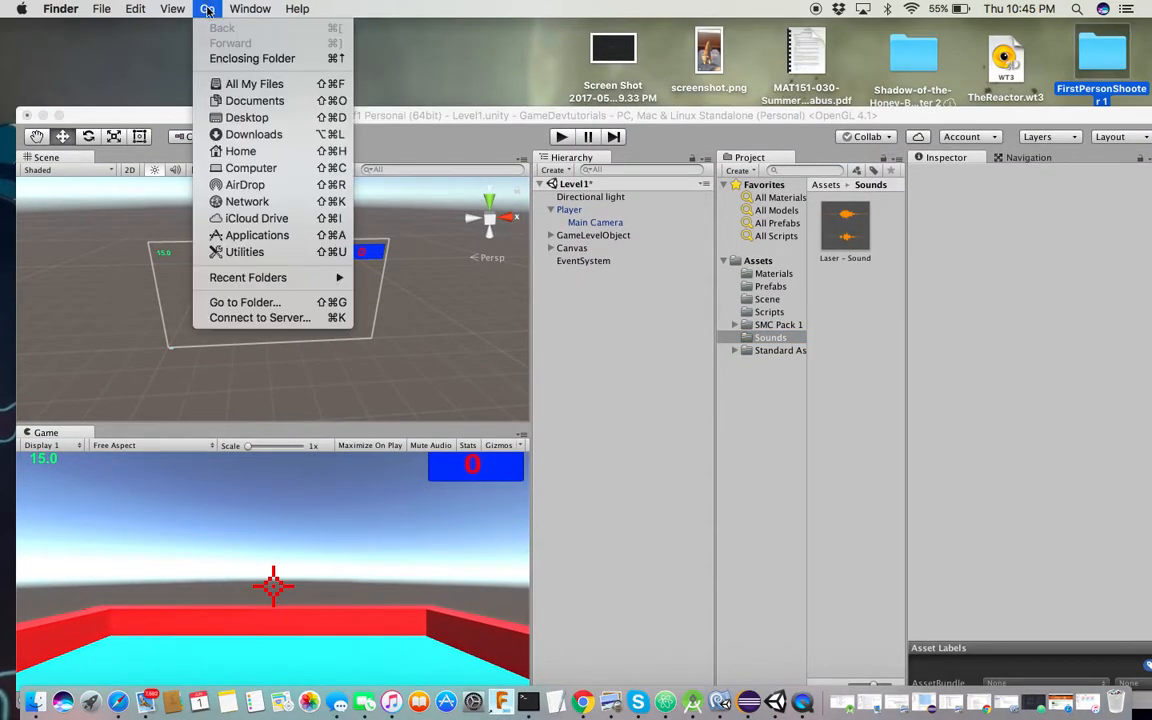
pyautogui.click(251, 135)
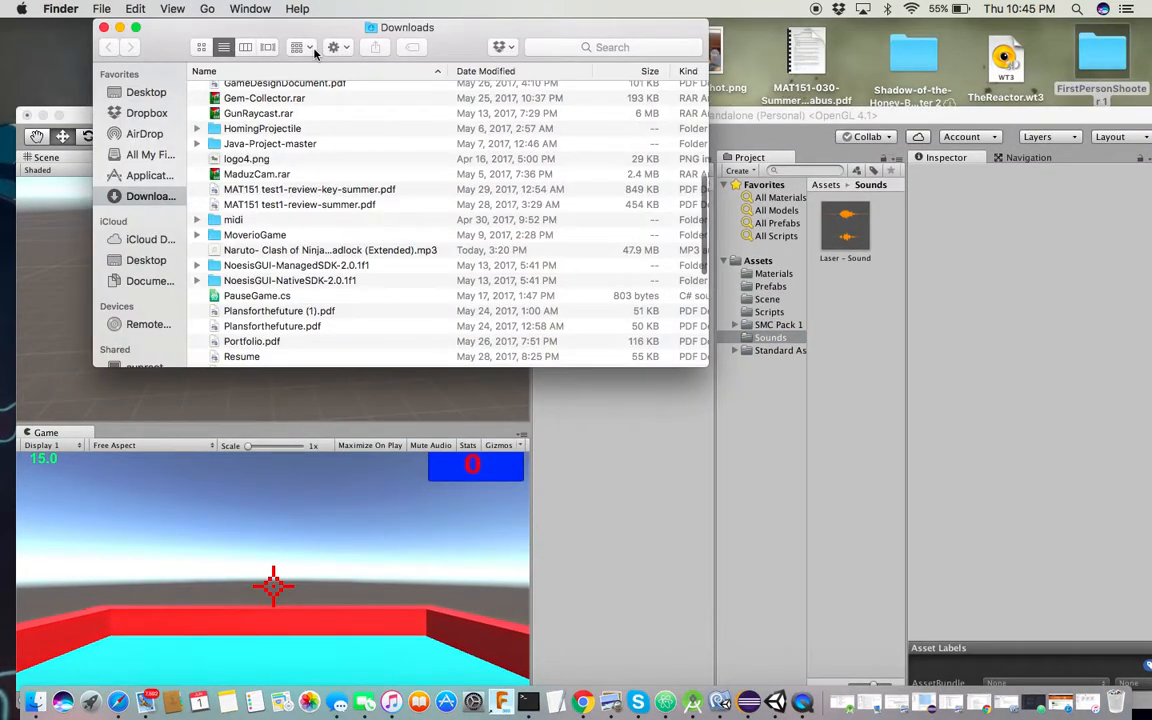
pyautogui.scroll(10, 305, 198)
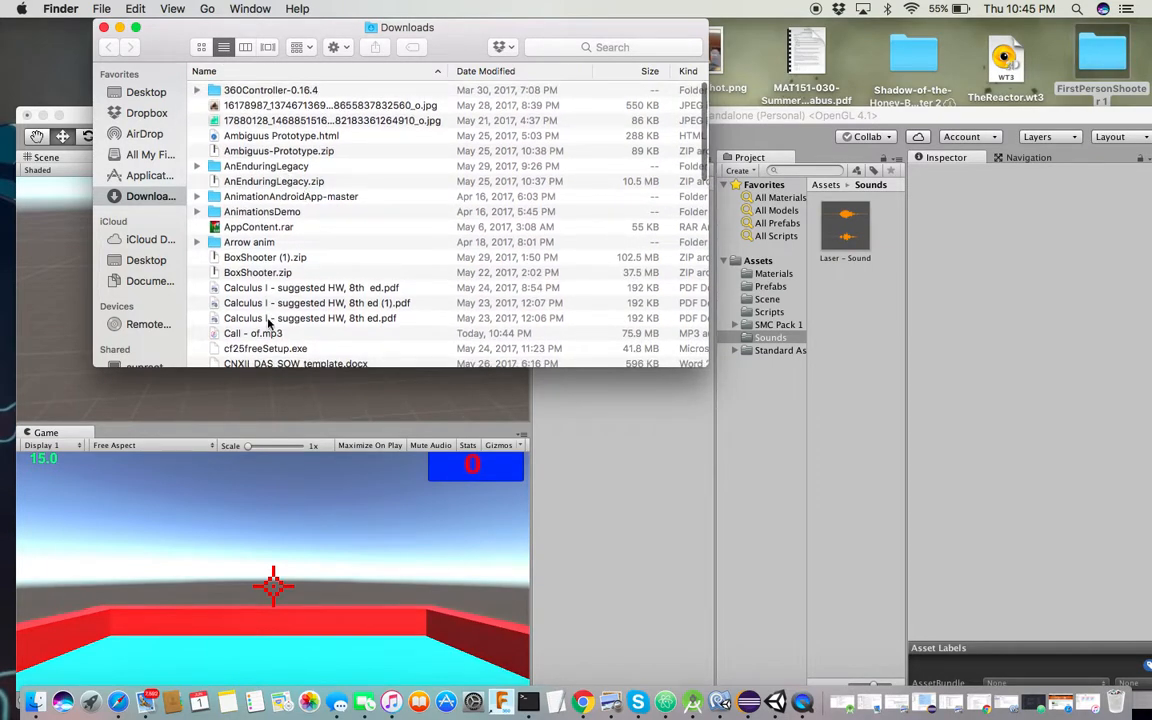
pyautogui.scroll(-15, 267, 343)
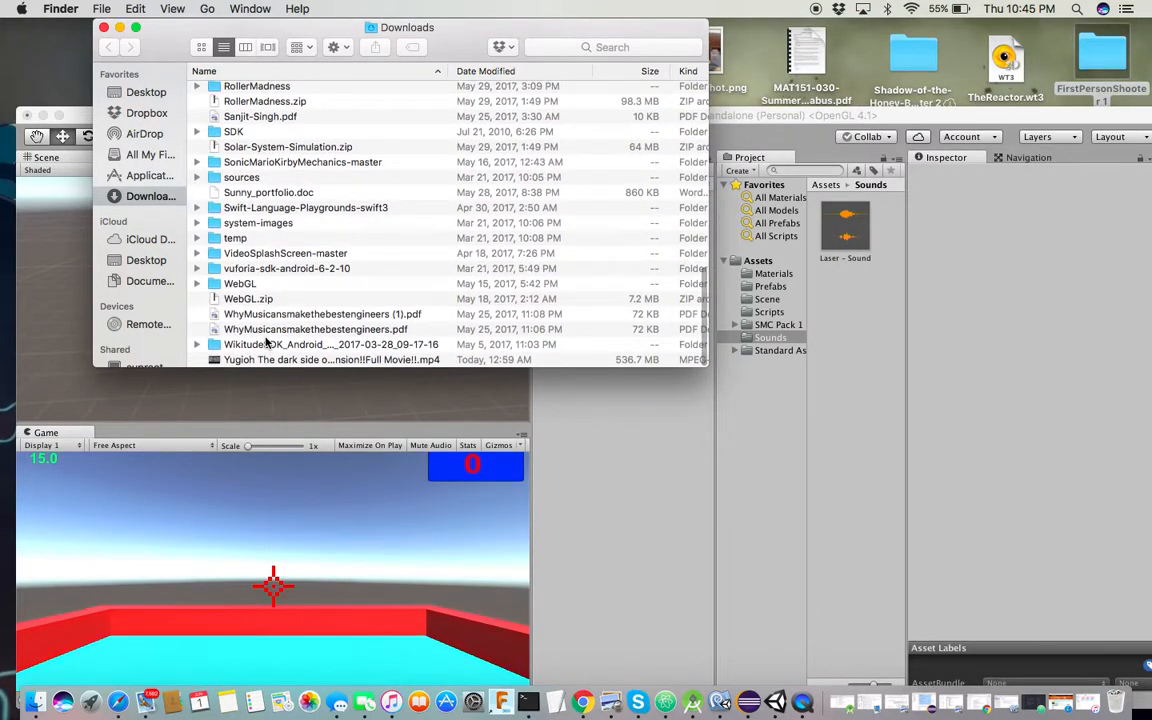
pyautogui.scroll(3, 267, 342)
pyautogui.scroll(5, 267, 342)
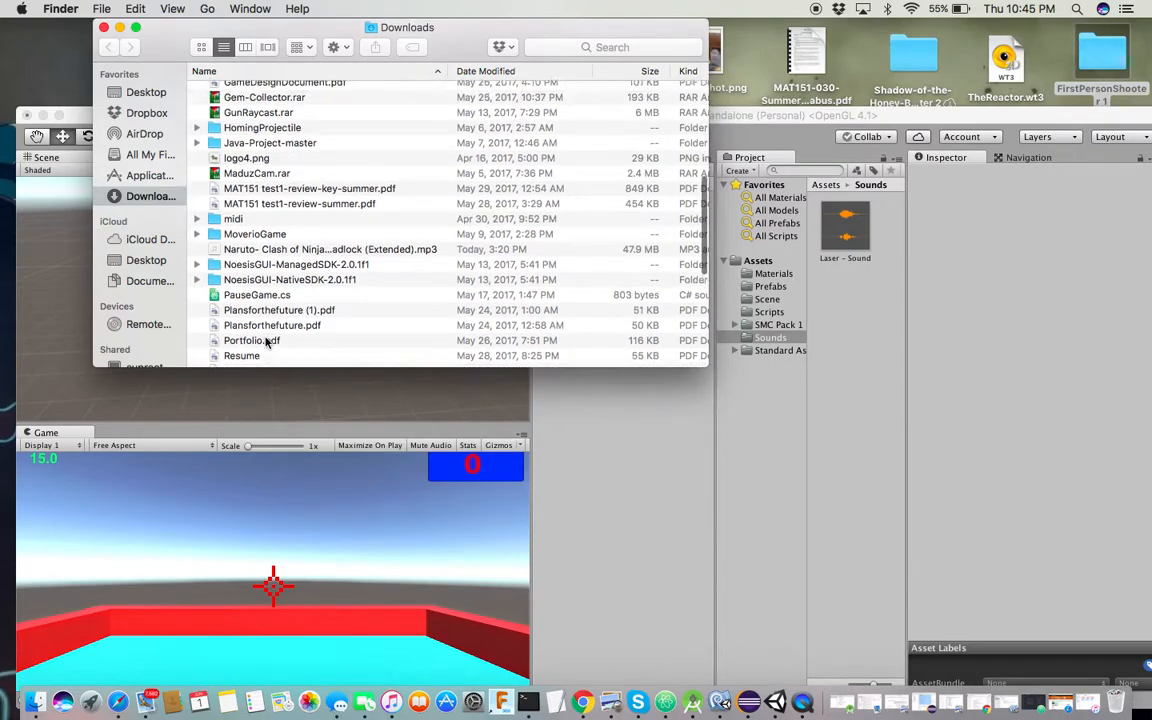
pyautogui.scroll(5, 267, 342)
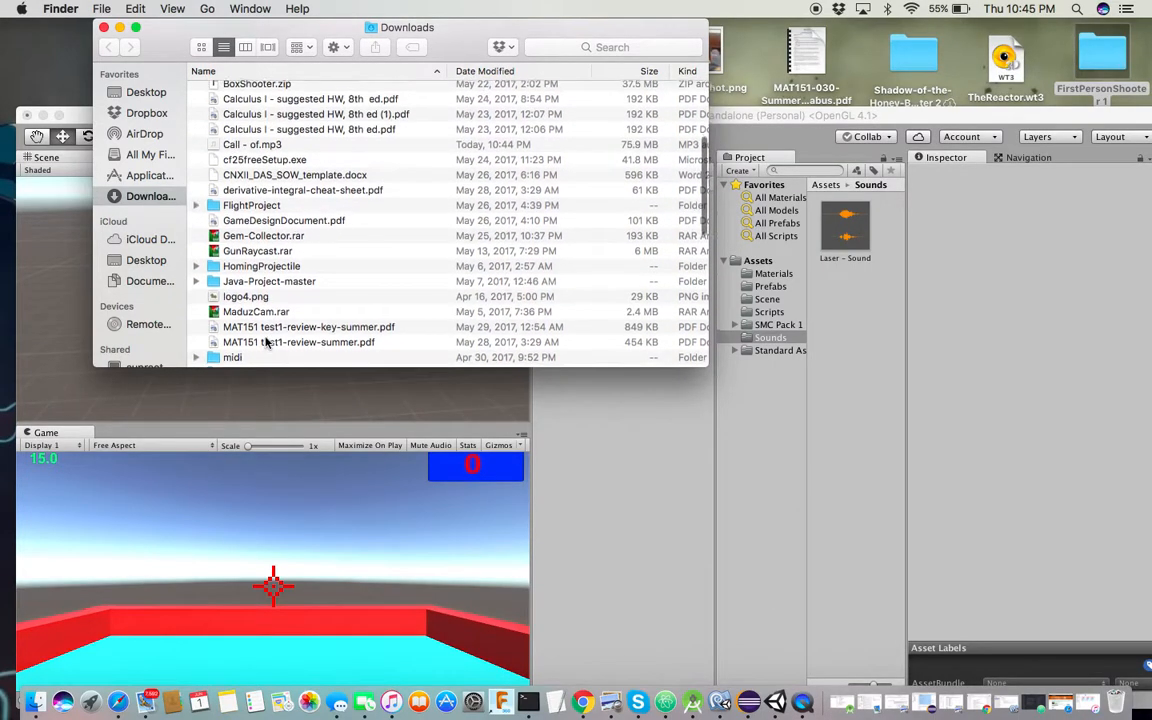
pyautogui.scroll(1, 267, 342)
# Drag Call - of.mp3 into Unity's Project panel, then bring Unity back in front
pyautogui.moveTo(254, 188); pyautogui.dragTo(862, 311)
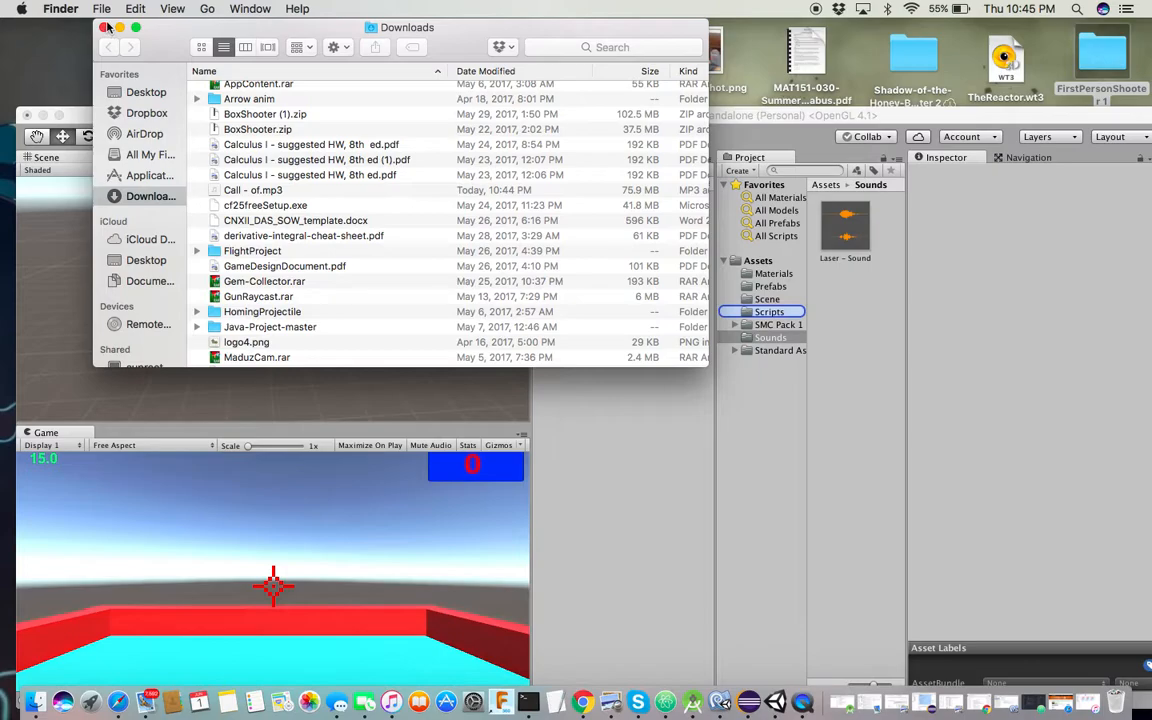
pyautogui.moveTo(180, 32); pyautogui.dragTo(521, 58)
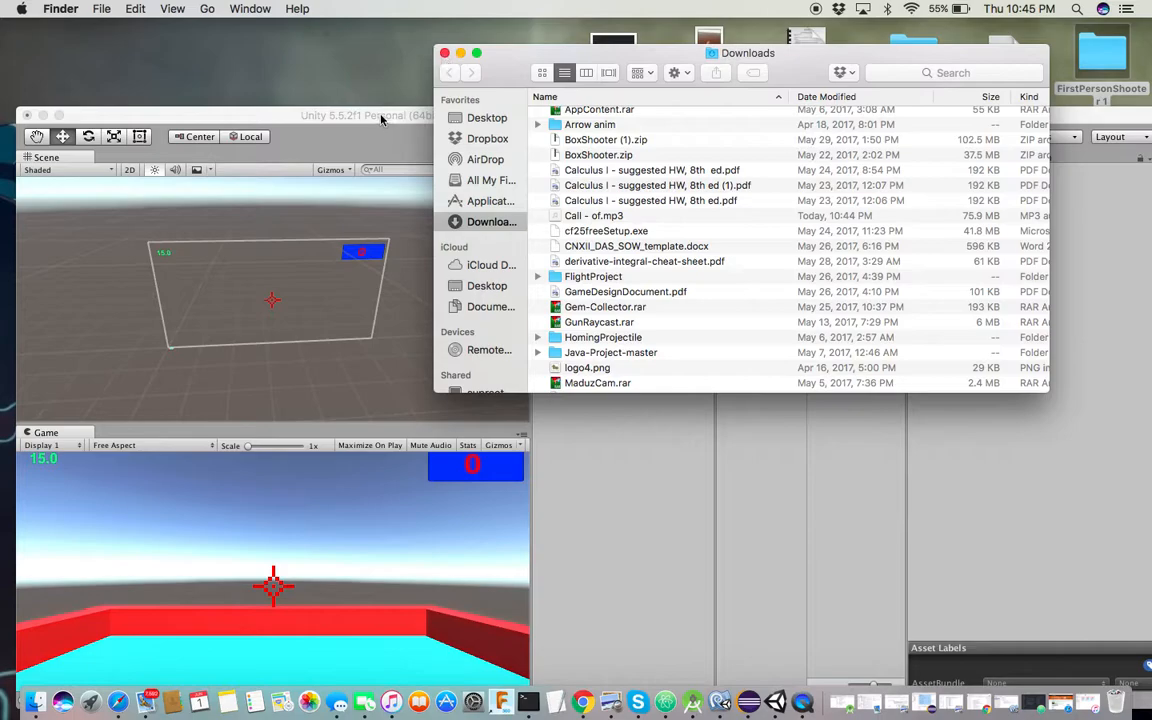
pyautogui.doubleClick(350, 112)
pyautogui.moveTo(377, 27); pyautogui.dragTo(368, 63)
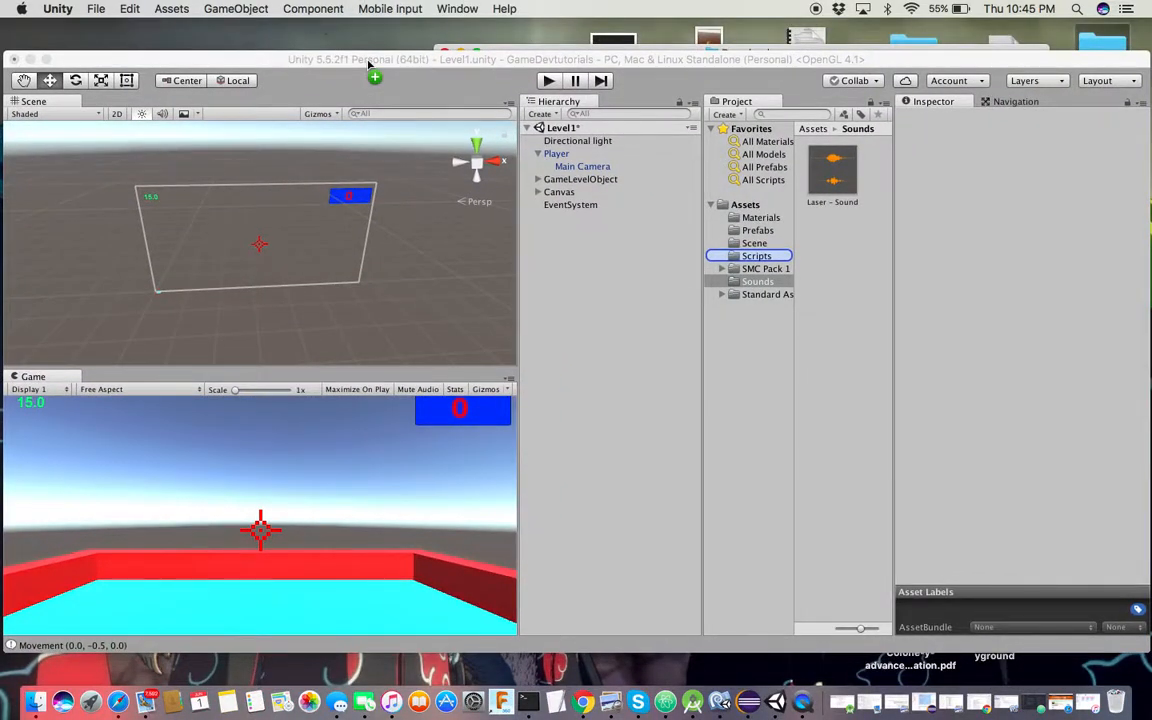